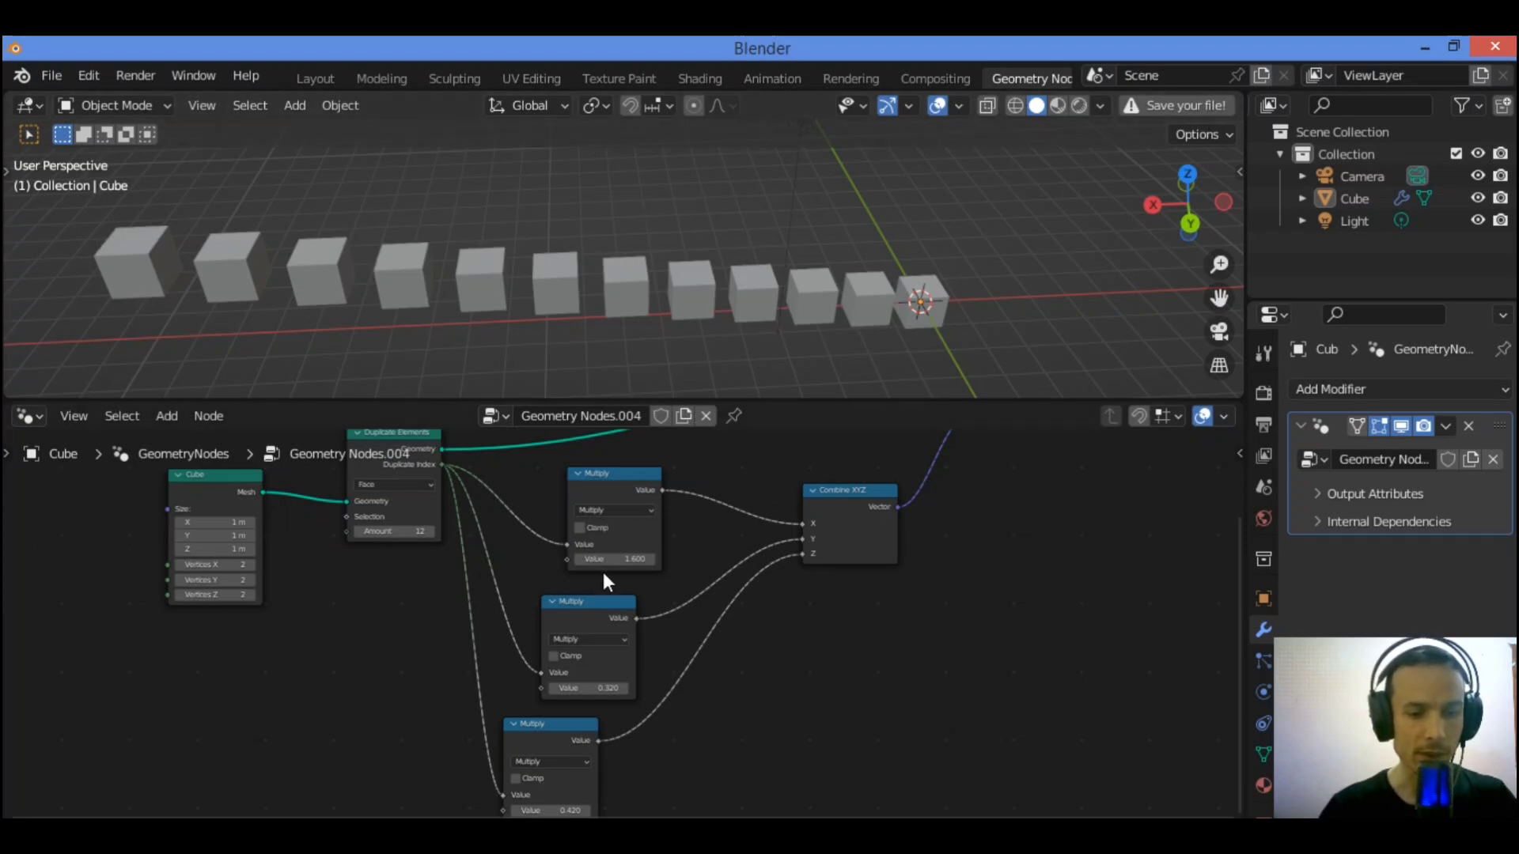
Step: Set the multipliers feeding Combine XYZ to 1.700 for X, -0.180 for Y and 0.020 for Z
left_click(653, 559)
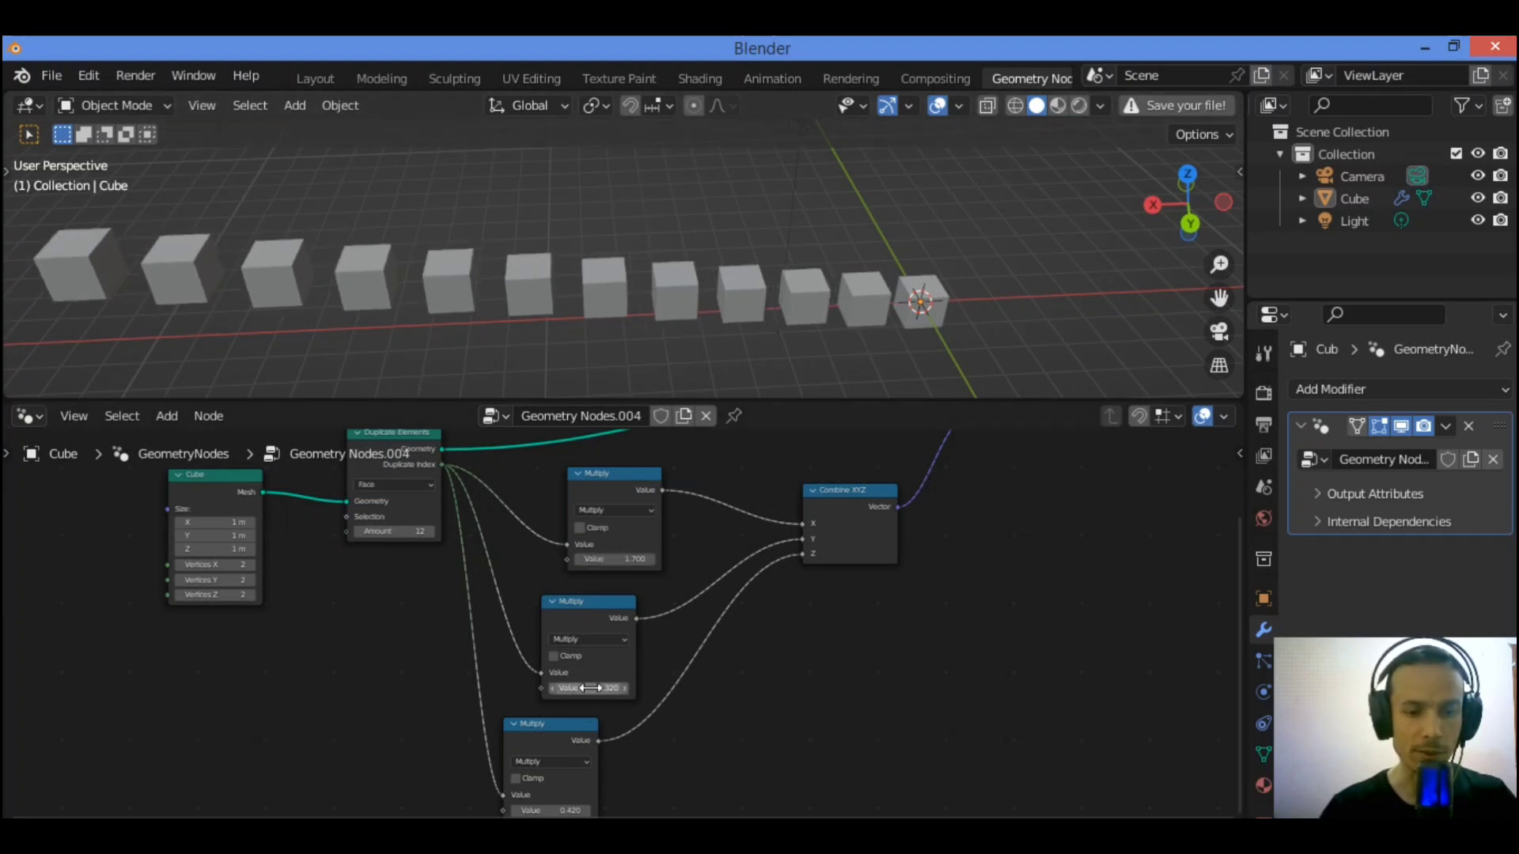
mouse_move(583, 688)
left_mouse_down()
mouse_move(526, 688)
mouse_move(554, 688)
left_mouse_up()
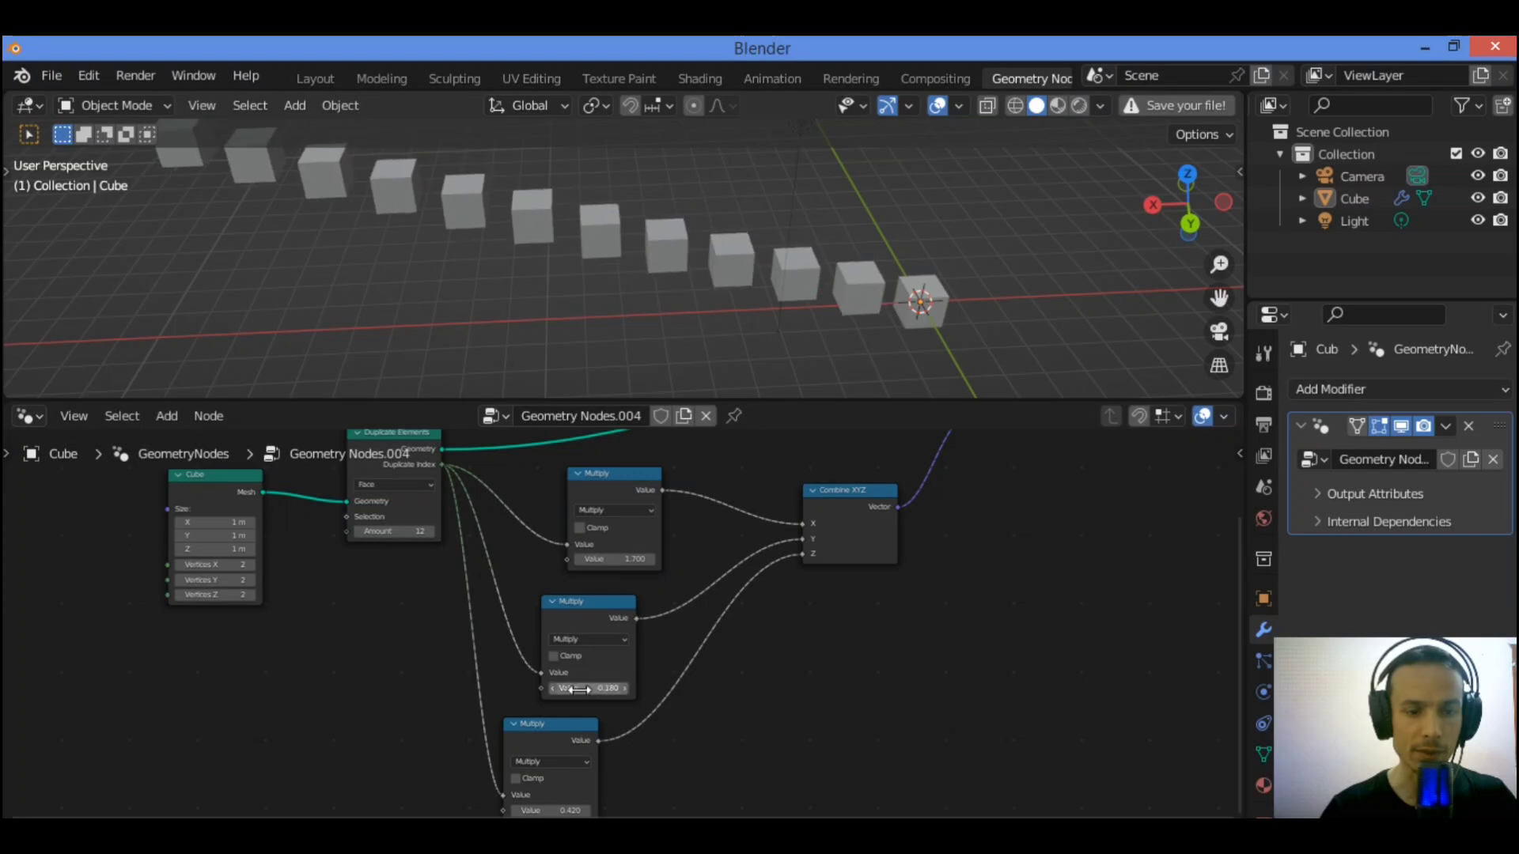
left_click_drag(559, 815, 561, 815)
left_click_drag(1236, 546, 1232, 581)
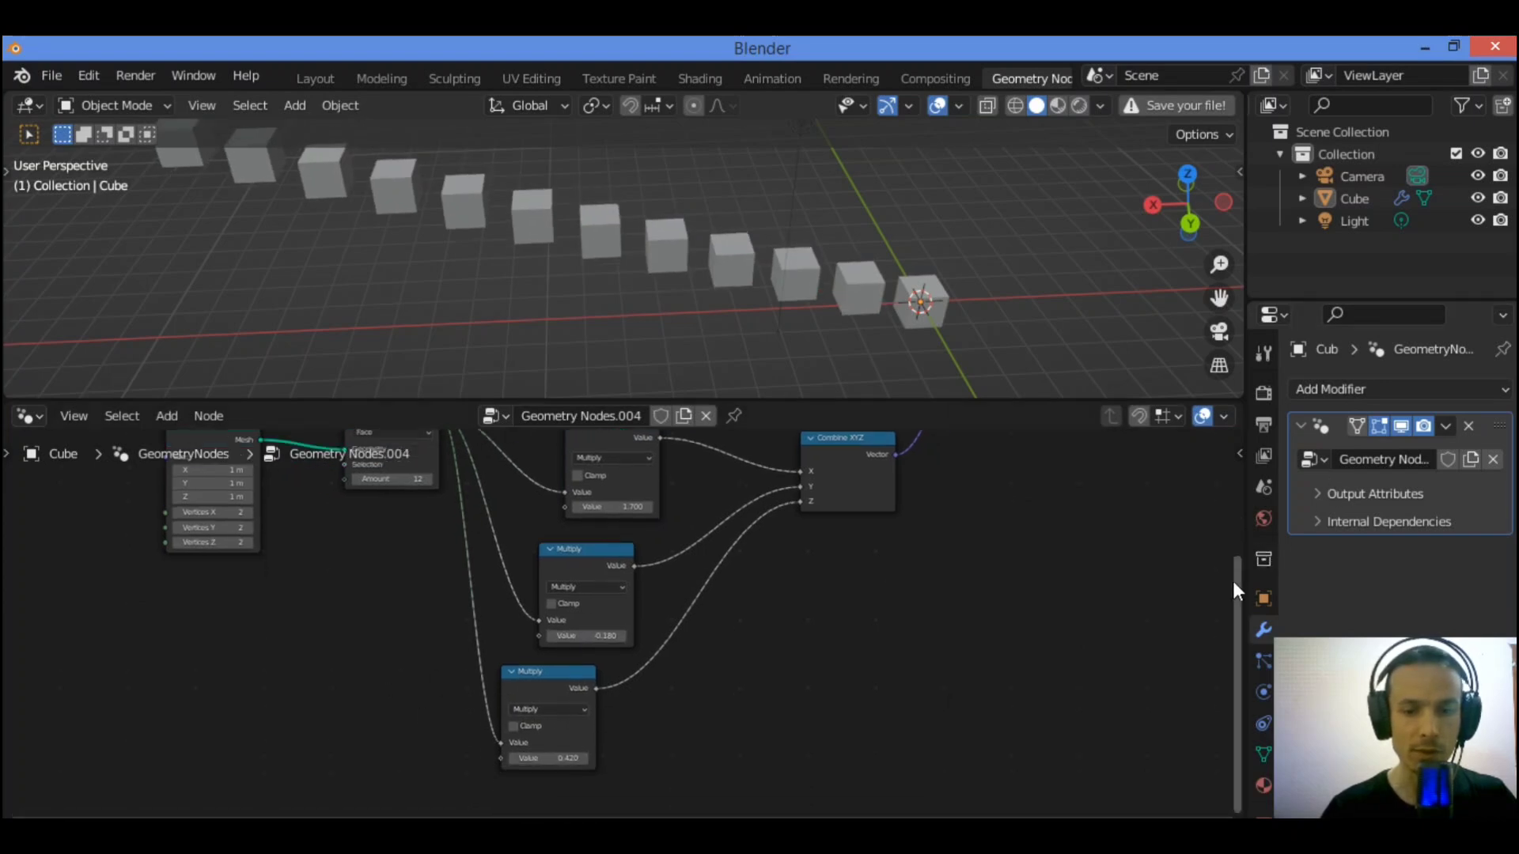
left_click_drag(556, 763, 522, 763)
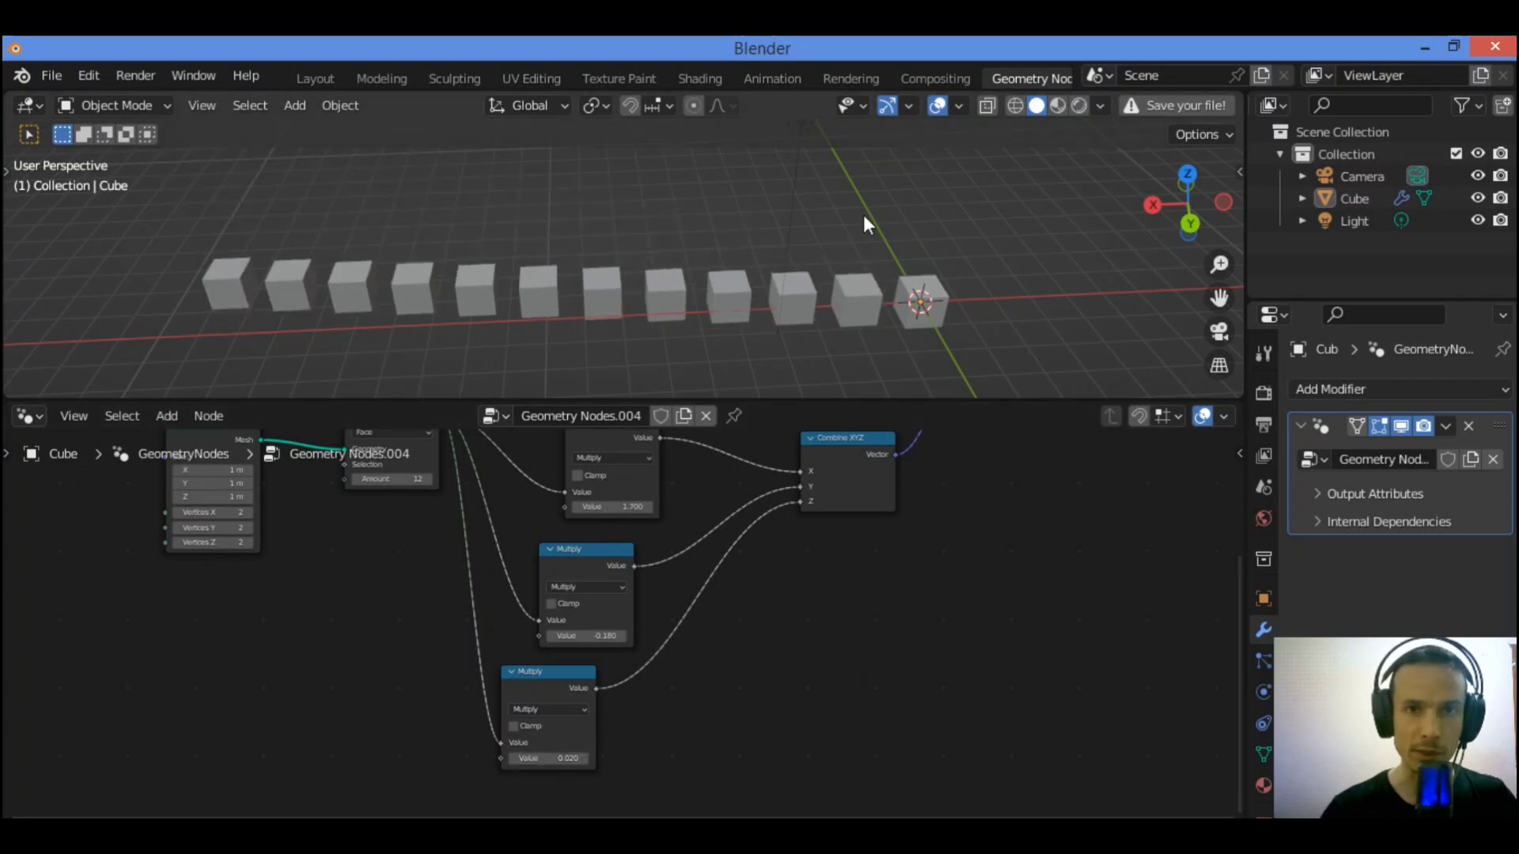
Step: Examine the duplicated cube row and its node tree, from the Cube and Duplicate Elements nodes through to Group Output
left_click_drag(1193, 221, 1118, 235)
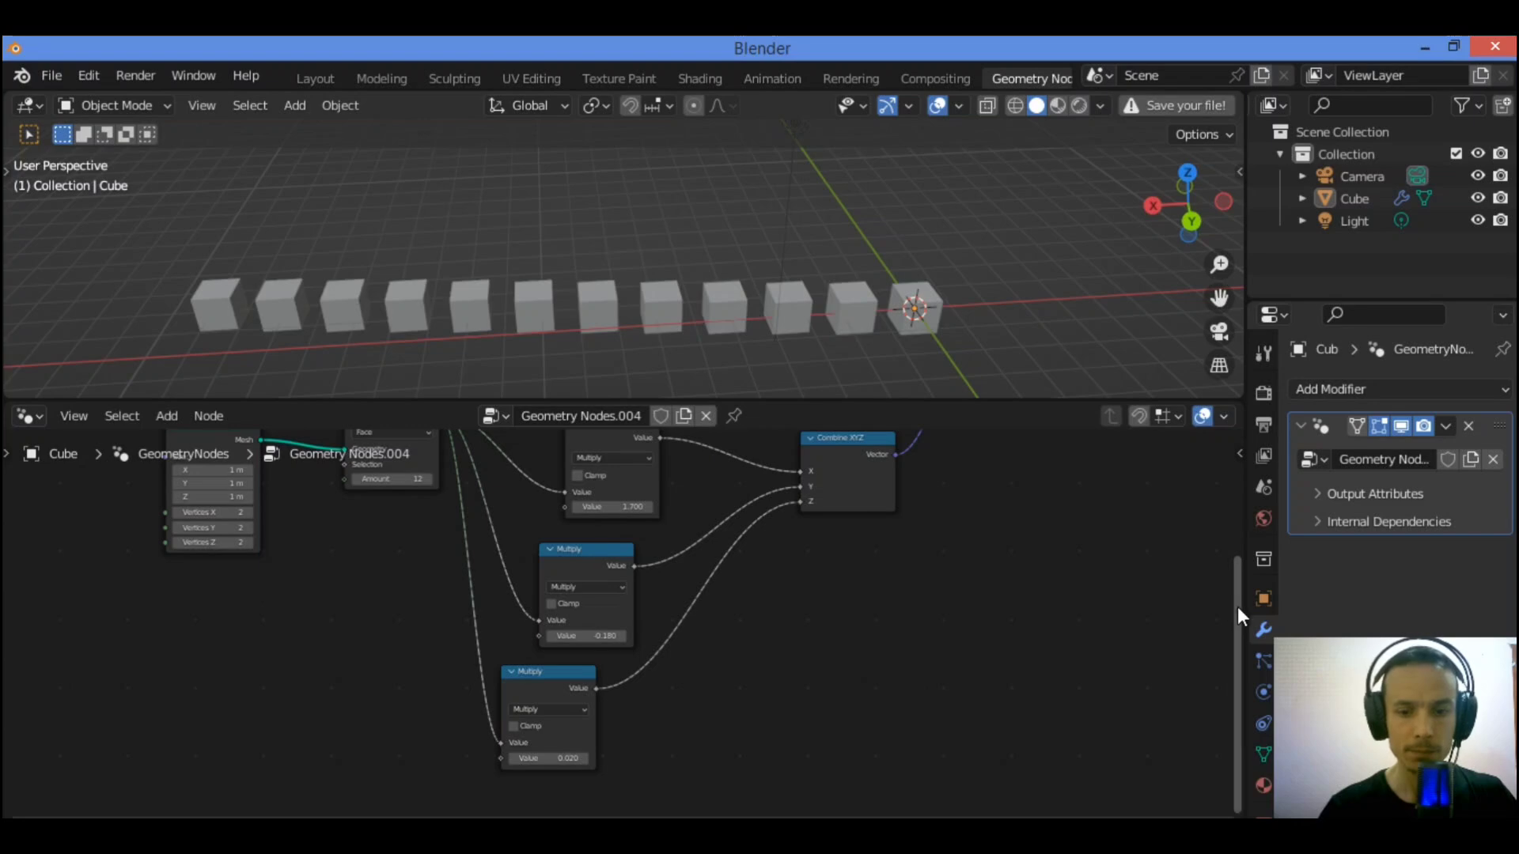
left_click_drag(1237, 606, 1227, 492)
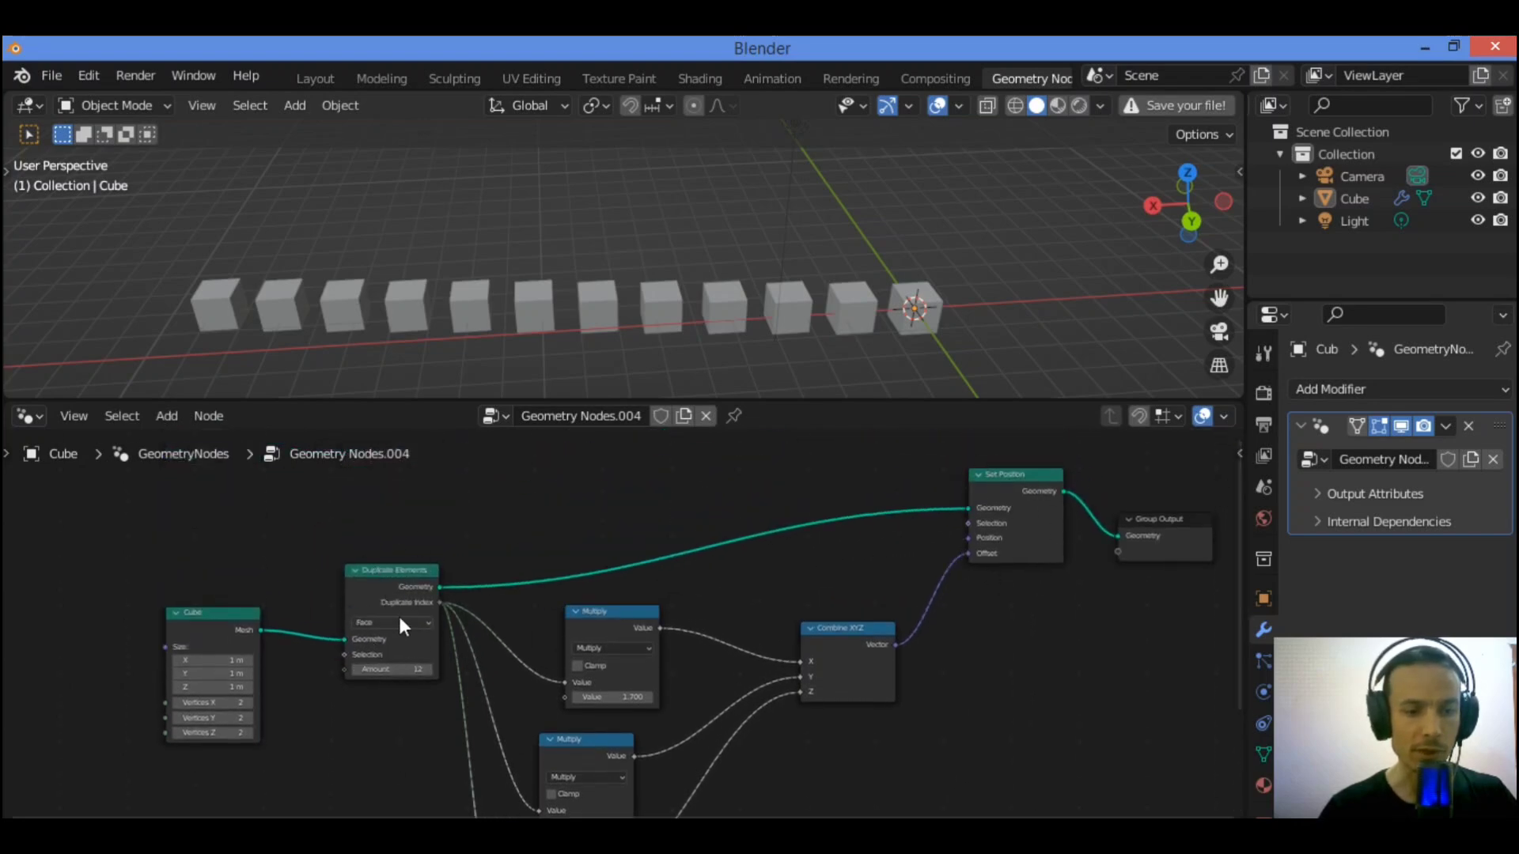
scroll(397, 613, "up", 2)
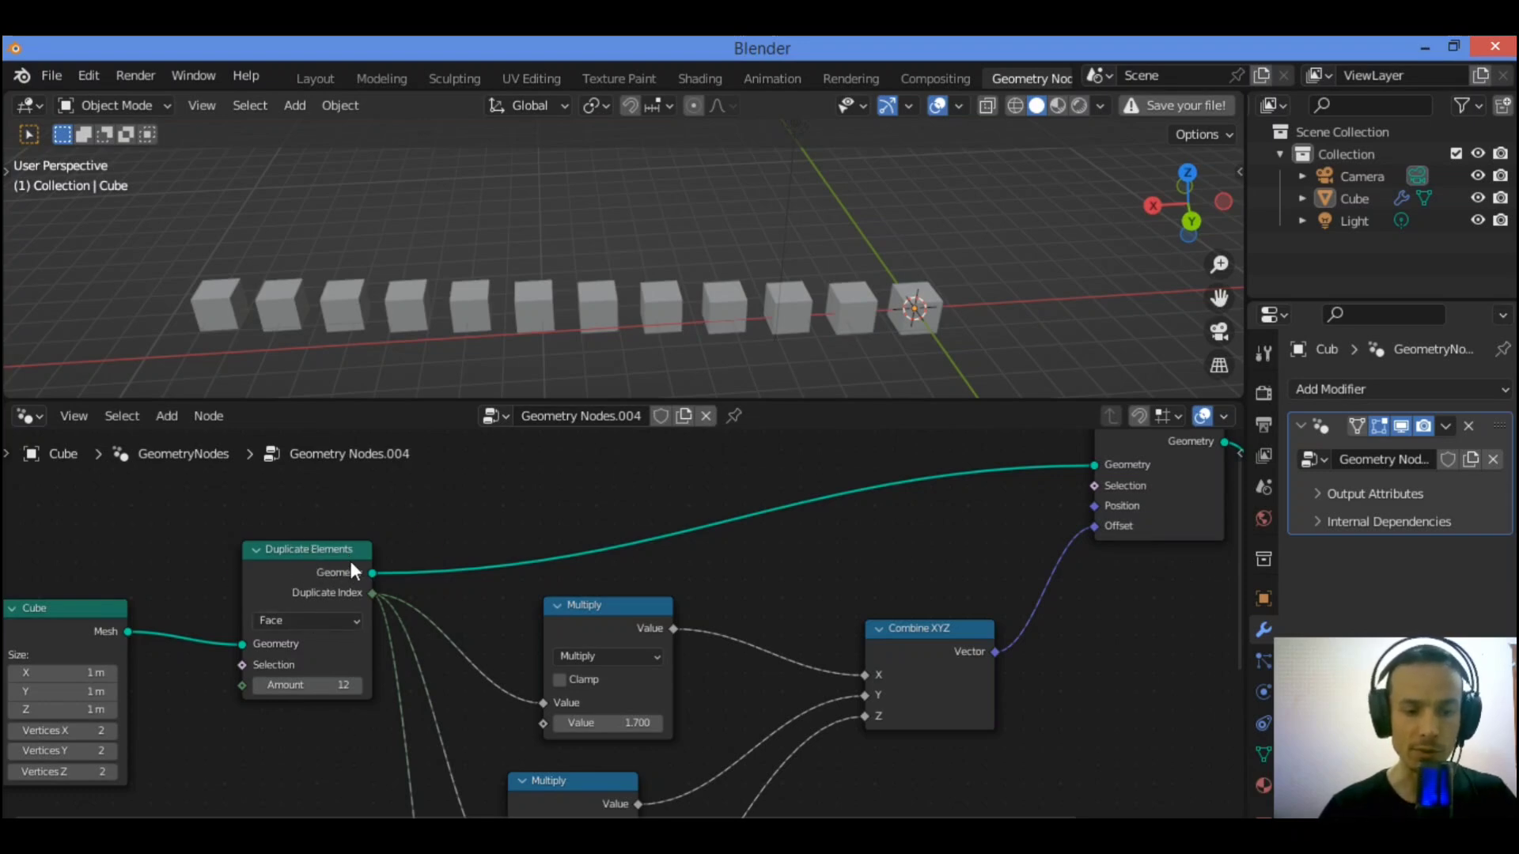
scroll(608, 575, "down", 2)
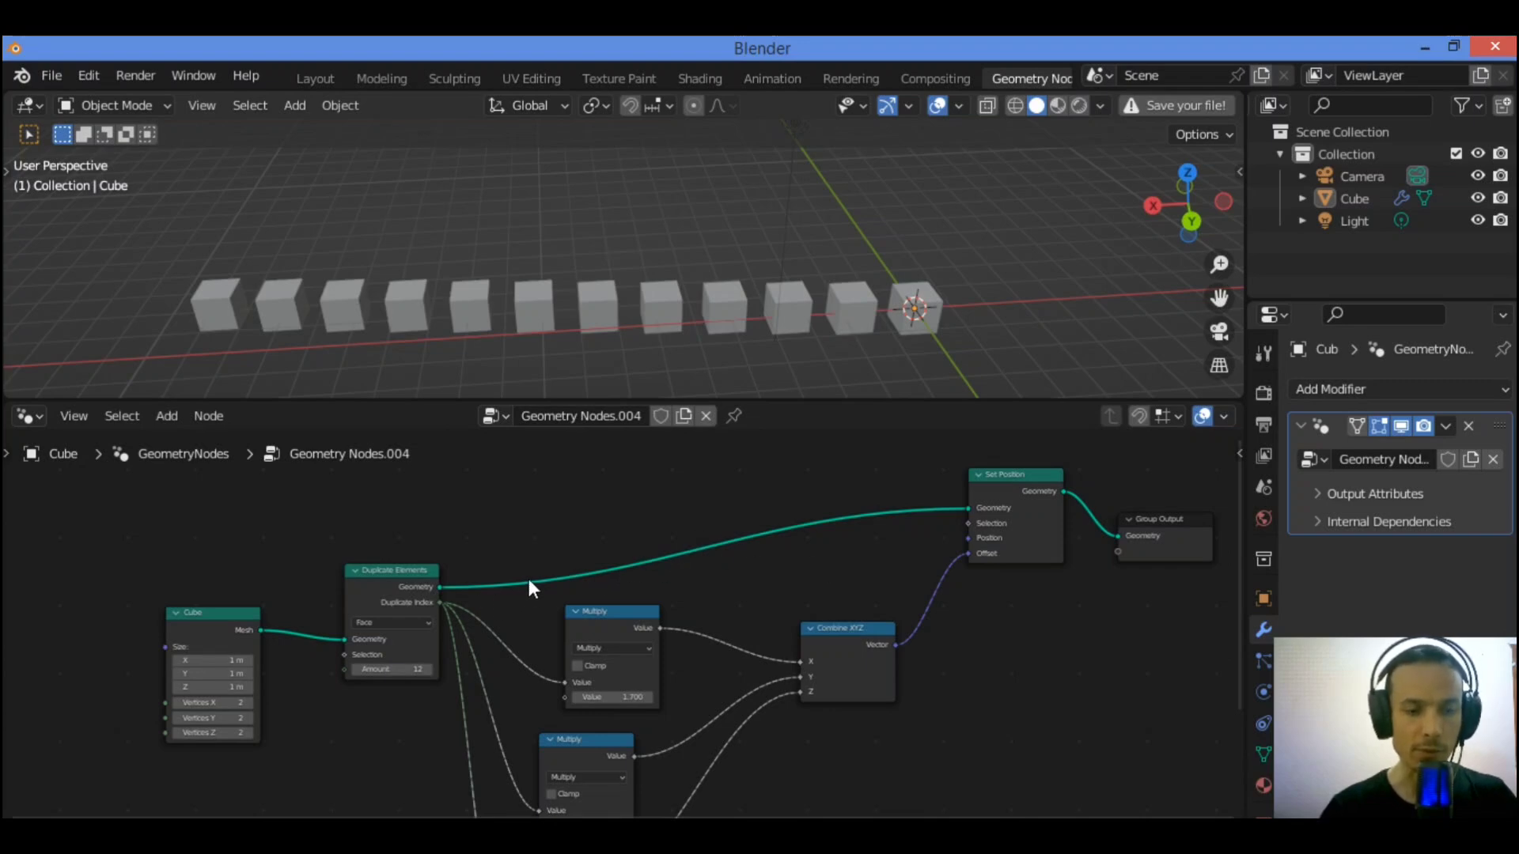
scroll(530, 580, "up", 1)
scroll(585, 550, "down", 1)
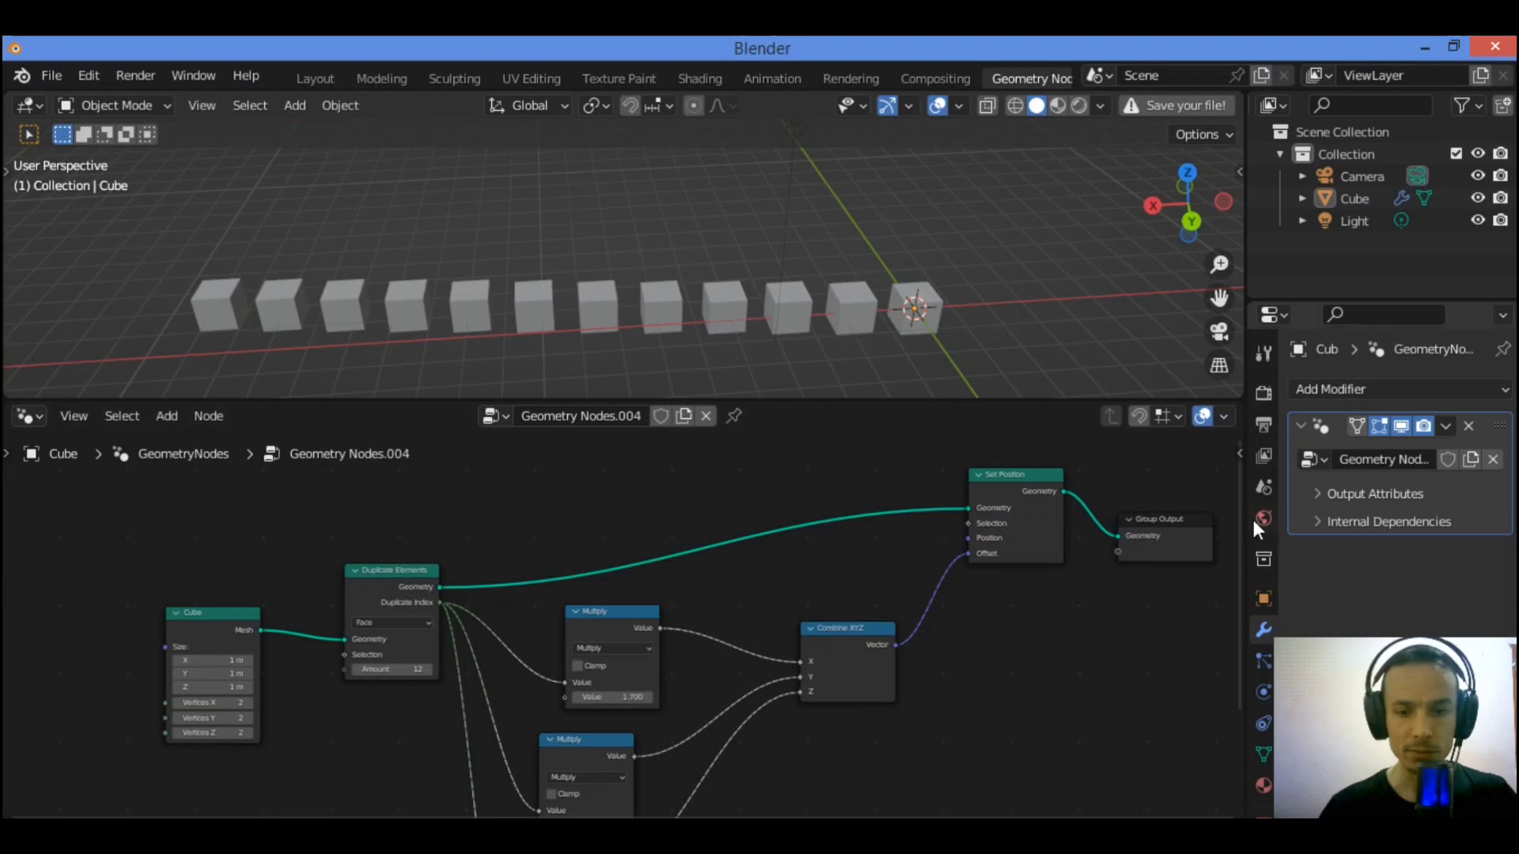
left_click_drag(1235, 504, 1236, 548)
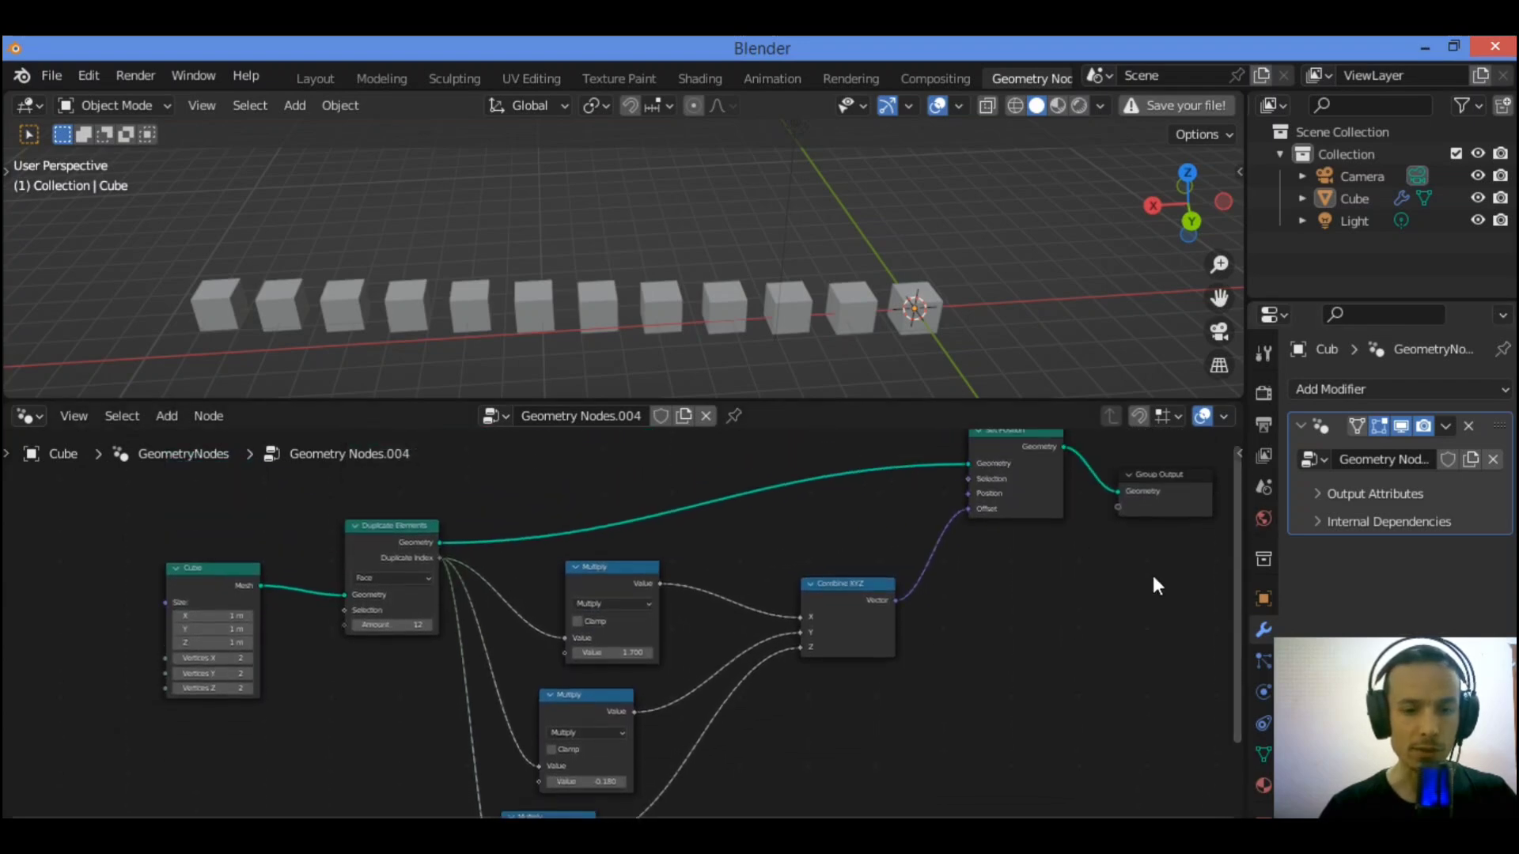
Step: Delete the duplicated cube object from the scene
left_click(637, 315)
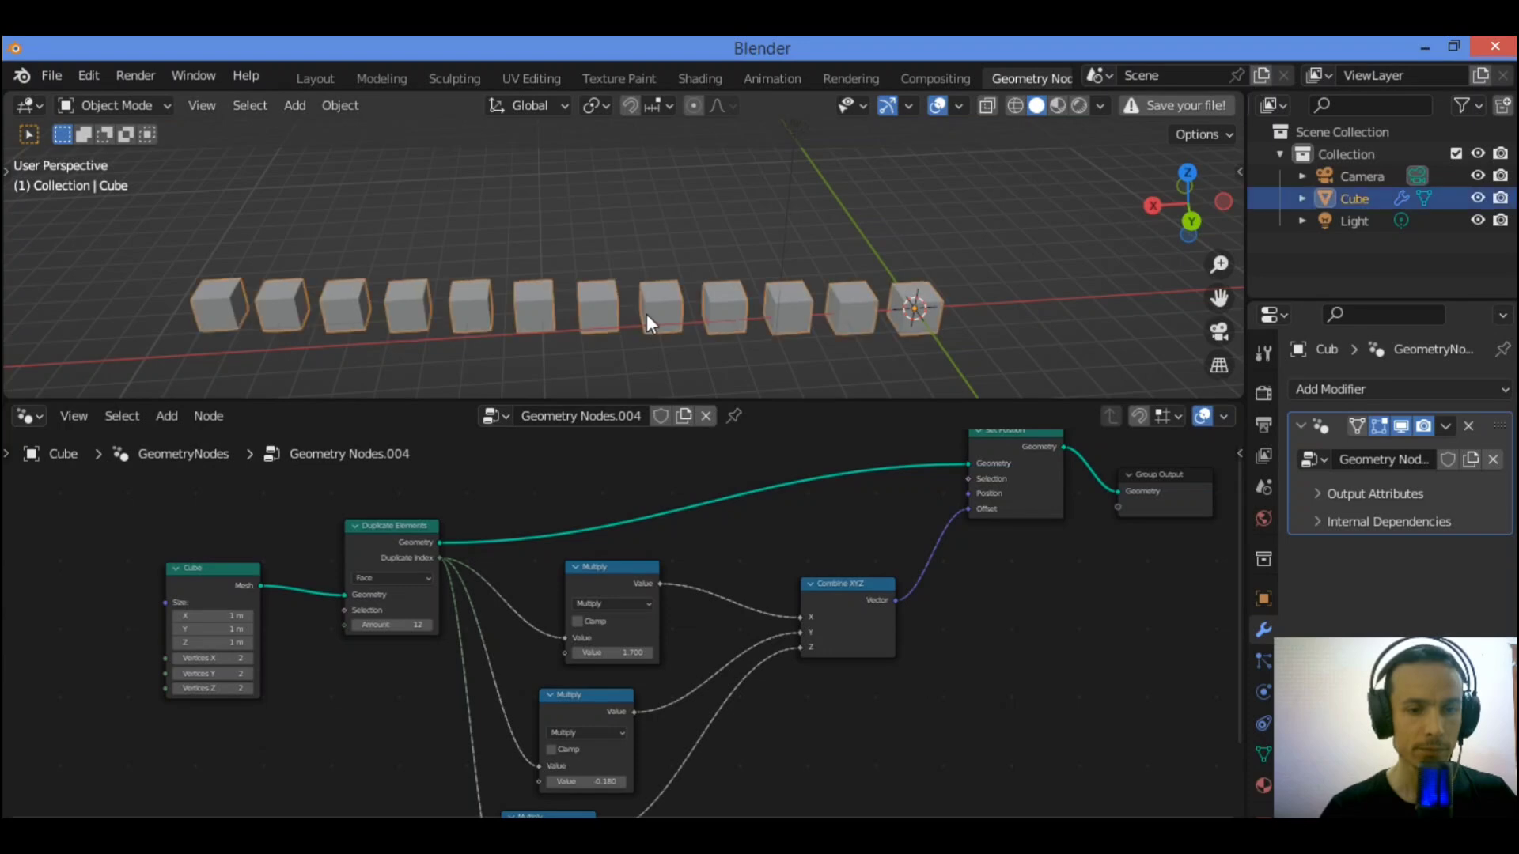
key("x")
left_click(647, 315)
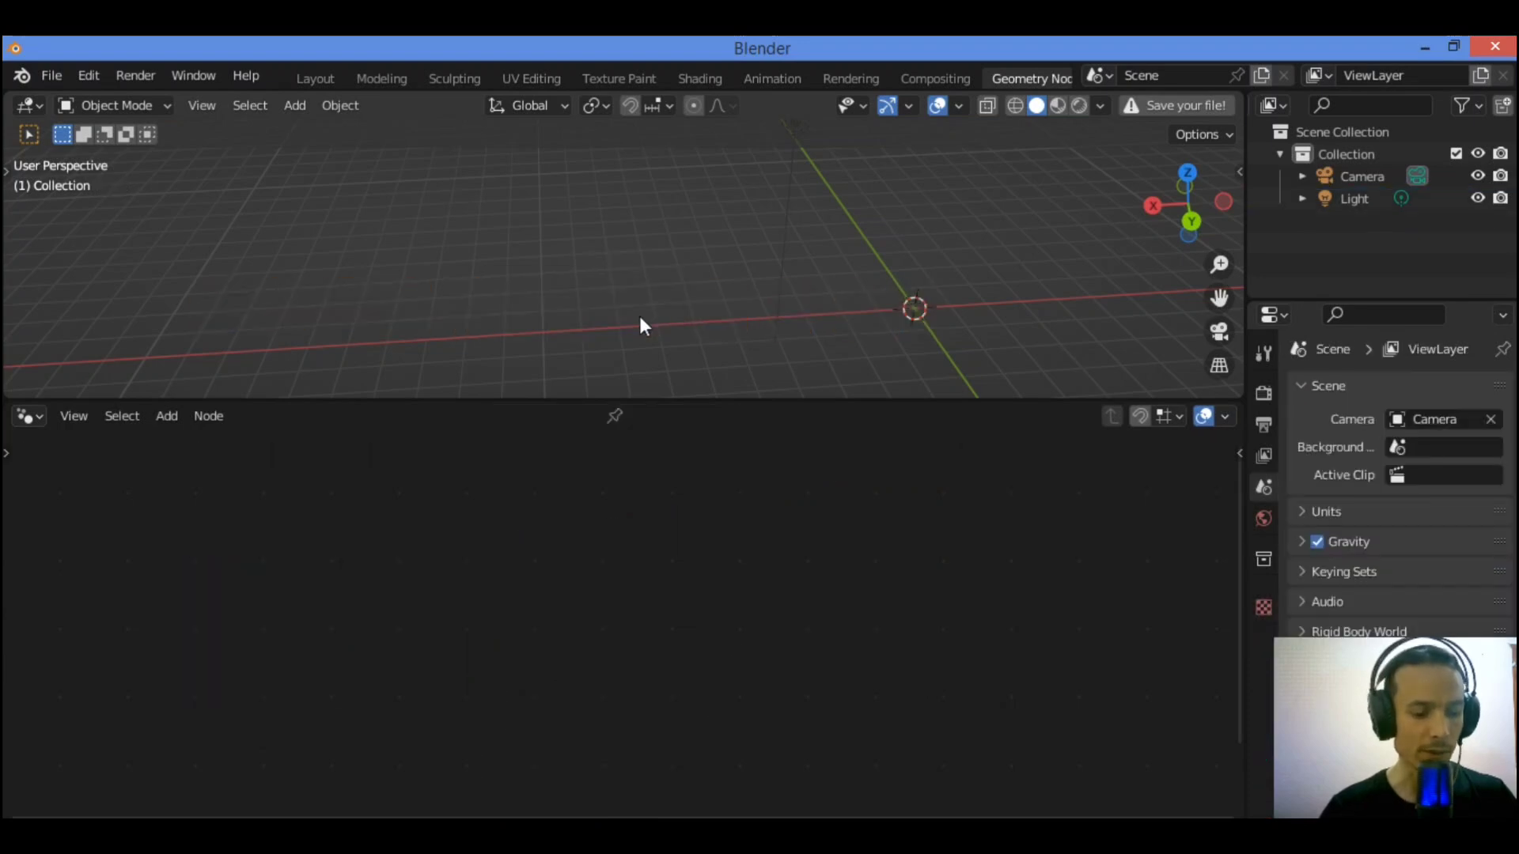
Step: Add a new cube mesh to the scene and create a new geometry node tree for it
key("shift+a")
mouse_move(606, 320)
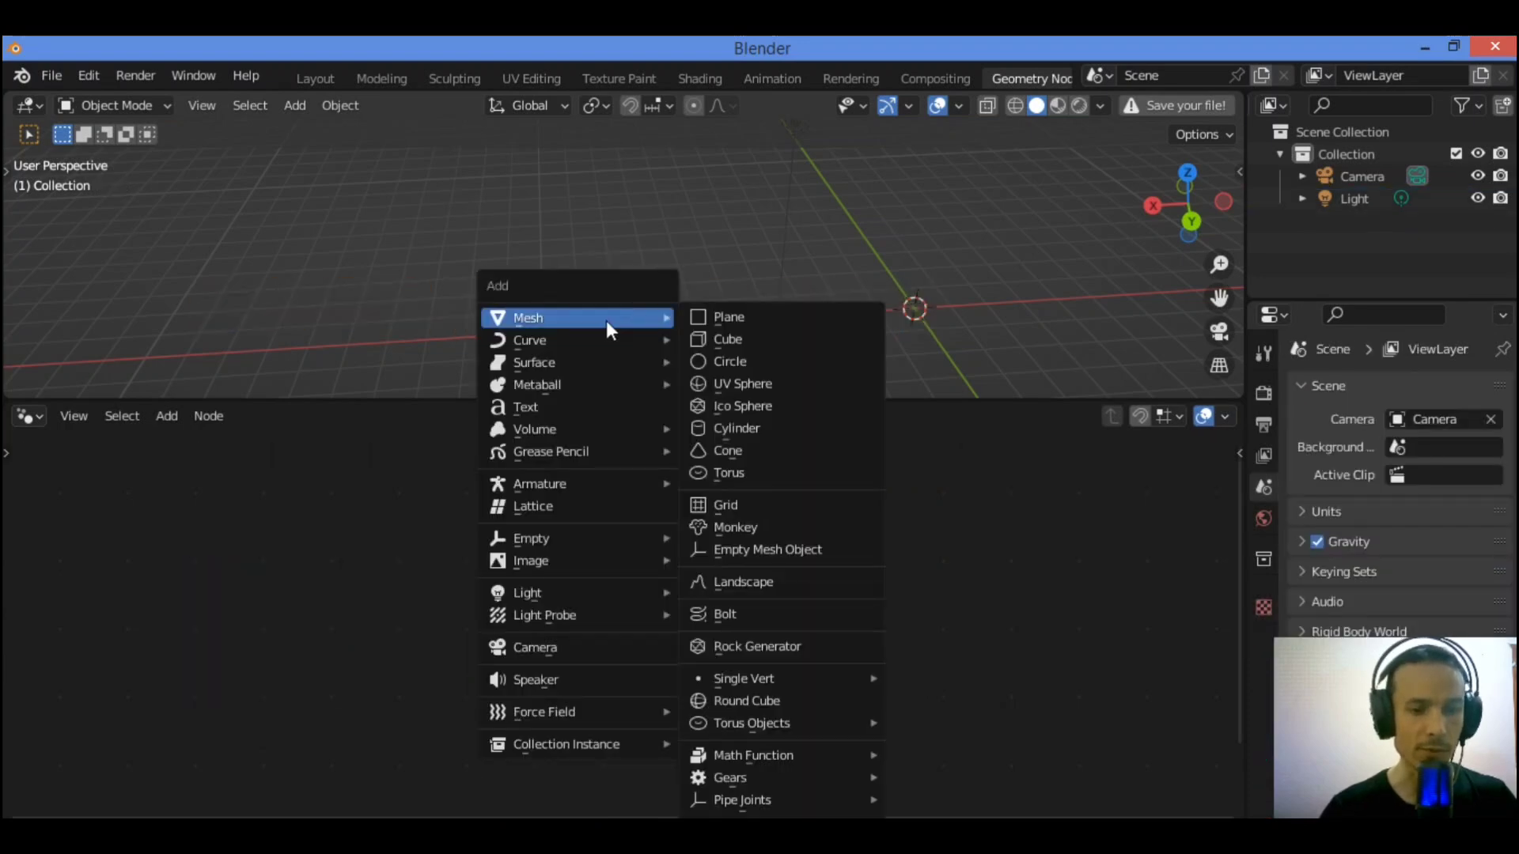
left_click(775, 338)
left_click_drag(1219, 297, 1089, 270)
left_click(601, 418)
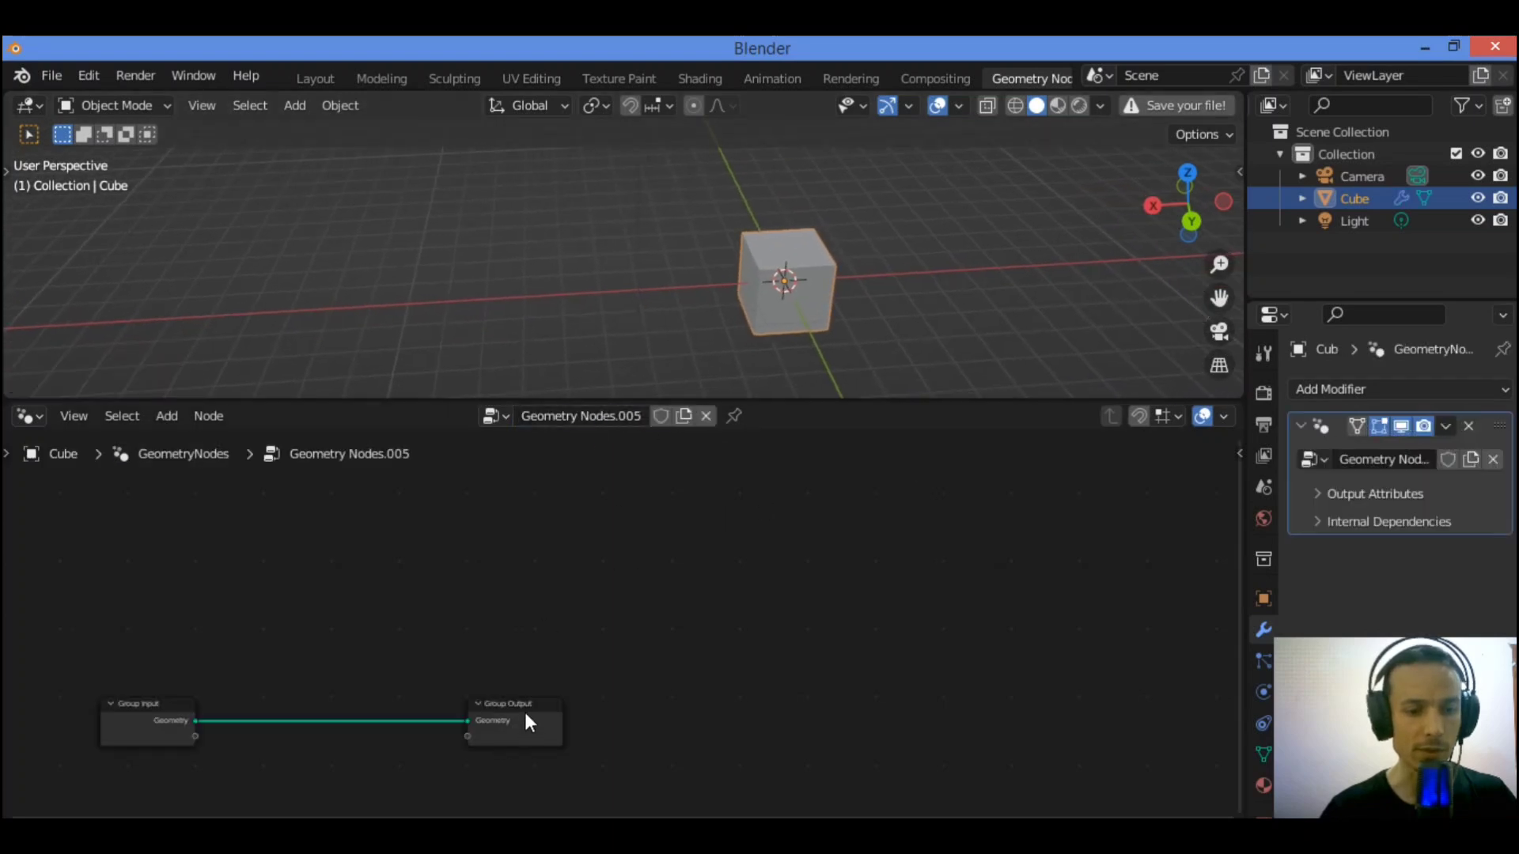
Step: Move the Group Output node far away from the Group Input node, and delete Group Input
left_click_drag(529, 721, 1180, 588)
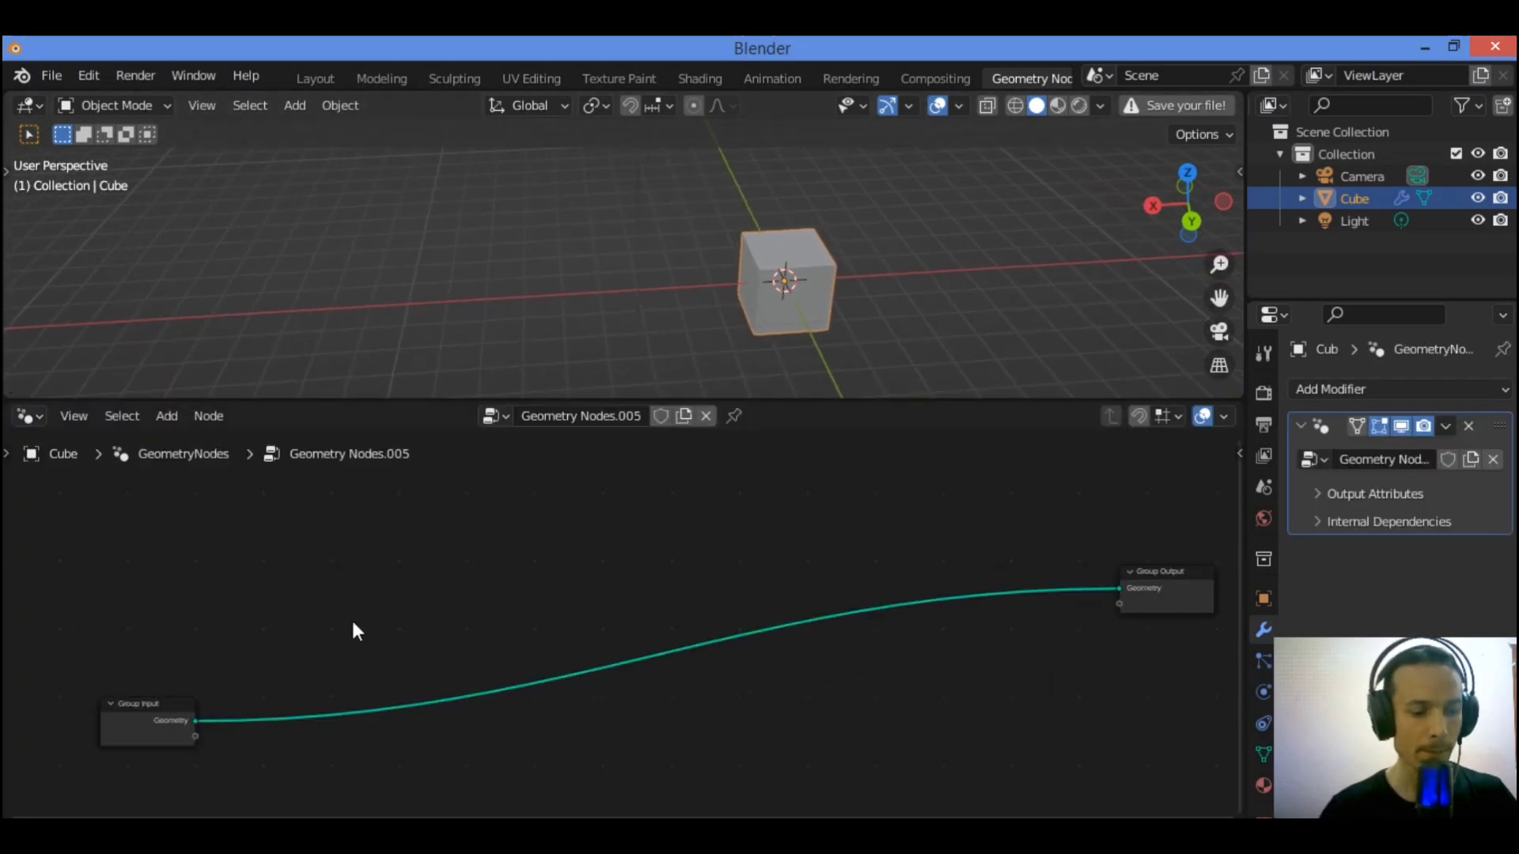
left_click(164, 704)
key("x")
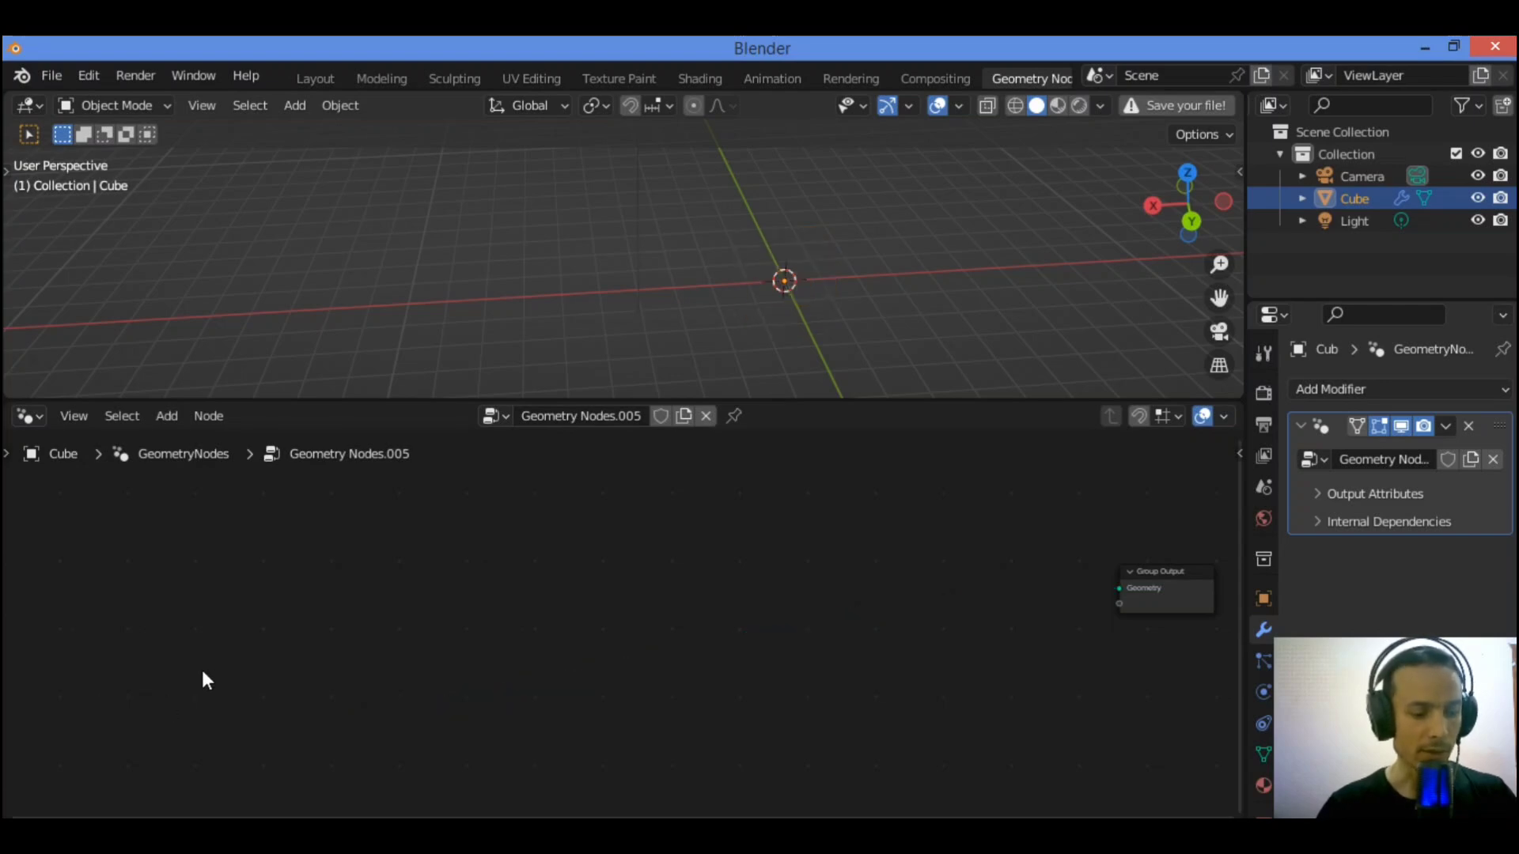
Step: Add a Cube mesh primitive node where the Group Input node was
key("shift+a")
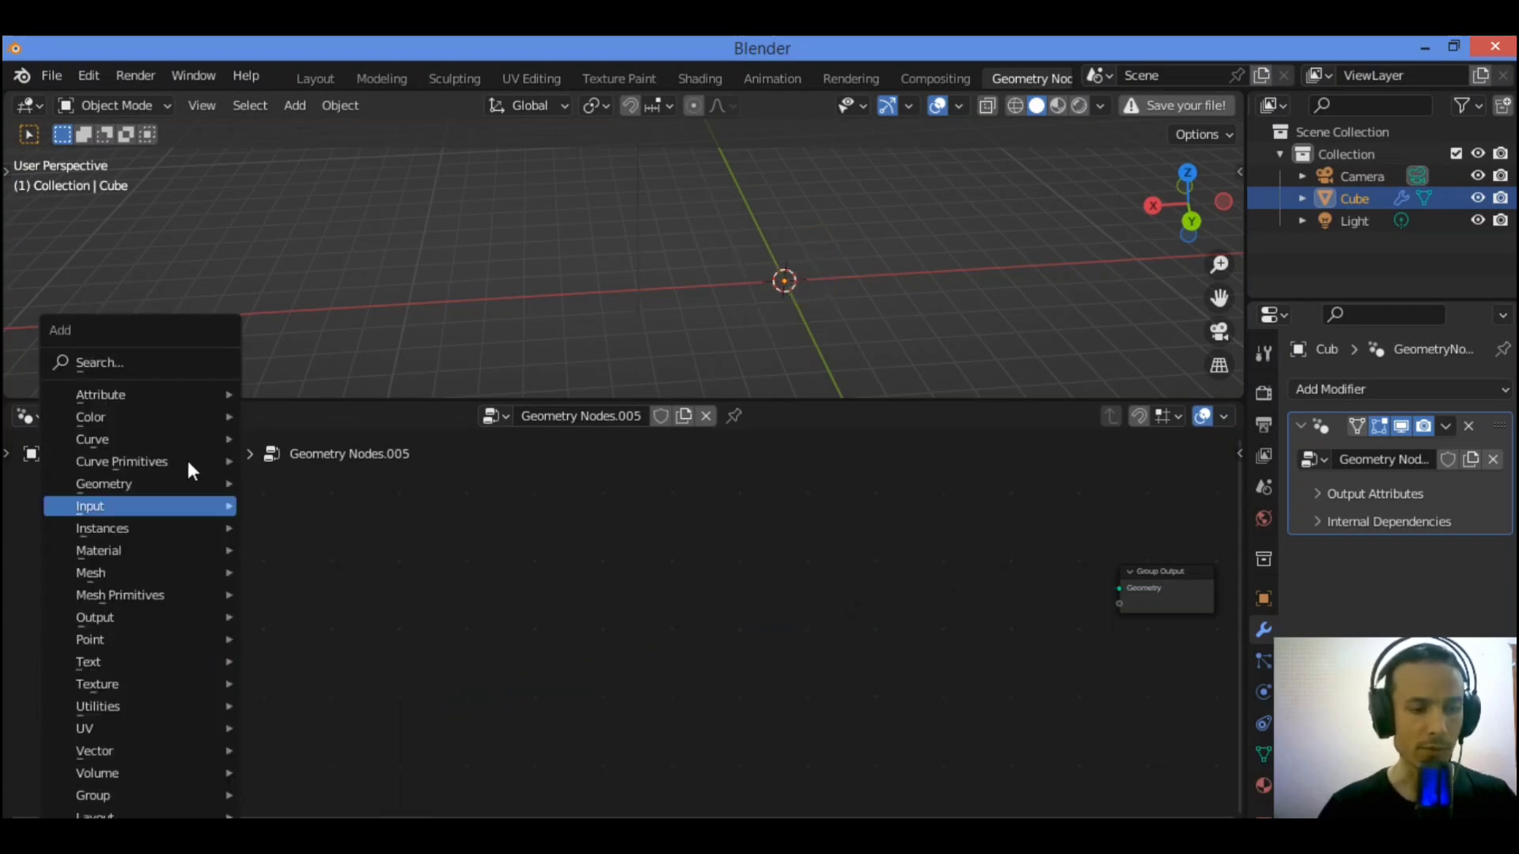
left_click(151, 362)
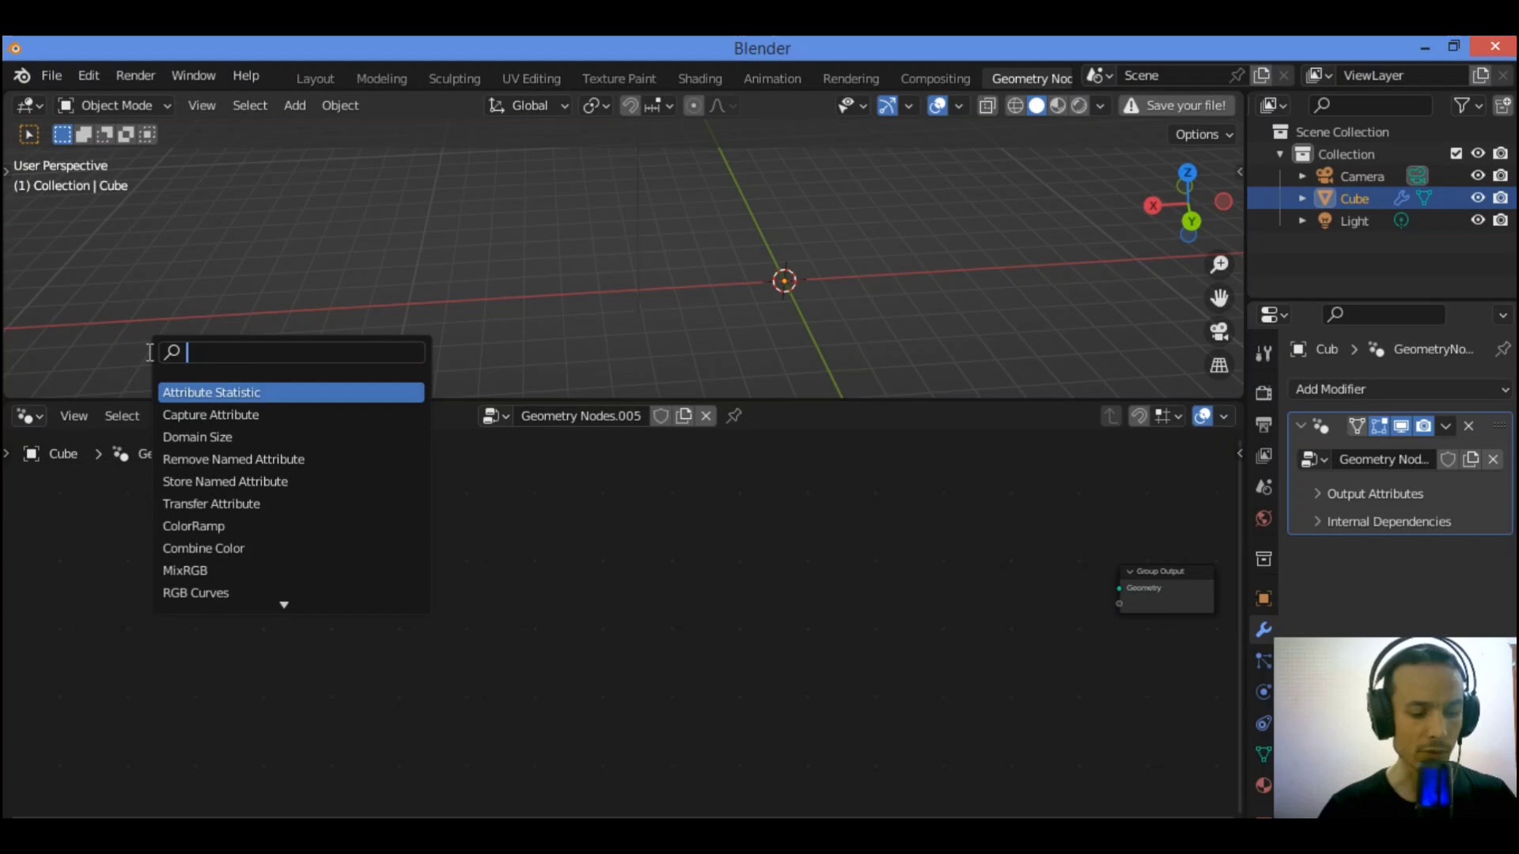
type("cub")
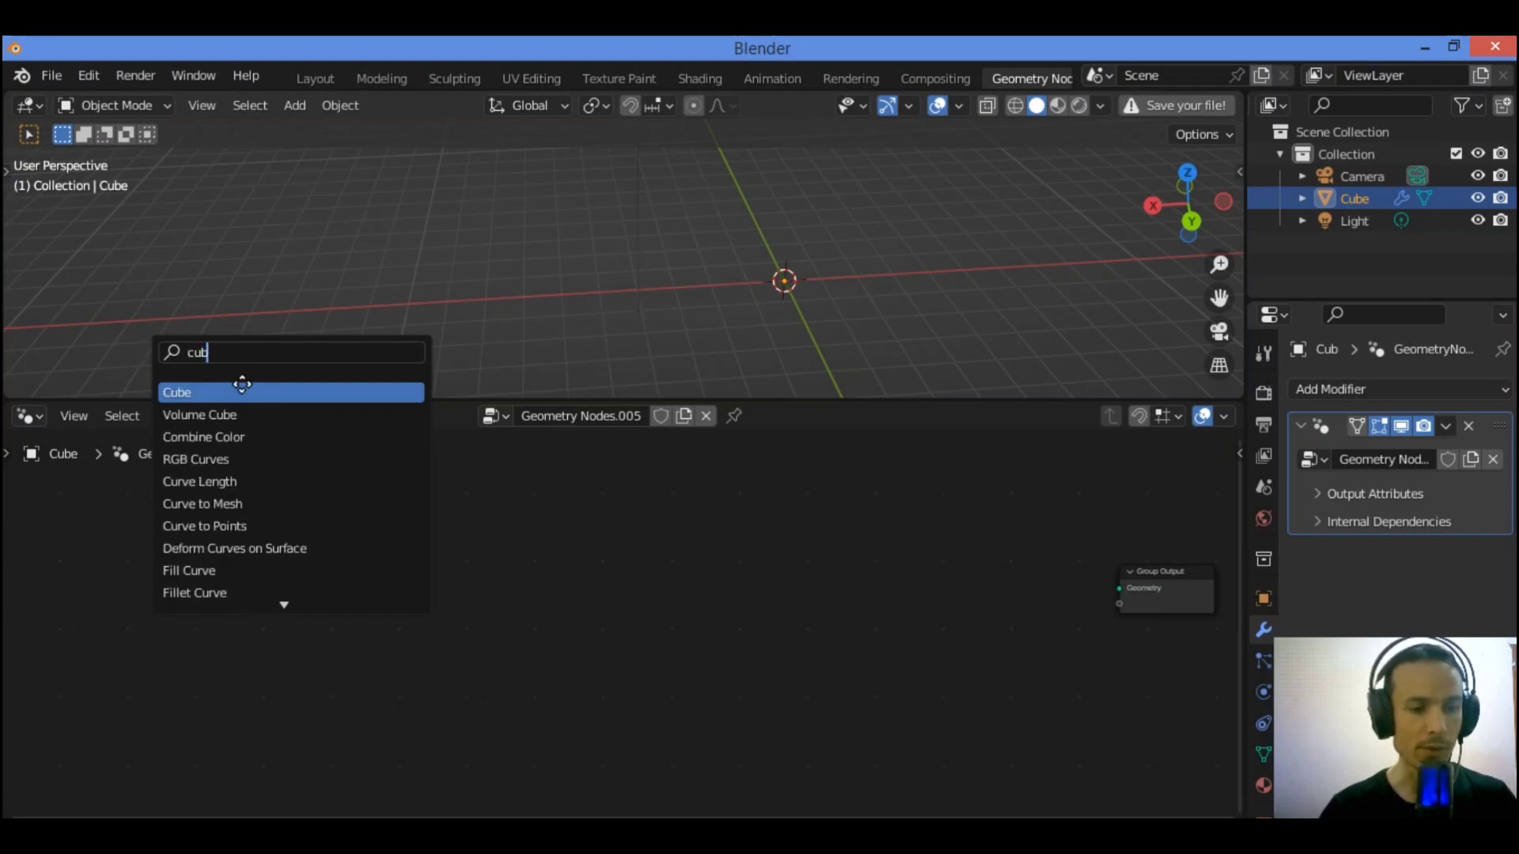
key("Return")
left_click(176, 637)
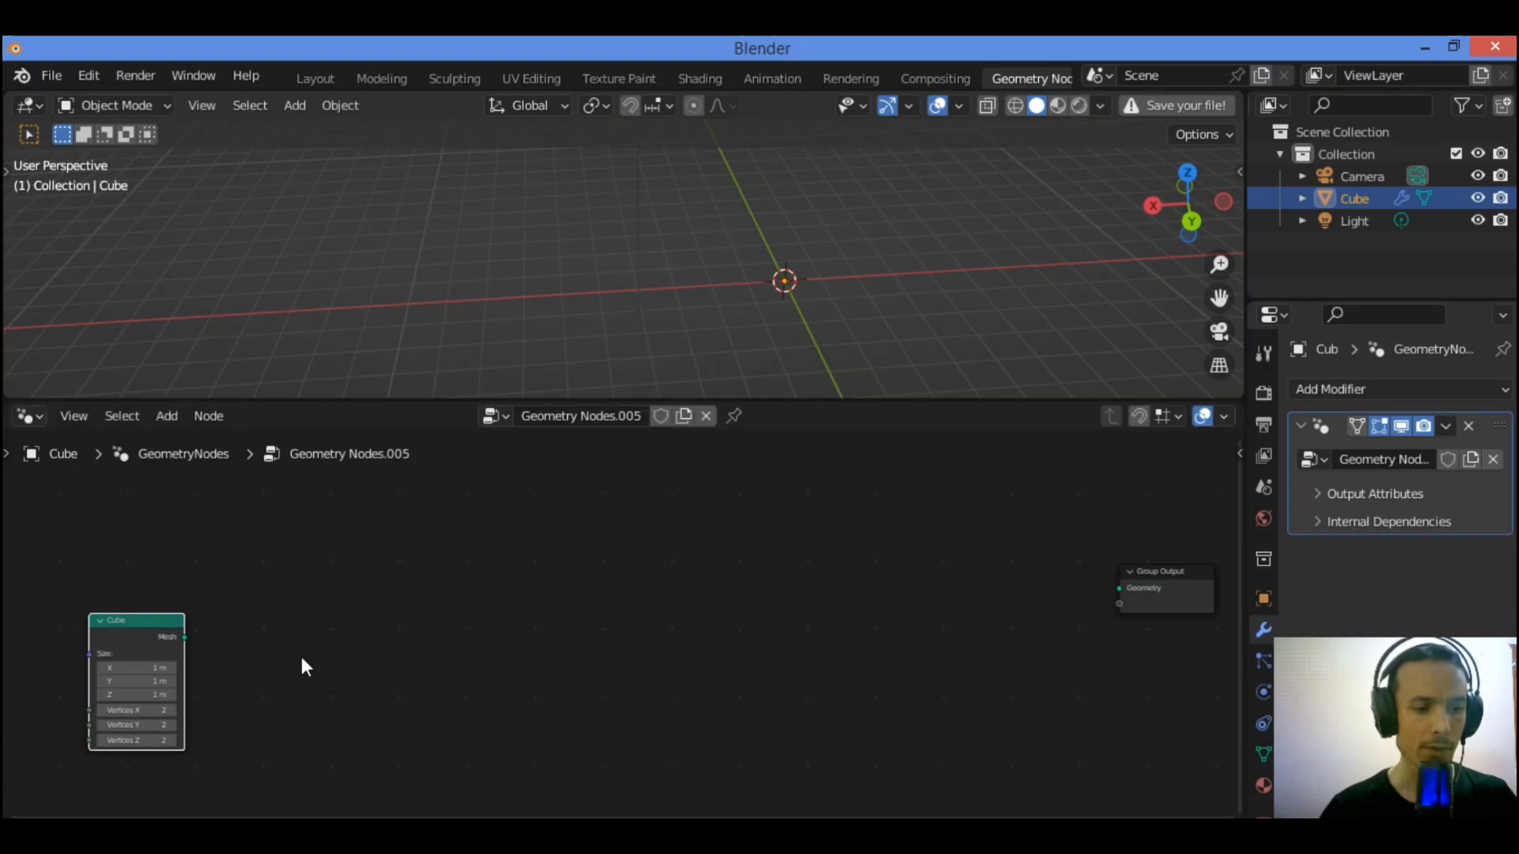
Step: Add a Duplicate Elements node beside the Cube node and connect the Cube's Mesh output to its Geometry input
scroll(193, 647, "up", 1)
left_click(340, 631)
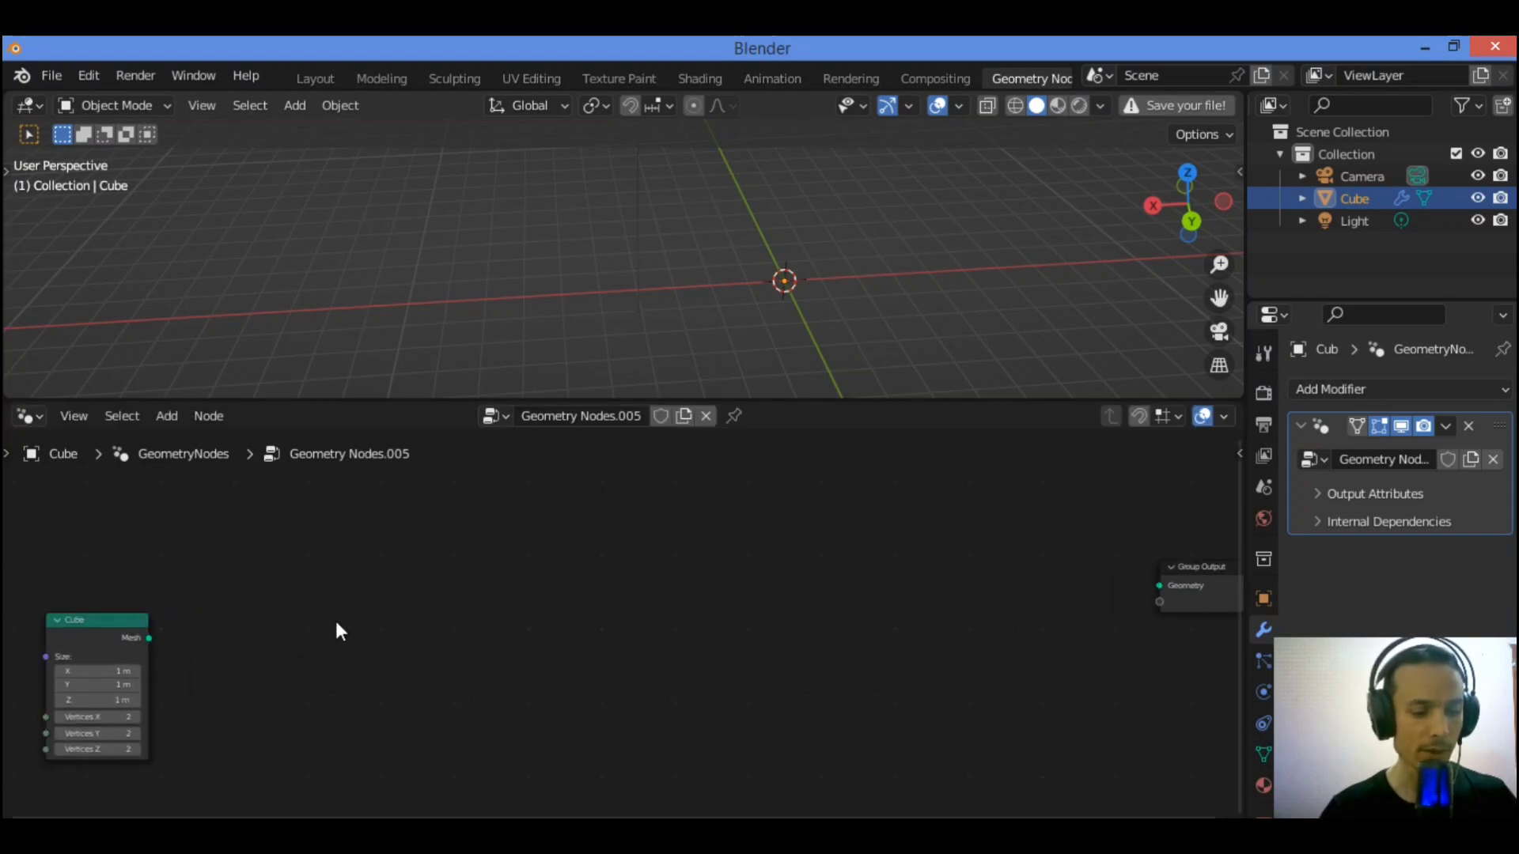
key("shift+a")
left_click(287, 352)
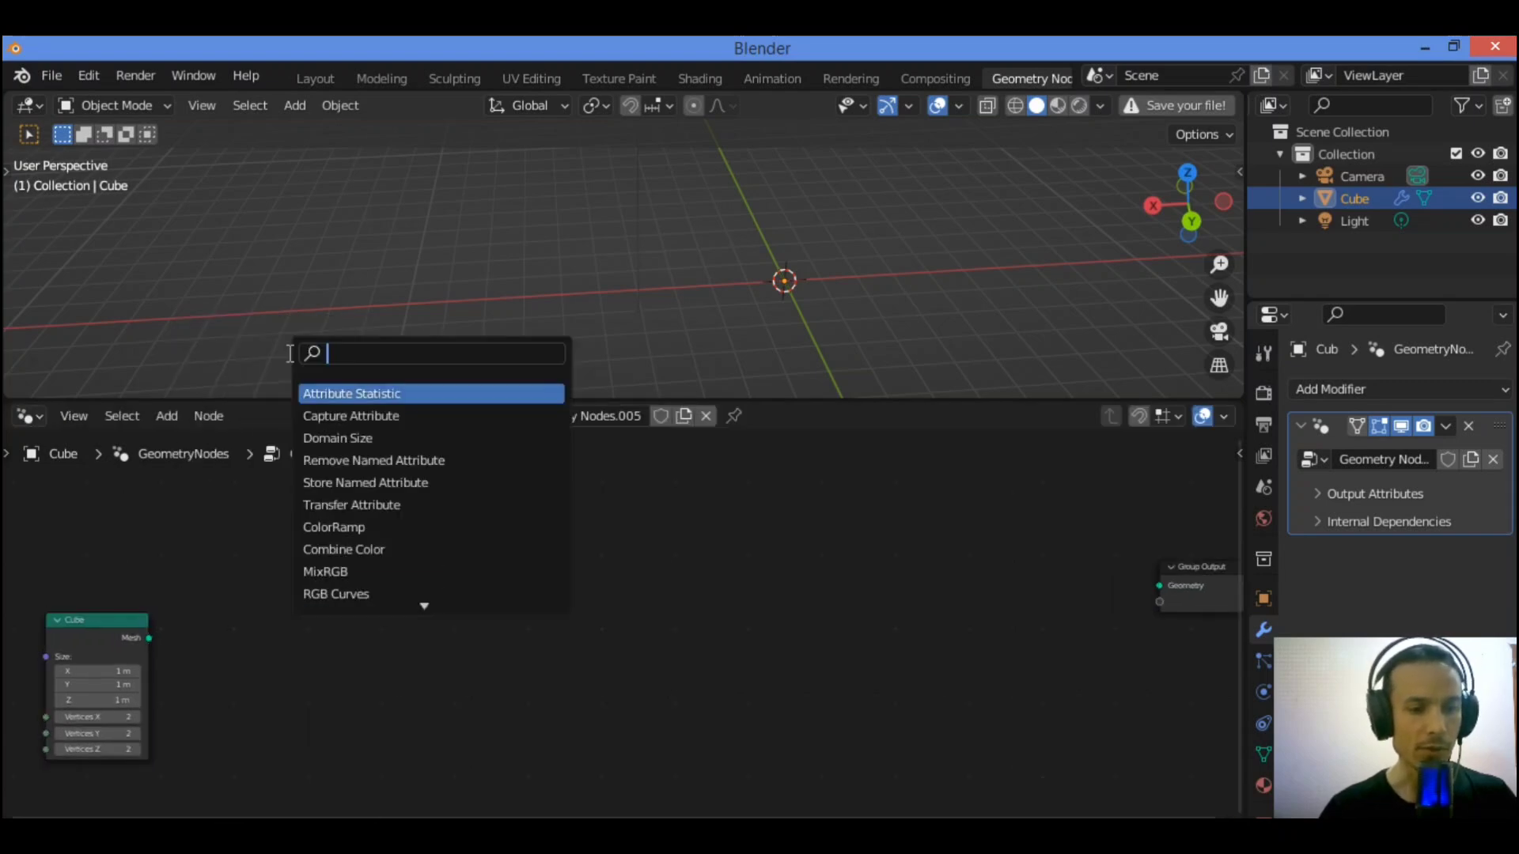
type("dupl")
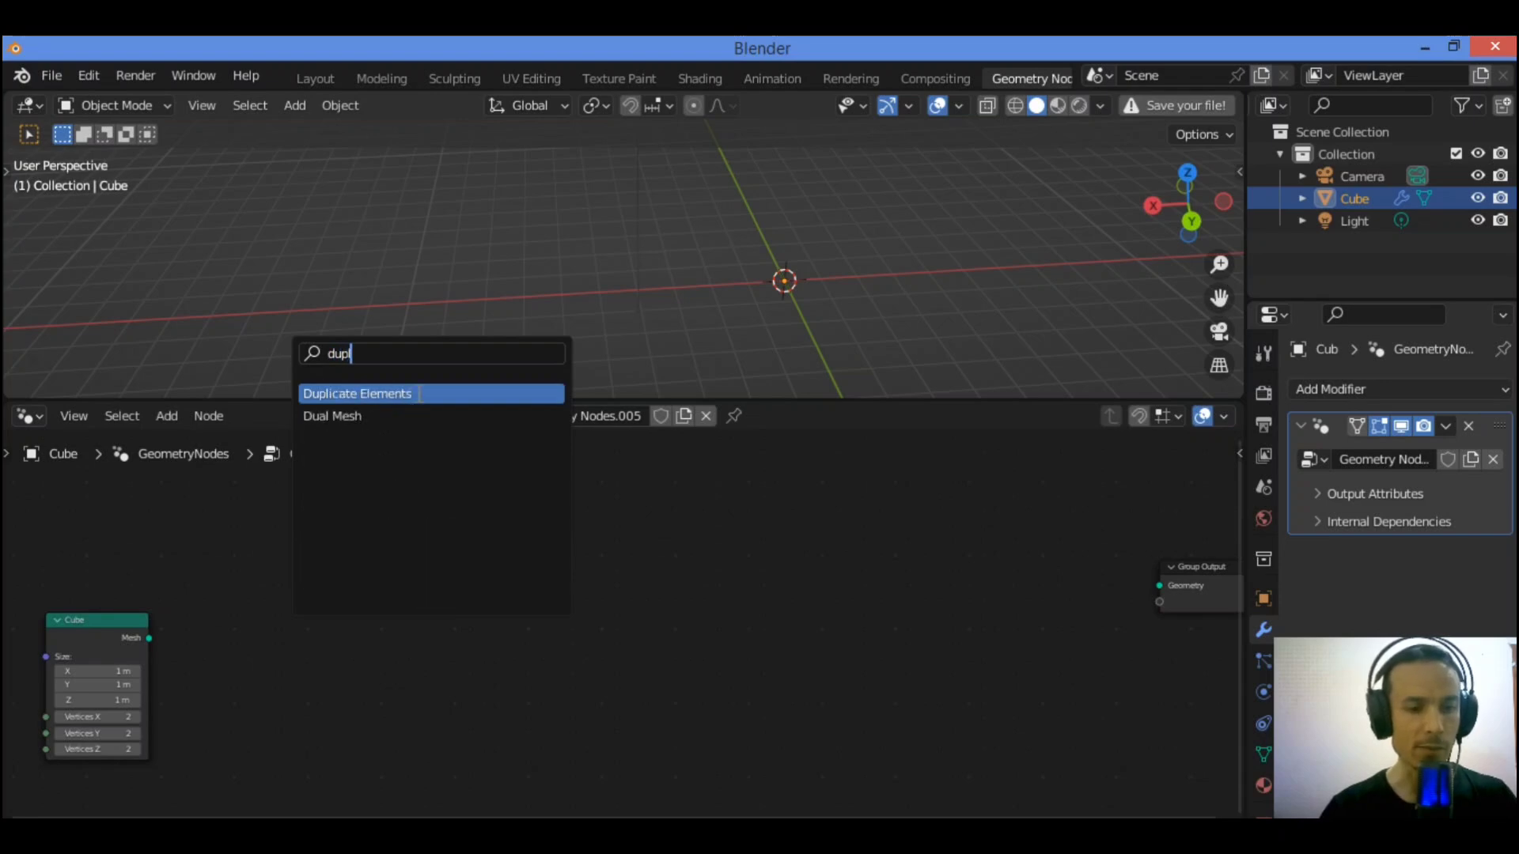
left_click(419, 393)
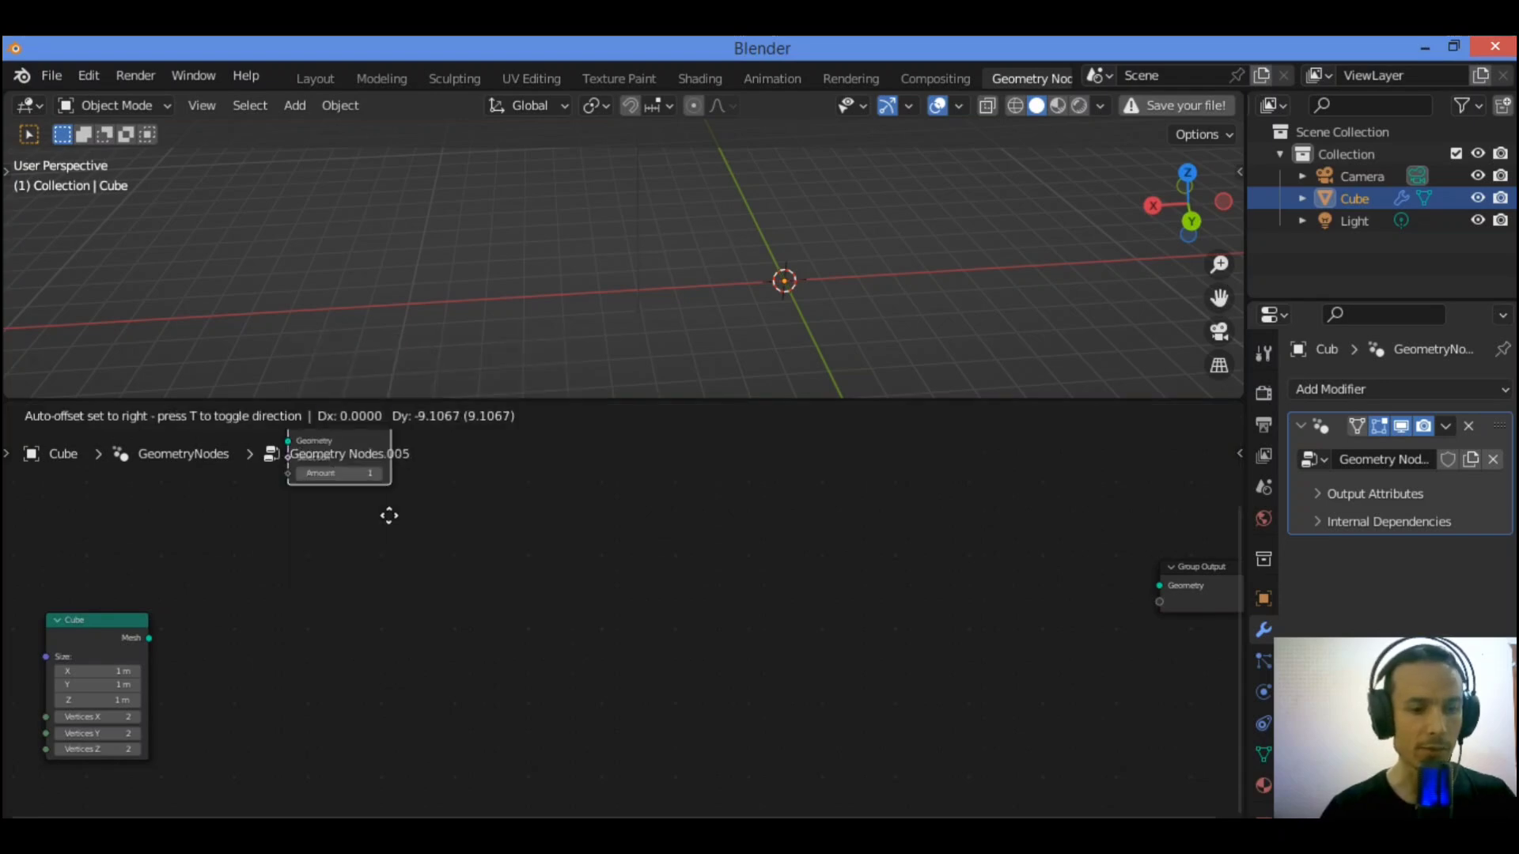
left_click(359, 655)
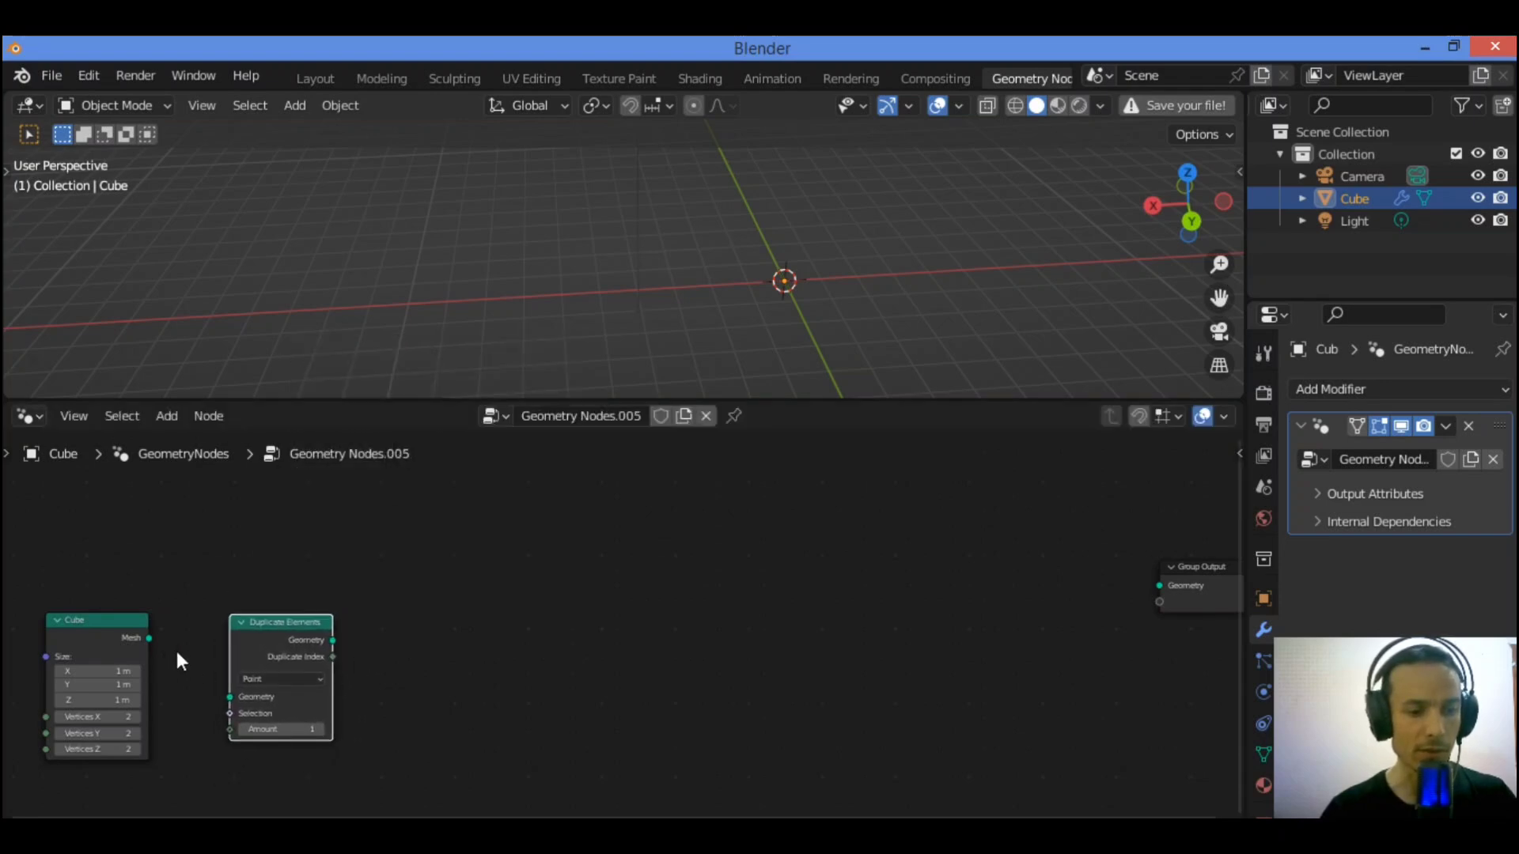
left_click_drag(152, 638, 238, 696)
left_click(288, 620)
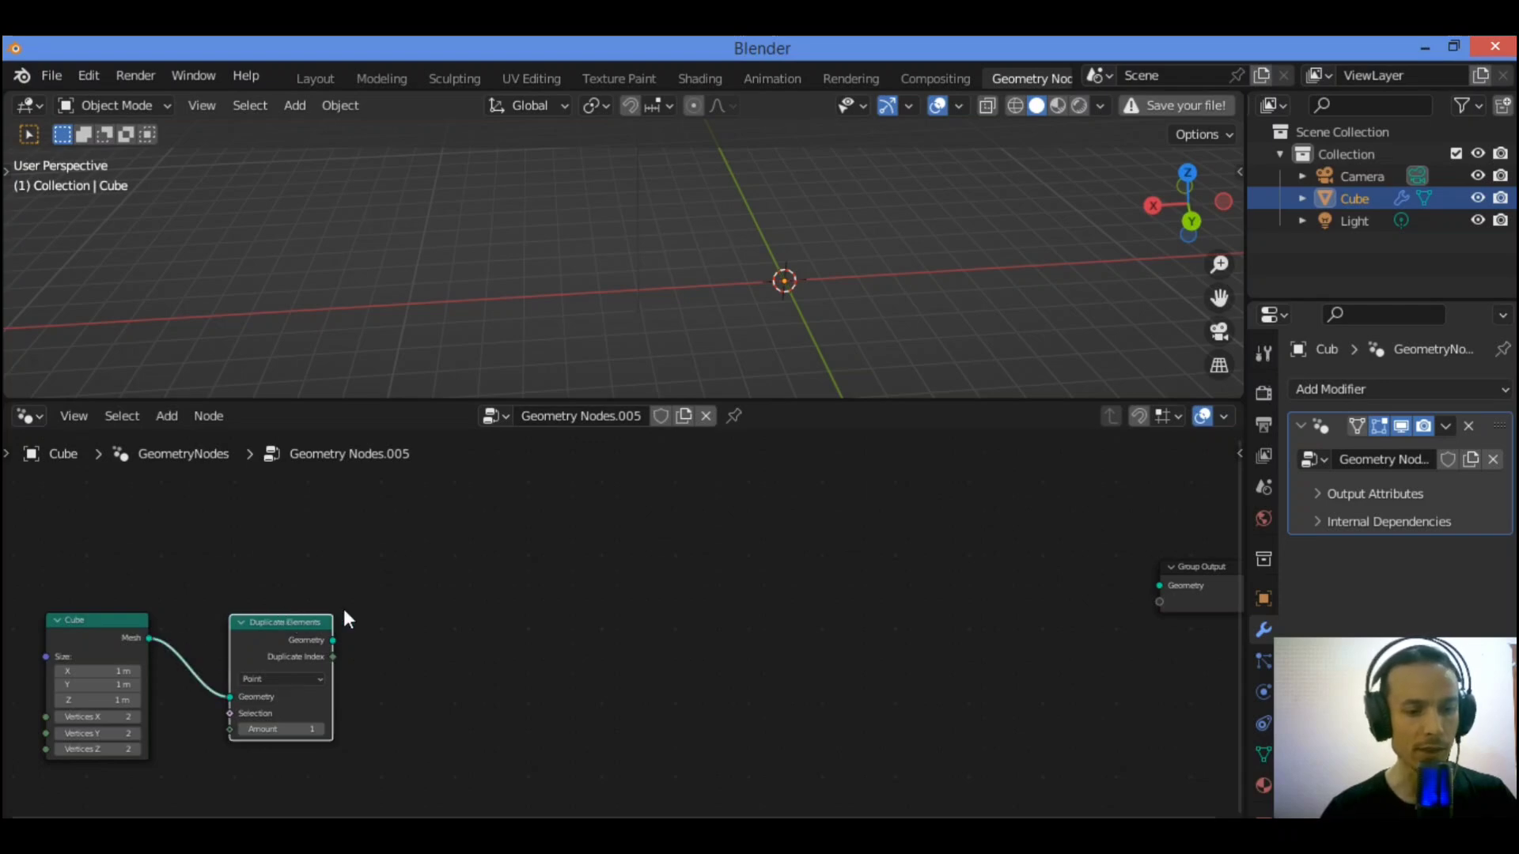
Step: Add a Math node between the Duplicate Elements and Group Output nodes
left_click(492, 575)
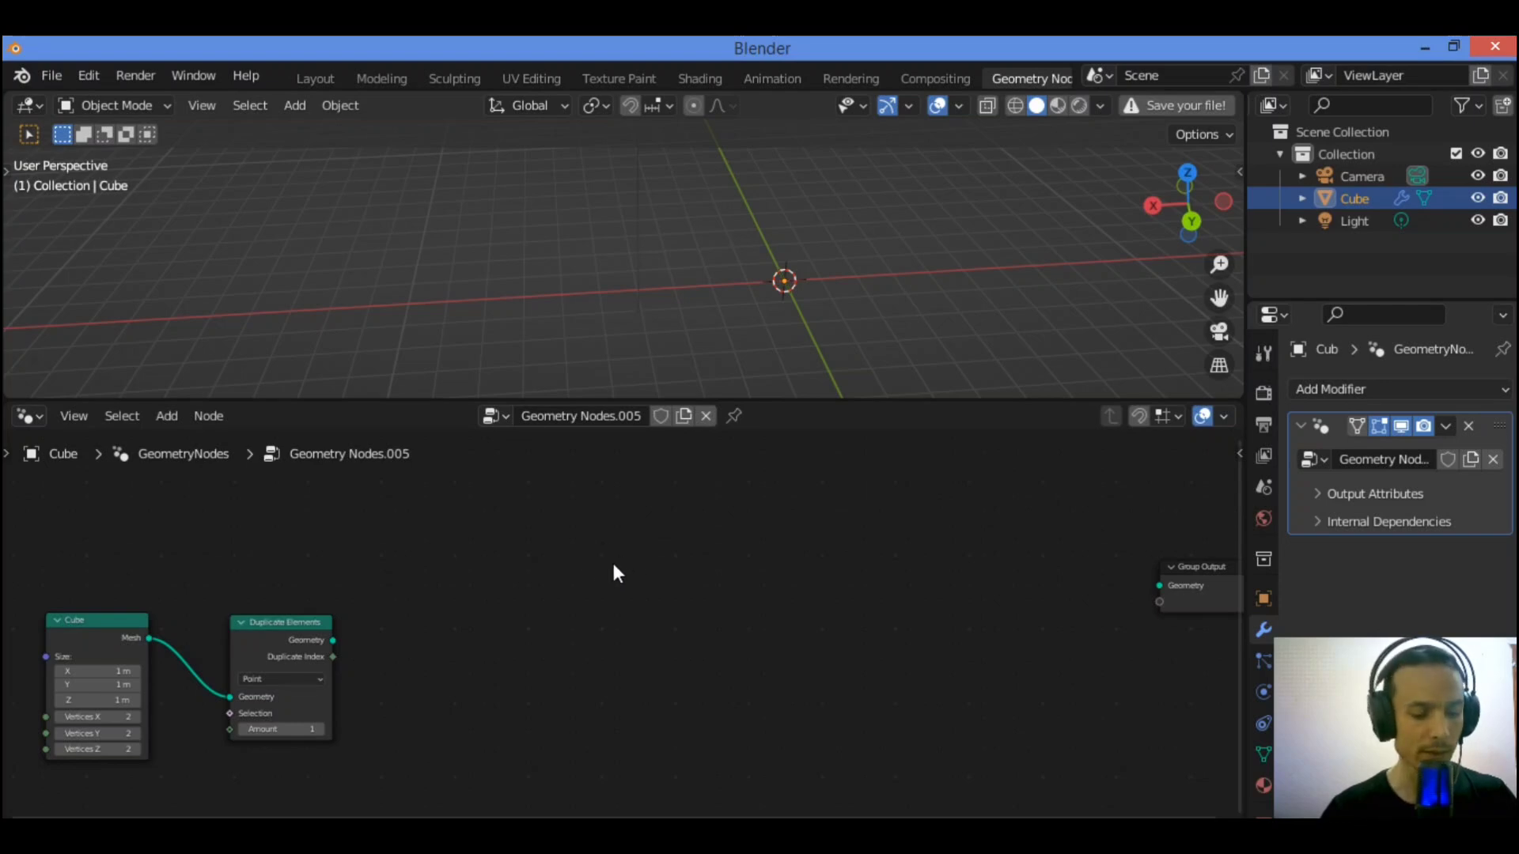
key("shift+a")
left_click(577, 362)
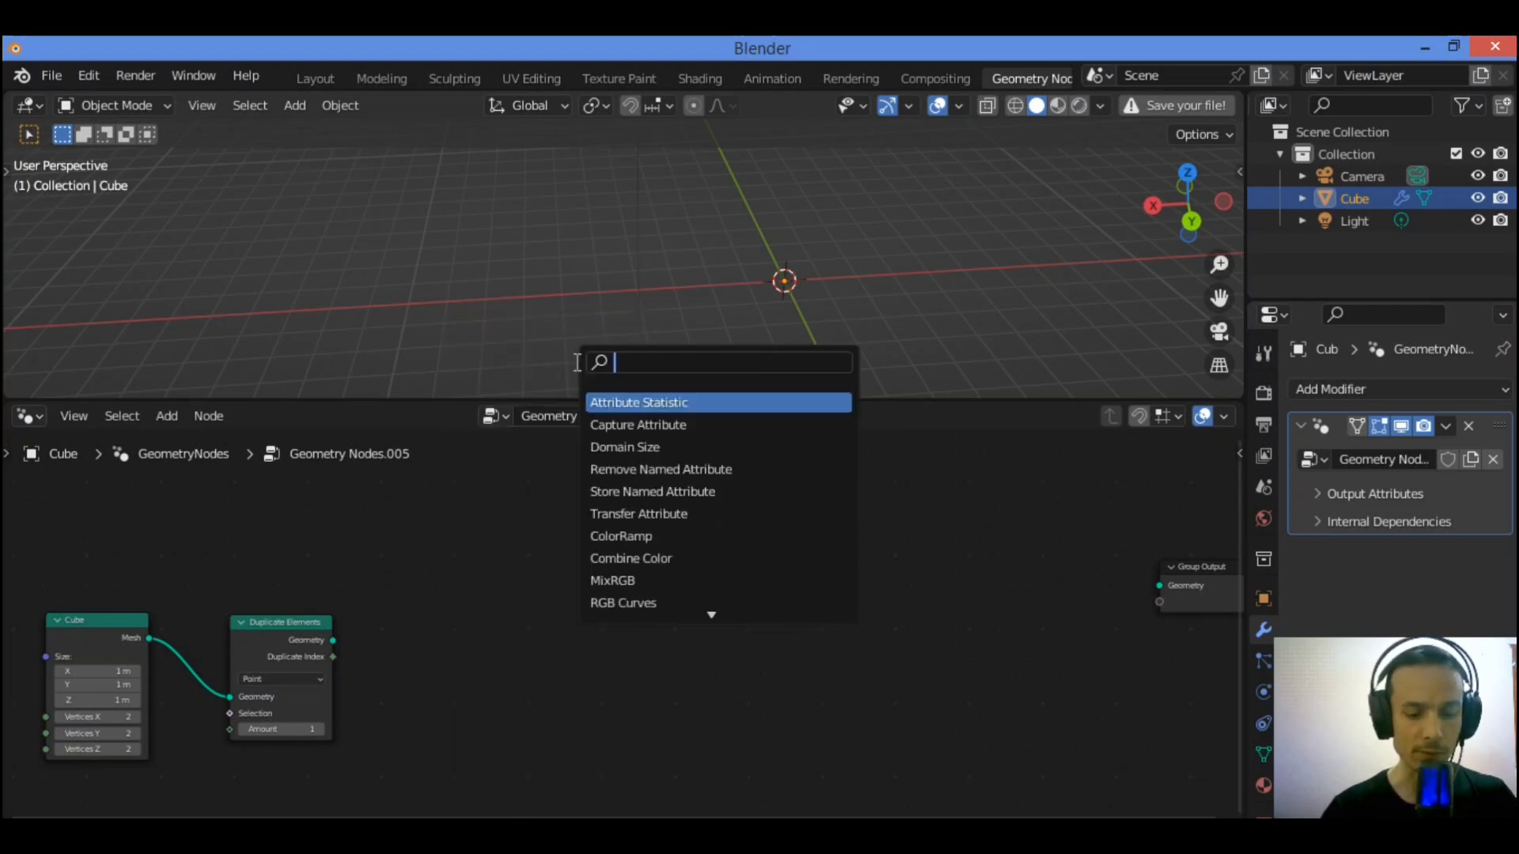
type("math")
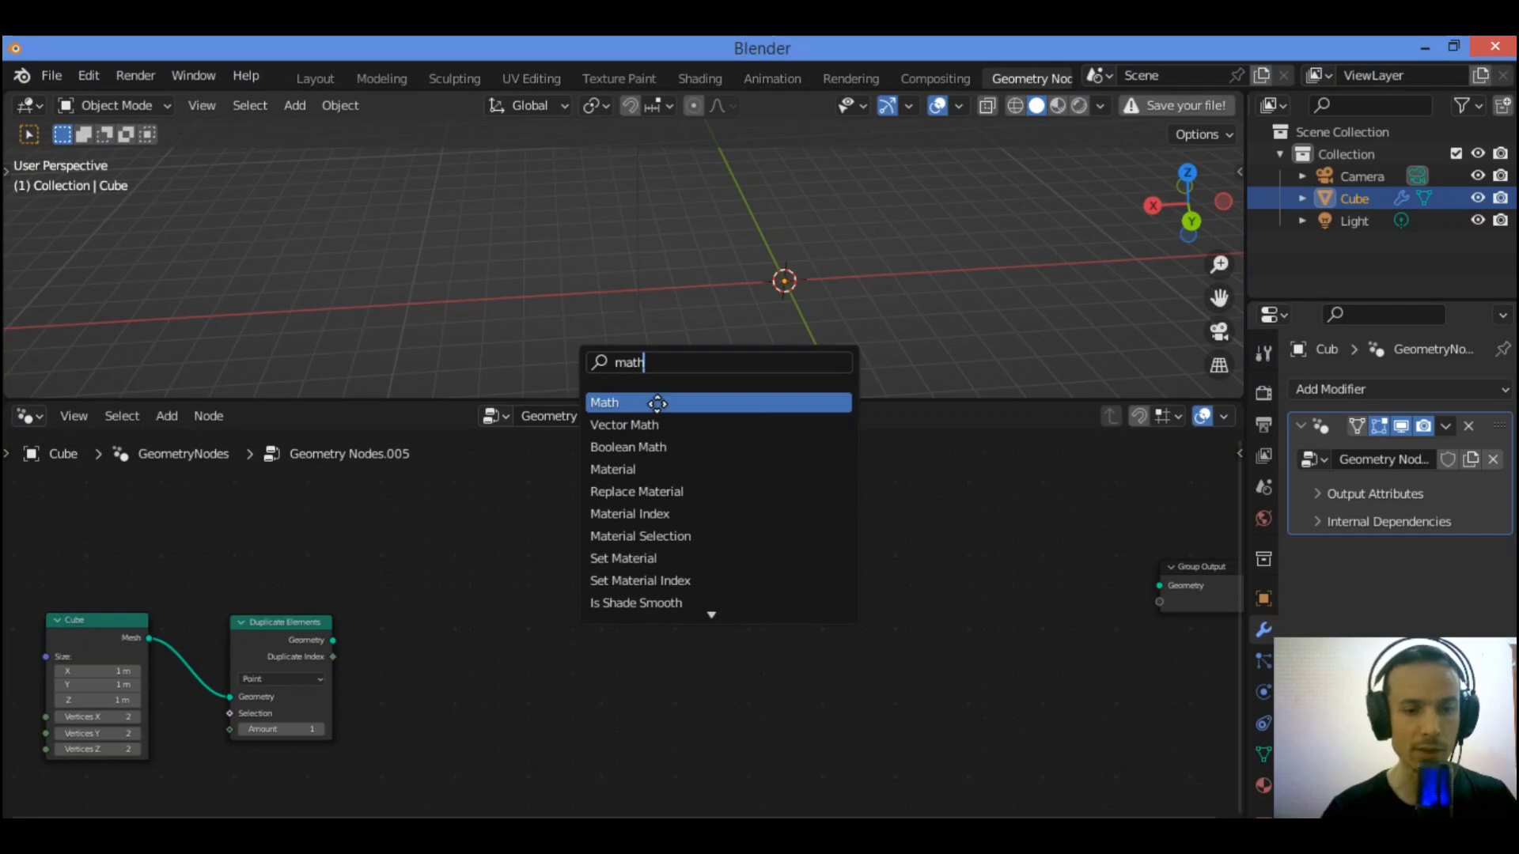
left_click(657, 404)
left_click(699, 602)
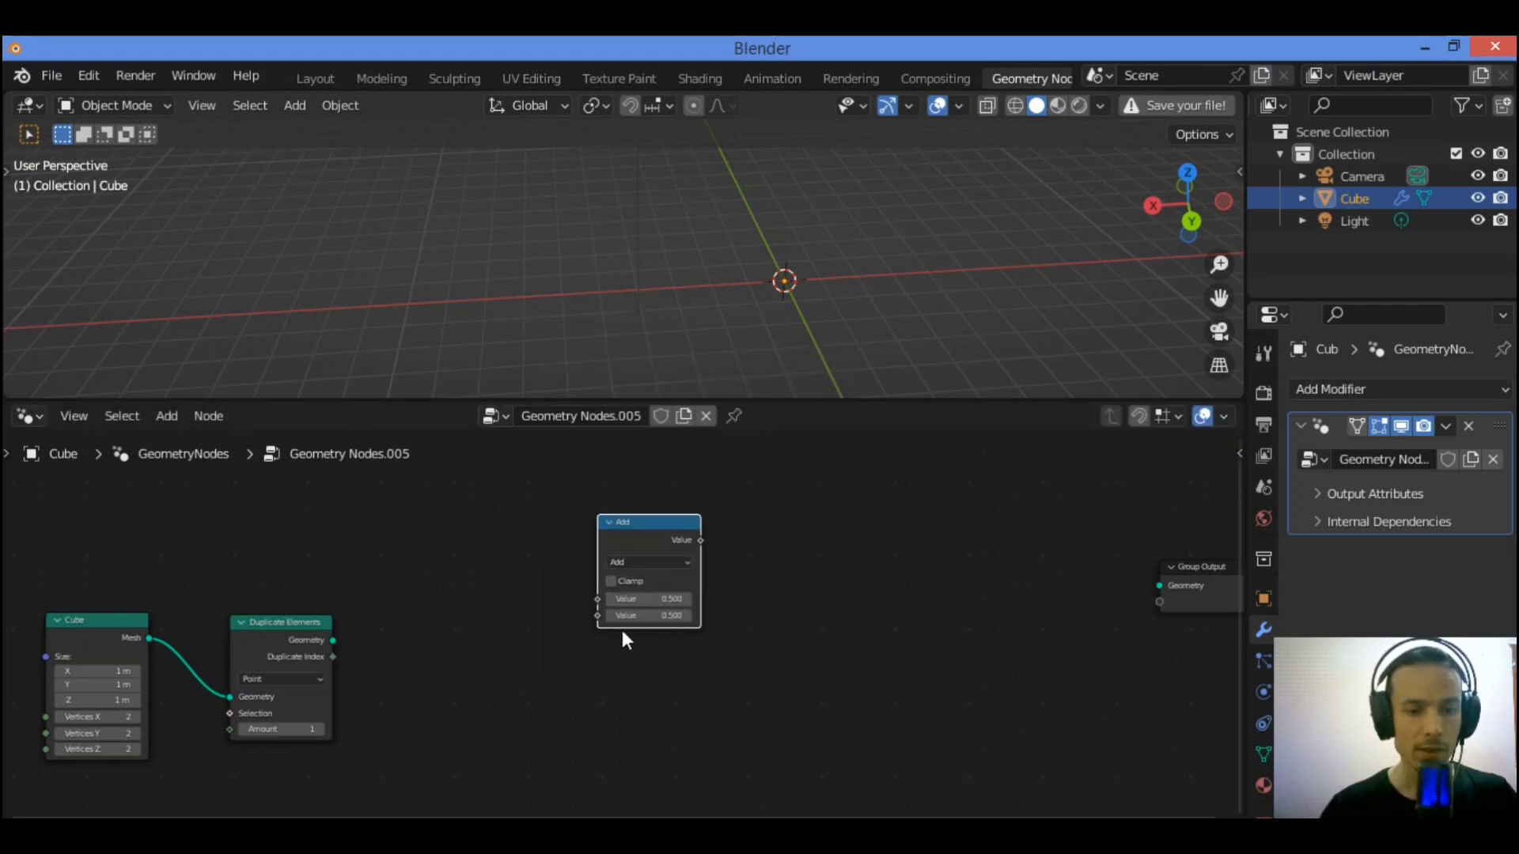
Step: Duplicate the Math node twice, stacking the two copies below the original
key("shift+d")
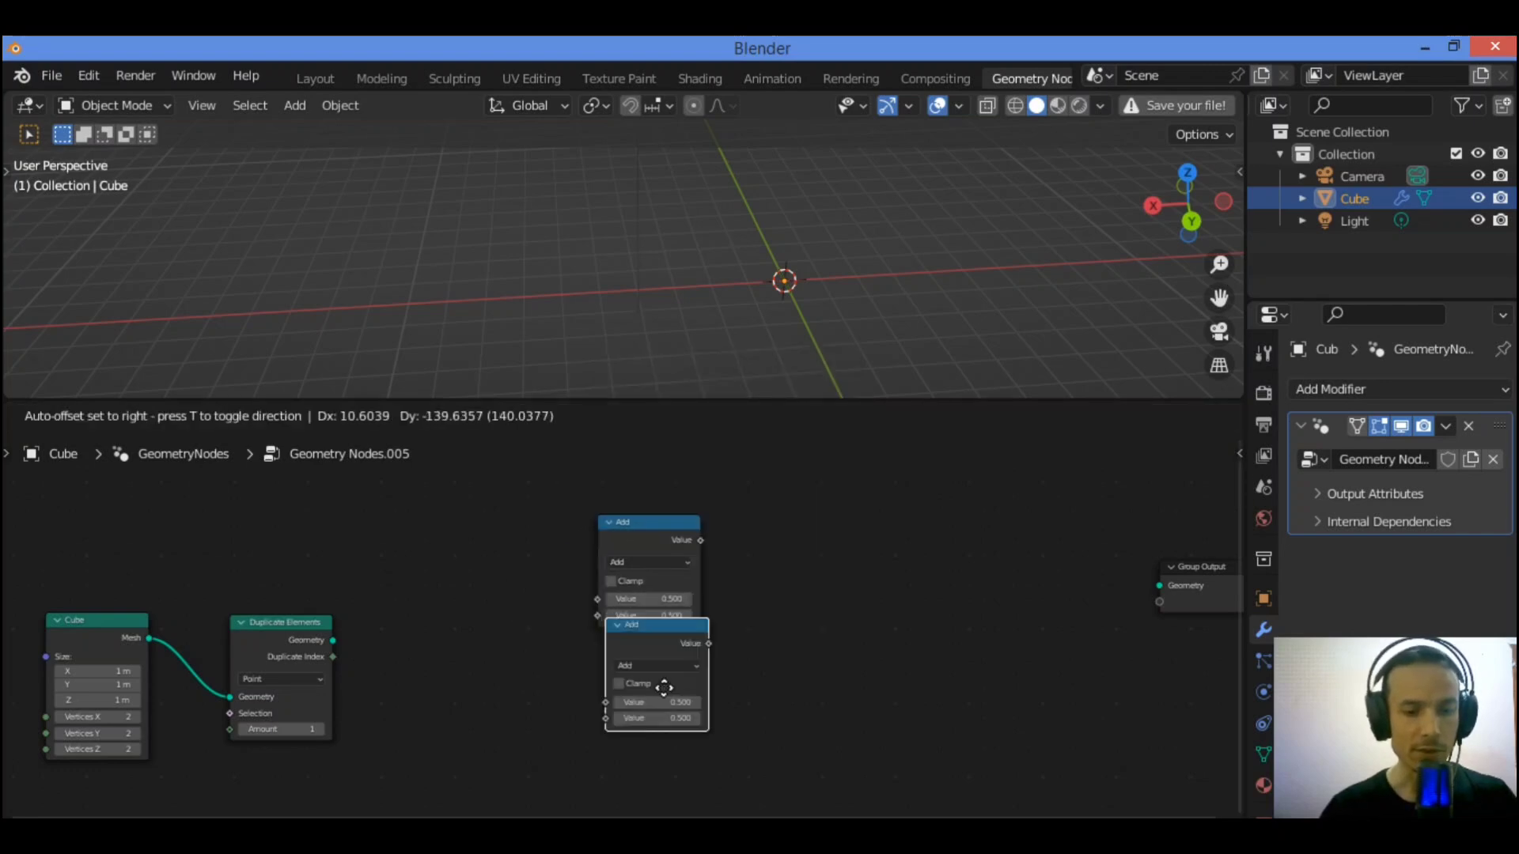
left_click(652, 706)
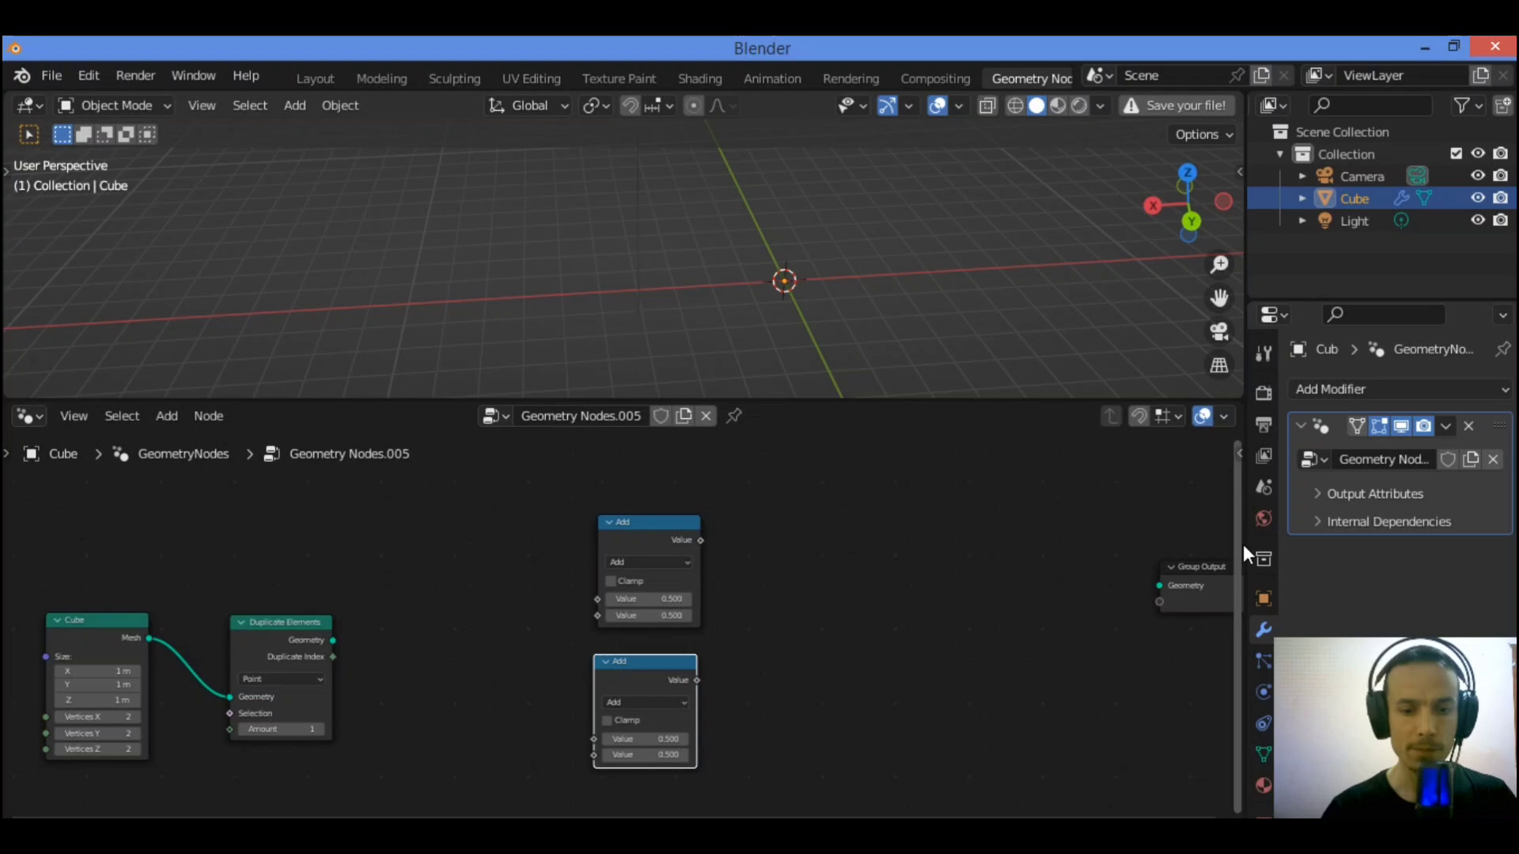
key("shift+d")
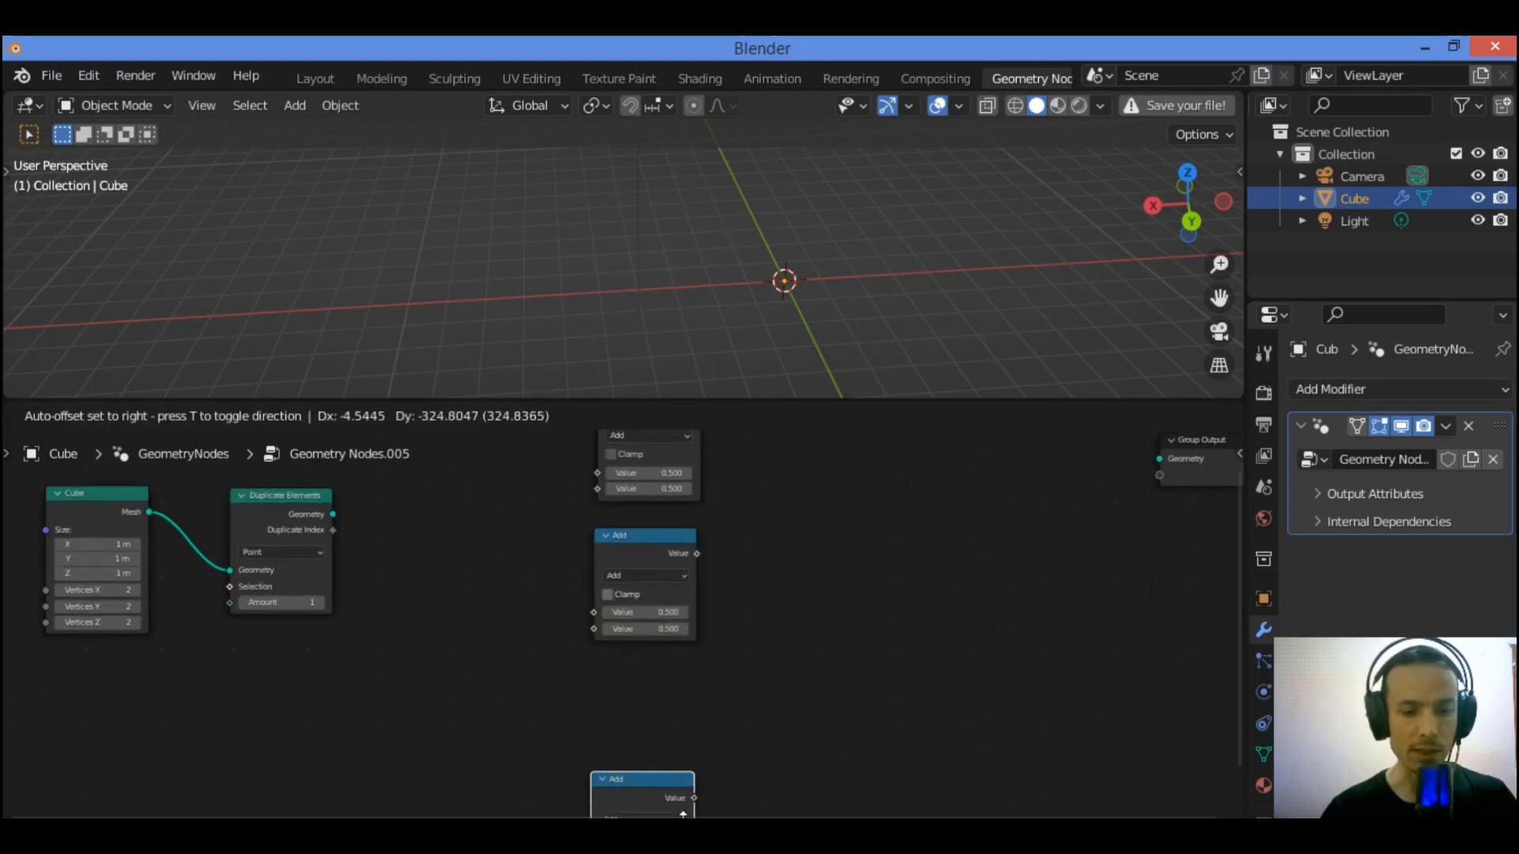
left_click(685, 688)
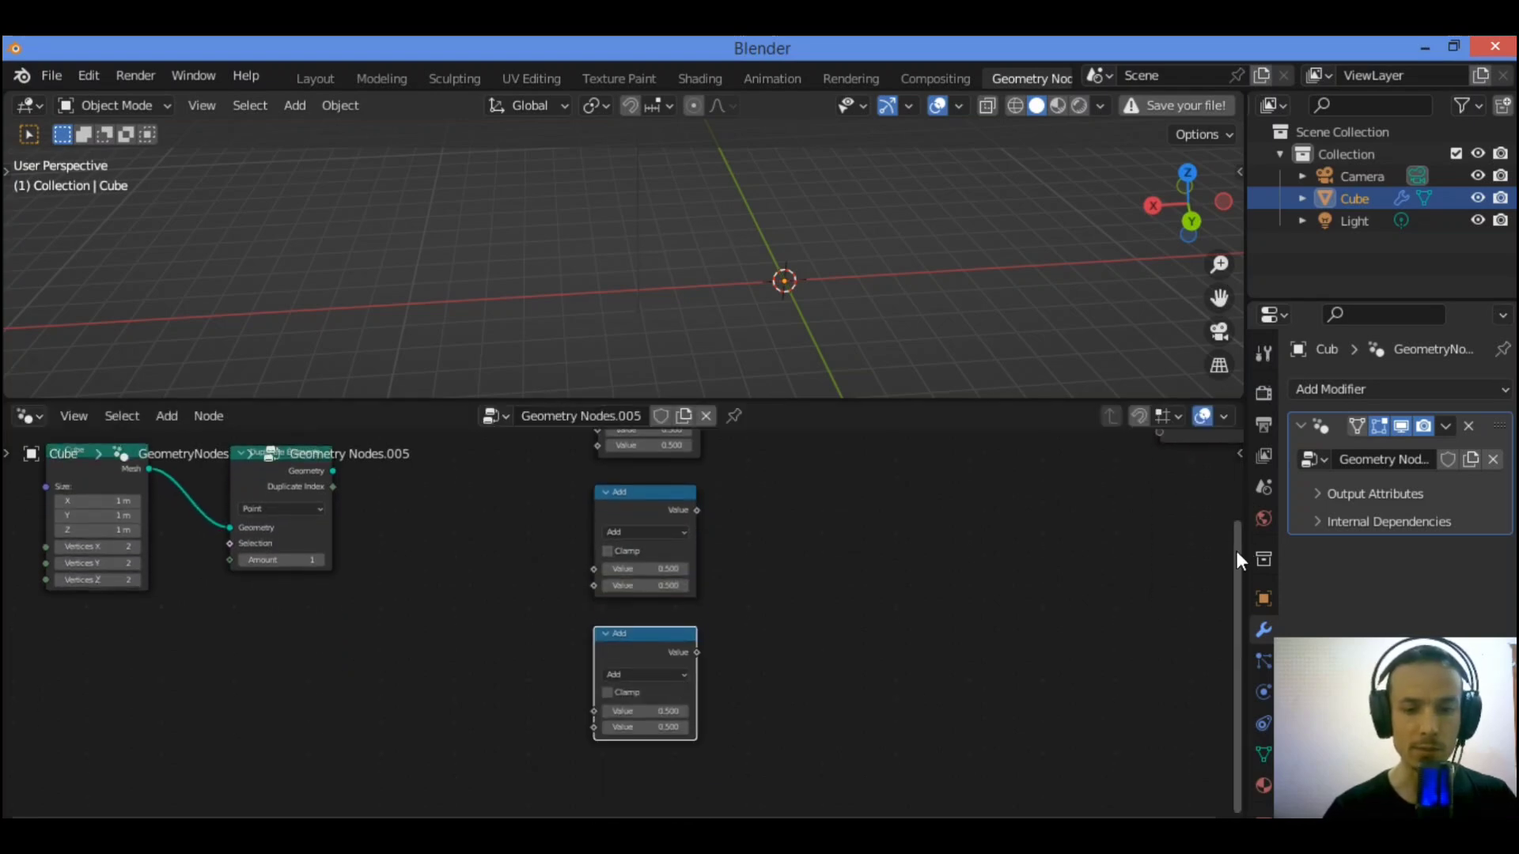
left_click_drag(1236, 550, 1237, 484)
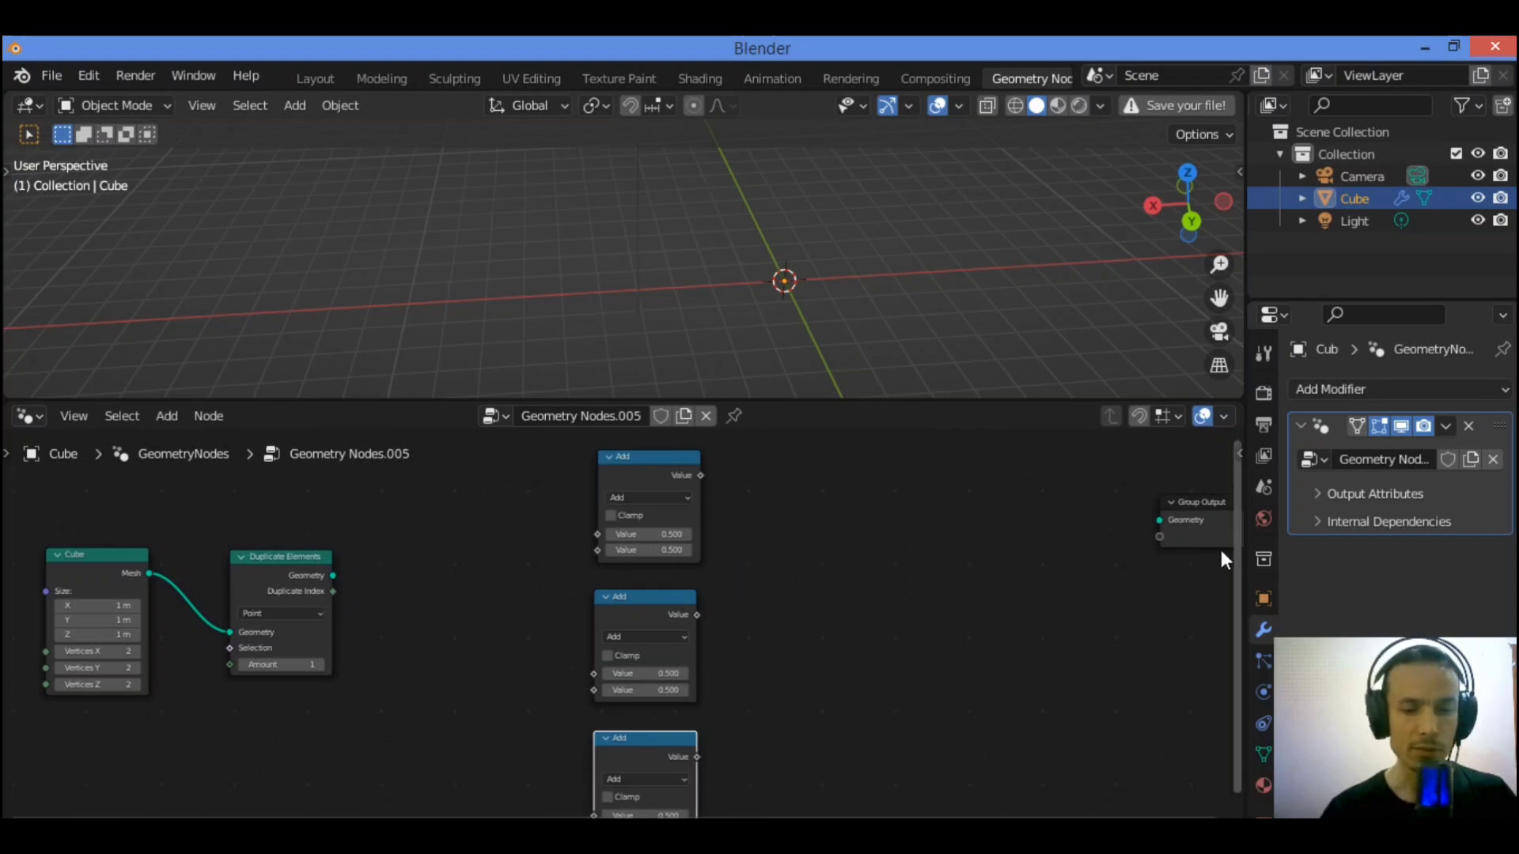
Step: Add a Set Position node directly before the Group Output node, shifting the Group Output slightly to make room
left_click_drag(1187, 510, 1197, 500)
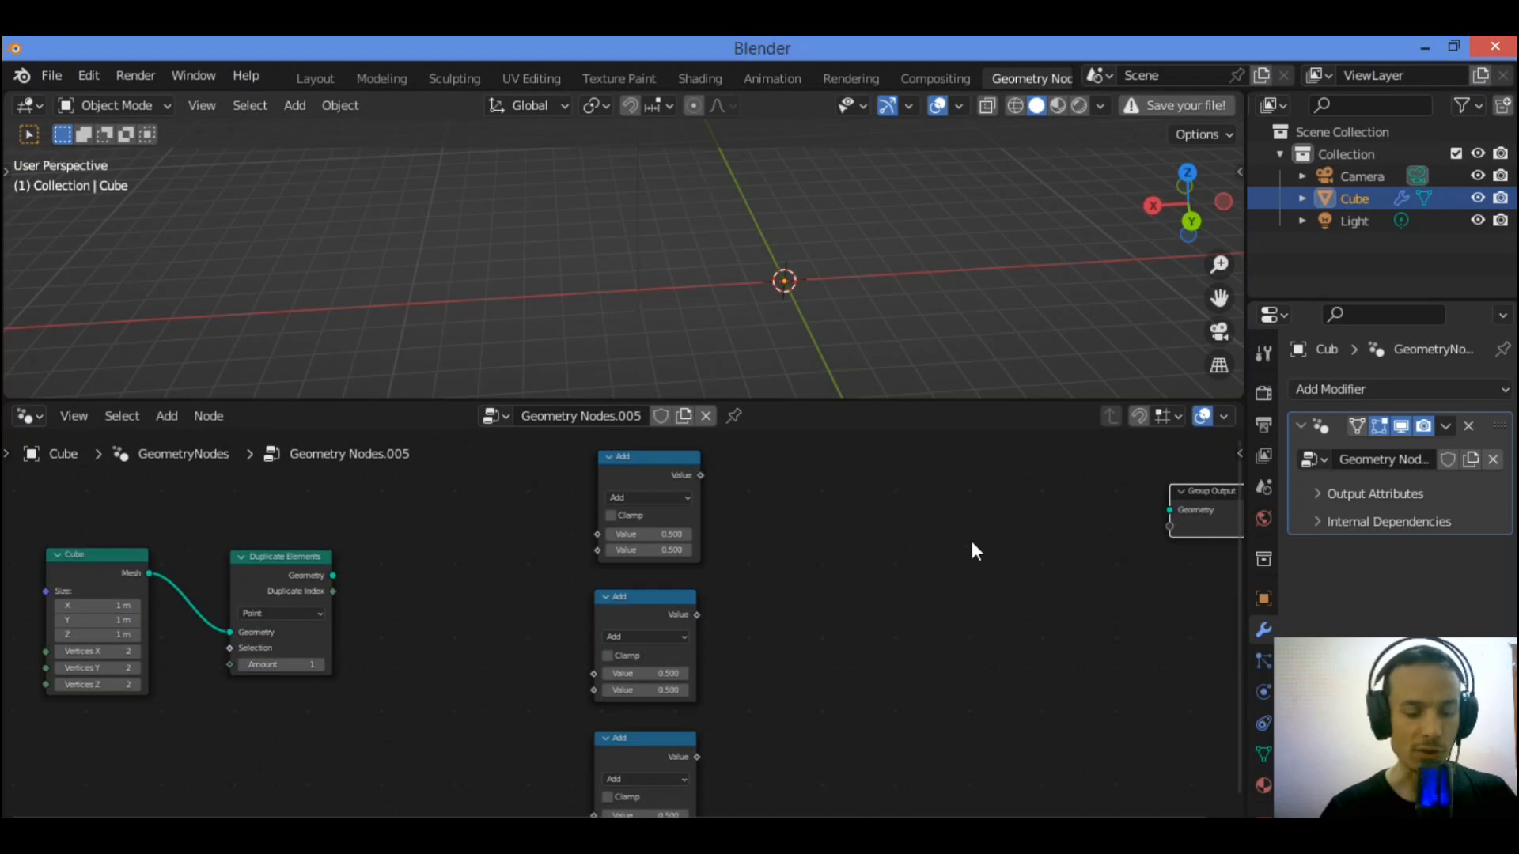
key("shift+a")
left_click(904, 363)
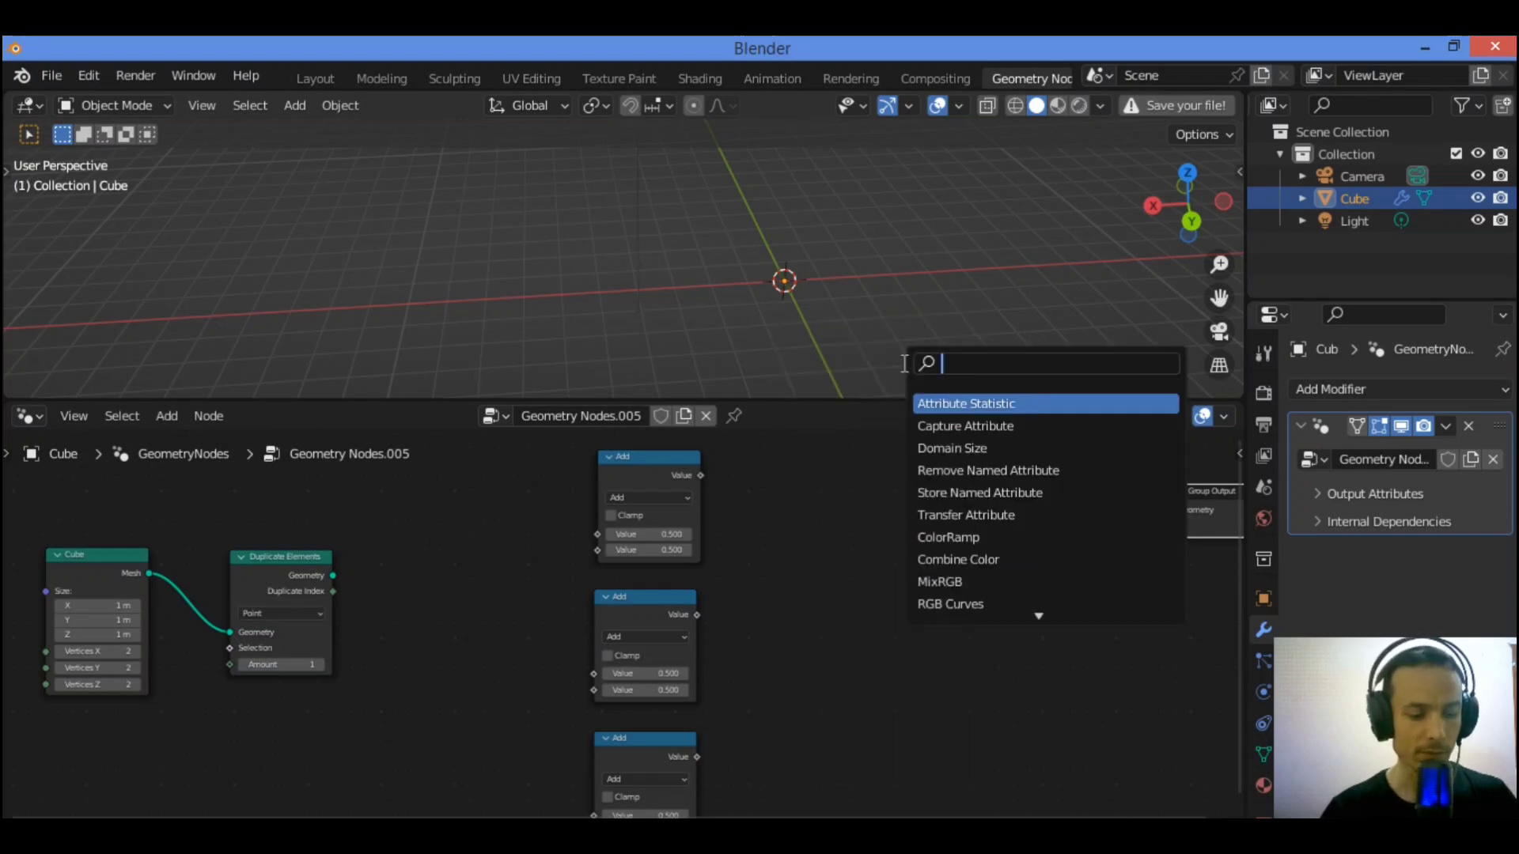
type("set")
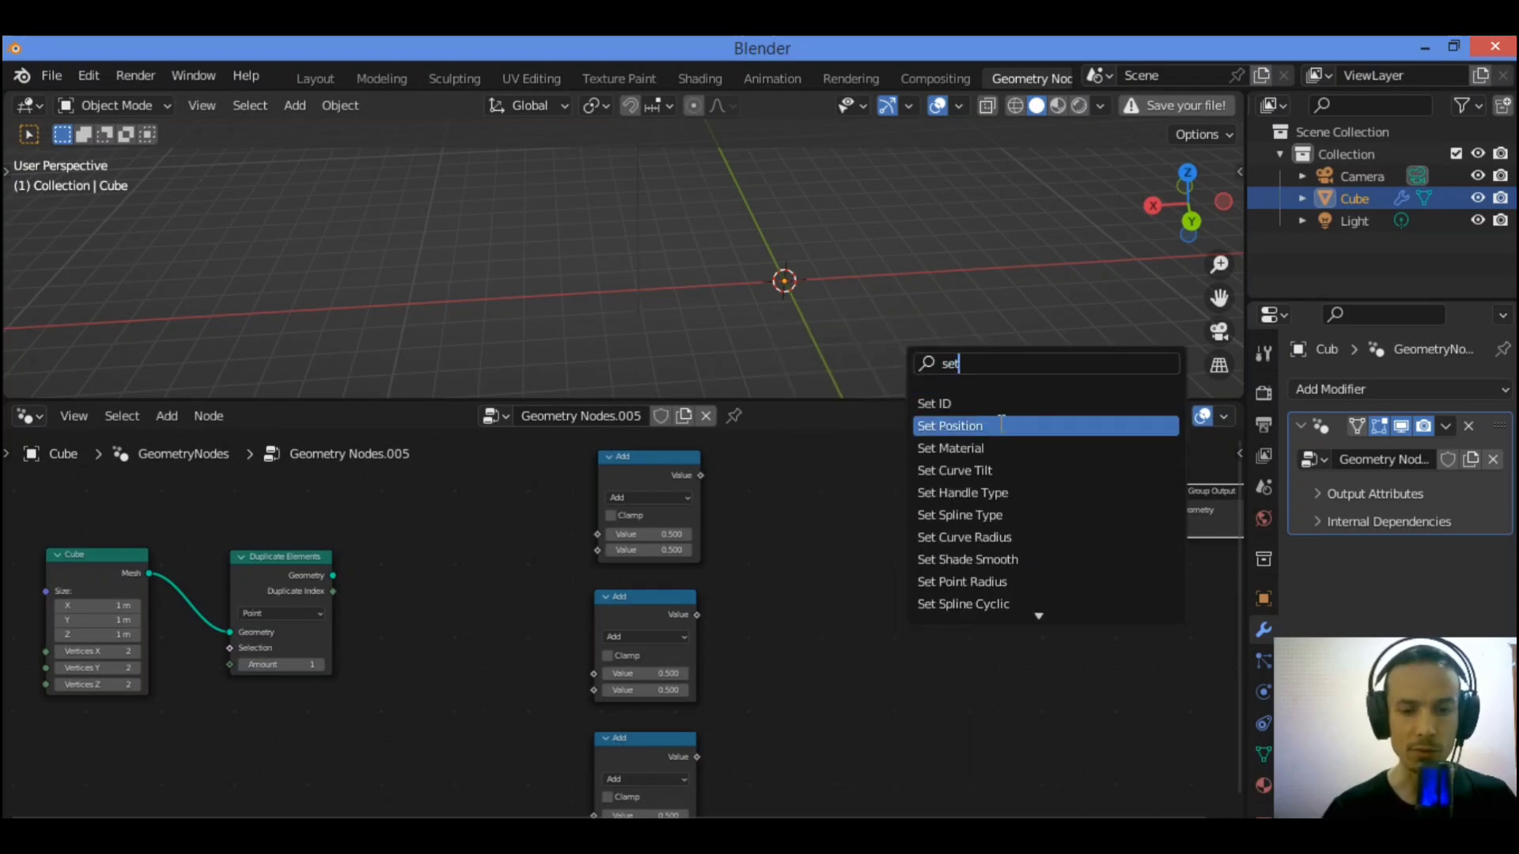
left_click(1002, 426)
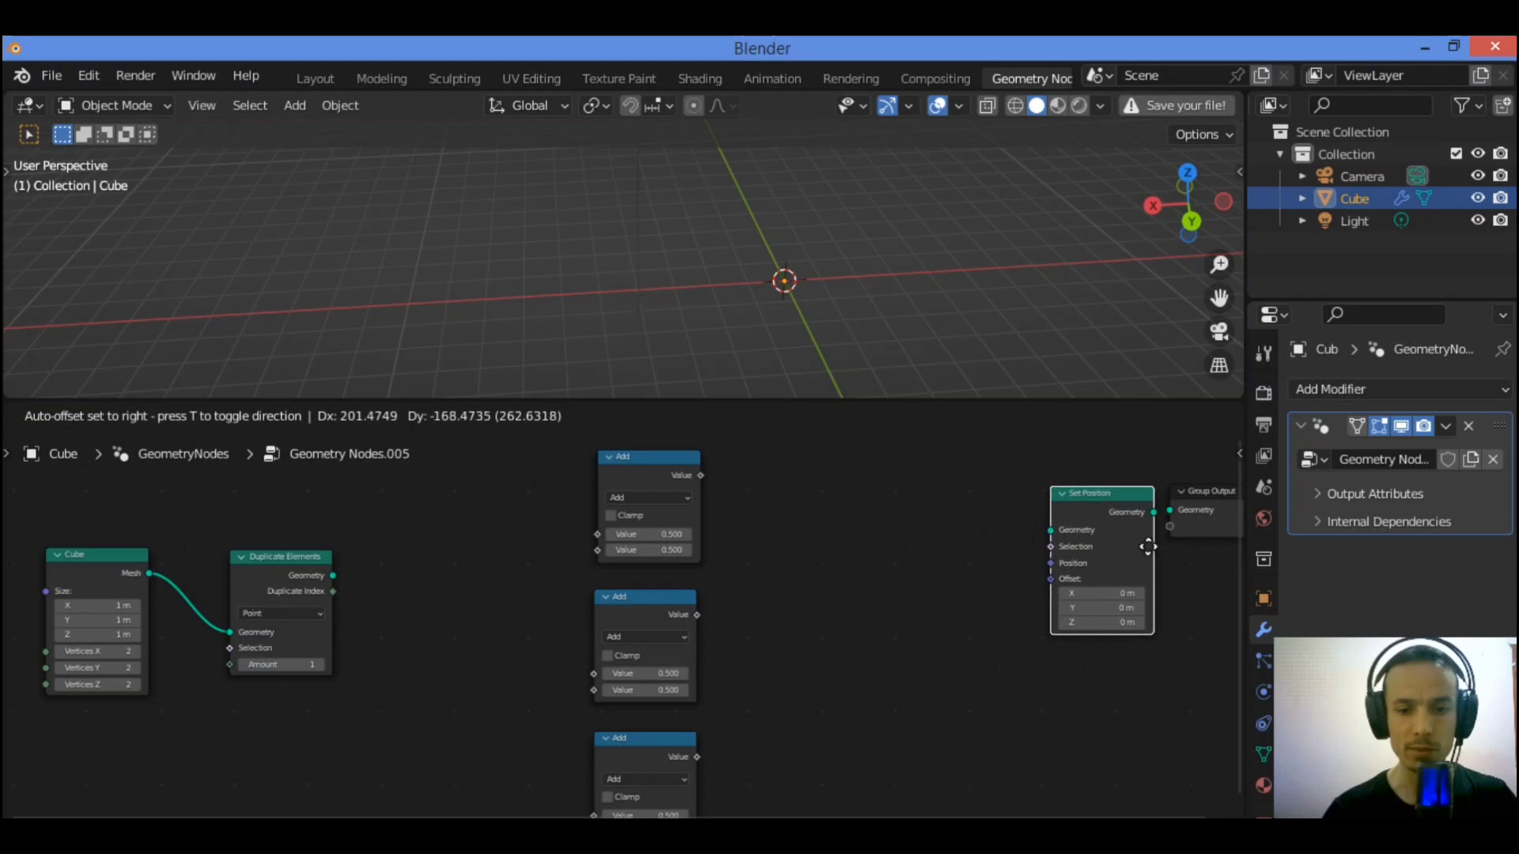
left_click(1147, 545)
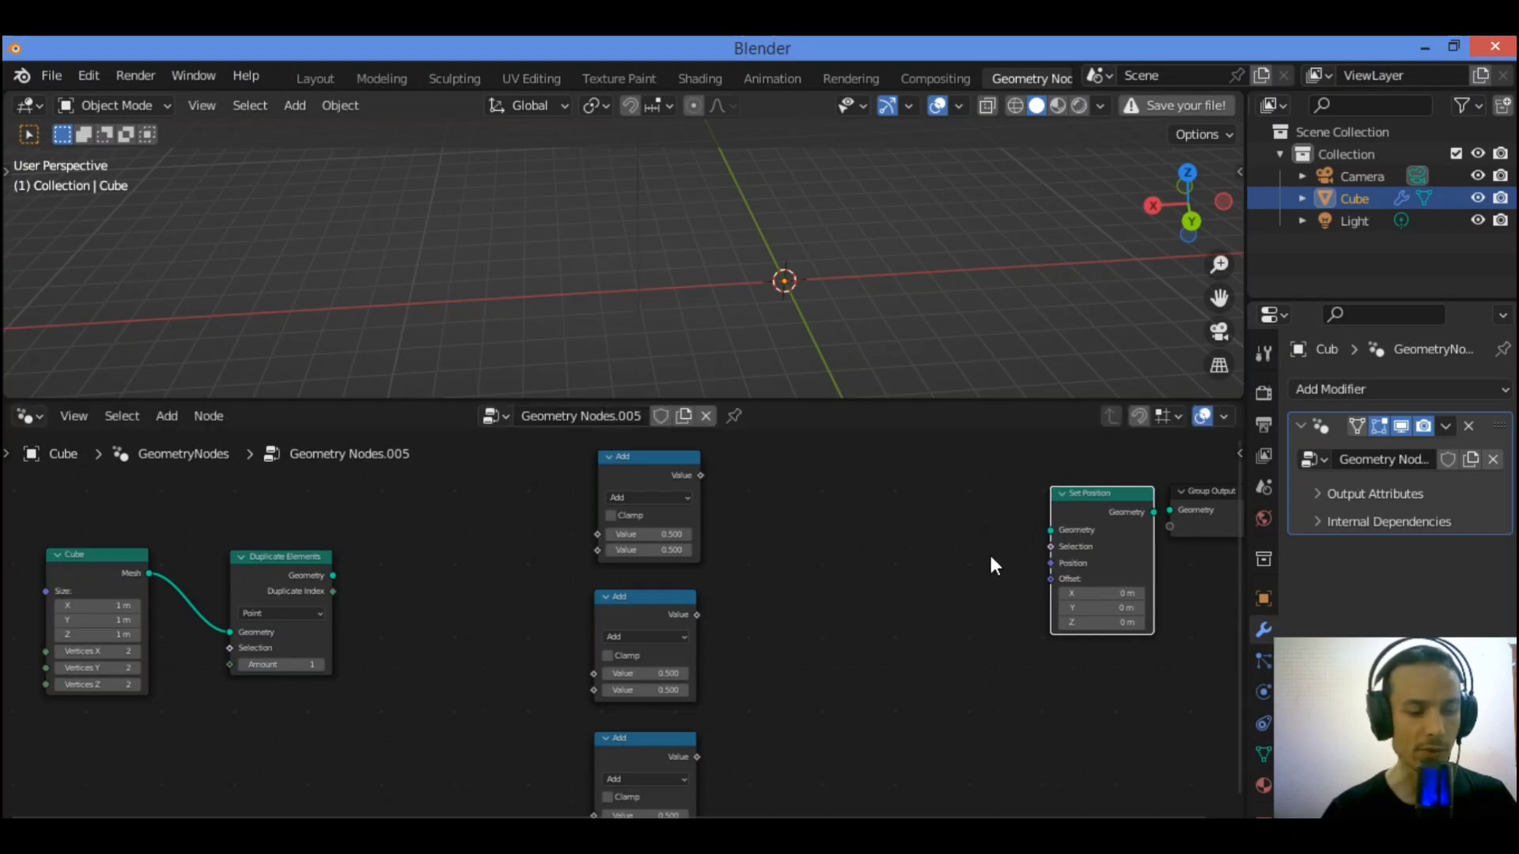
left_click(829, 623)
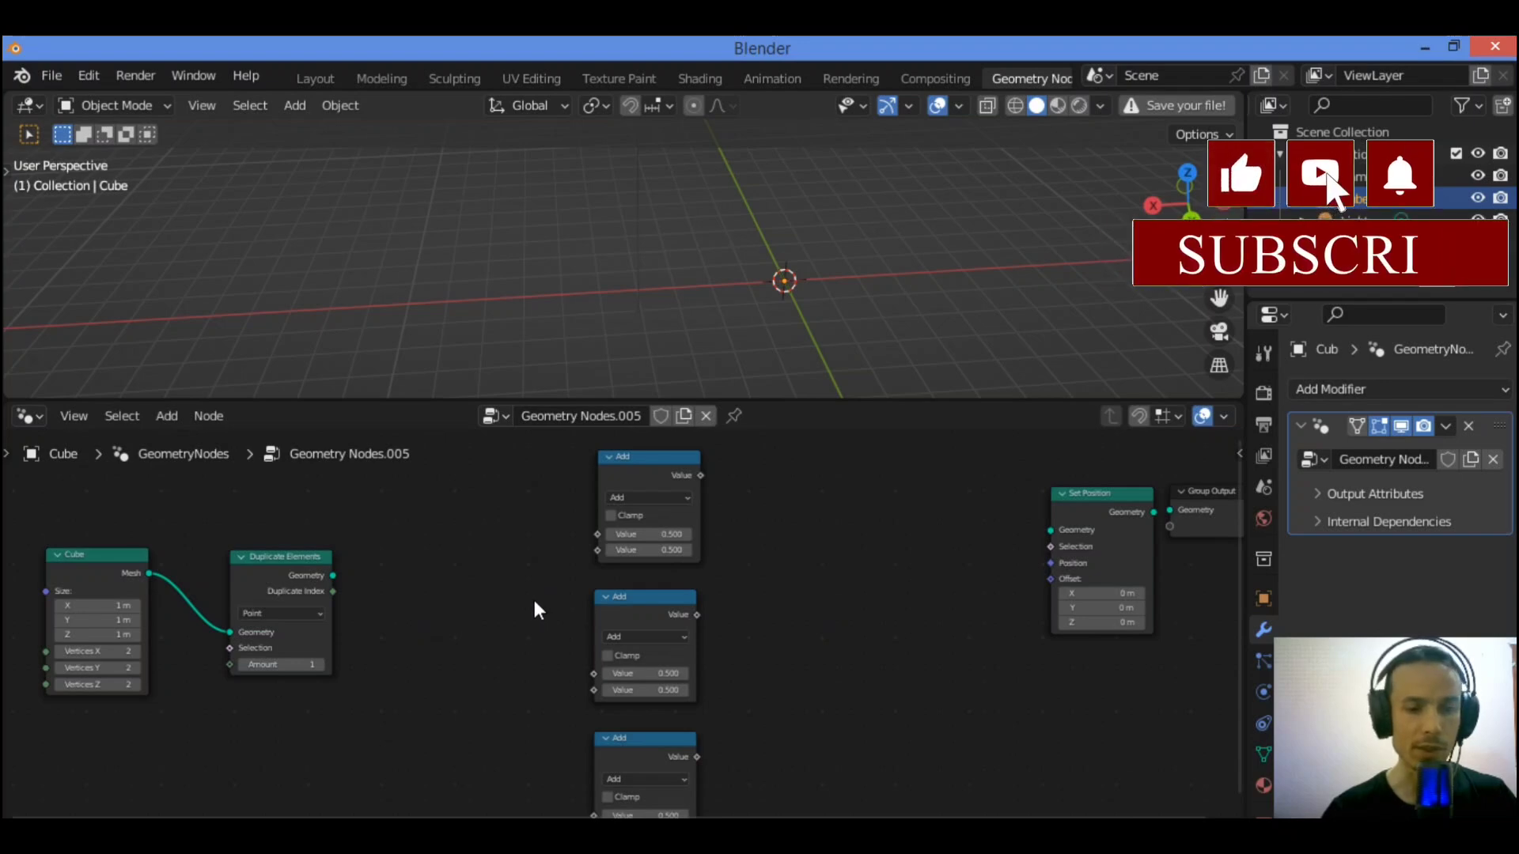
Step: Add a Combine XYZ node between the Math nodes and the Set Position node
key("shift+a")
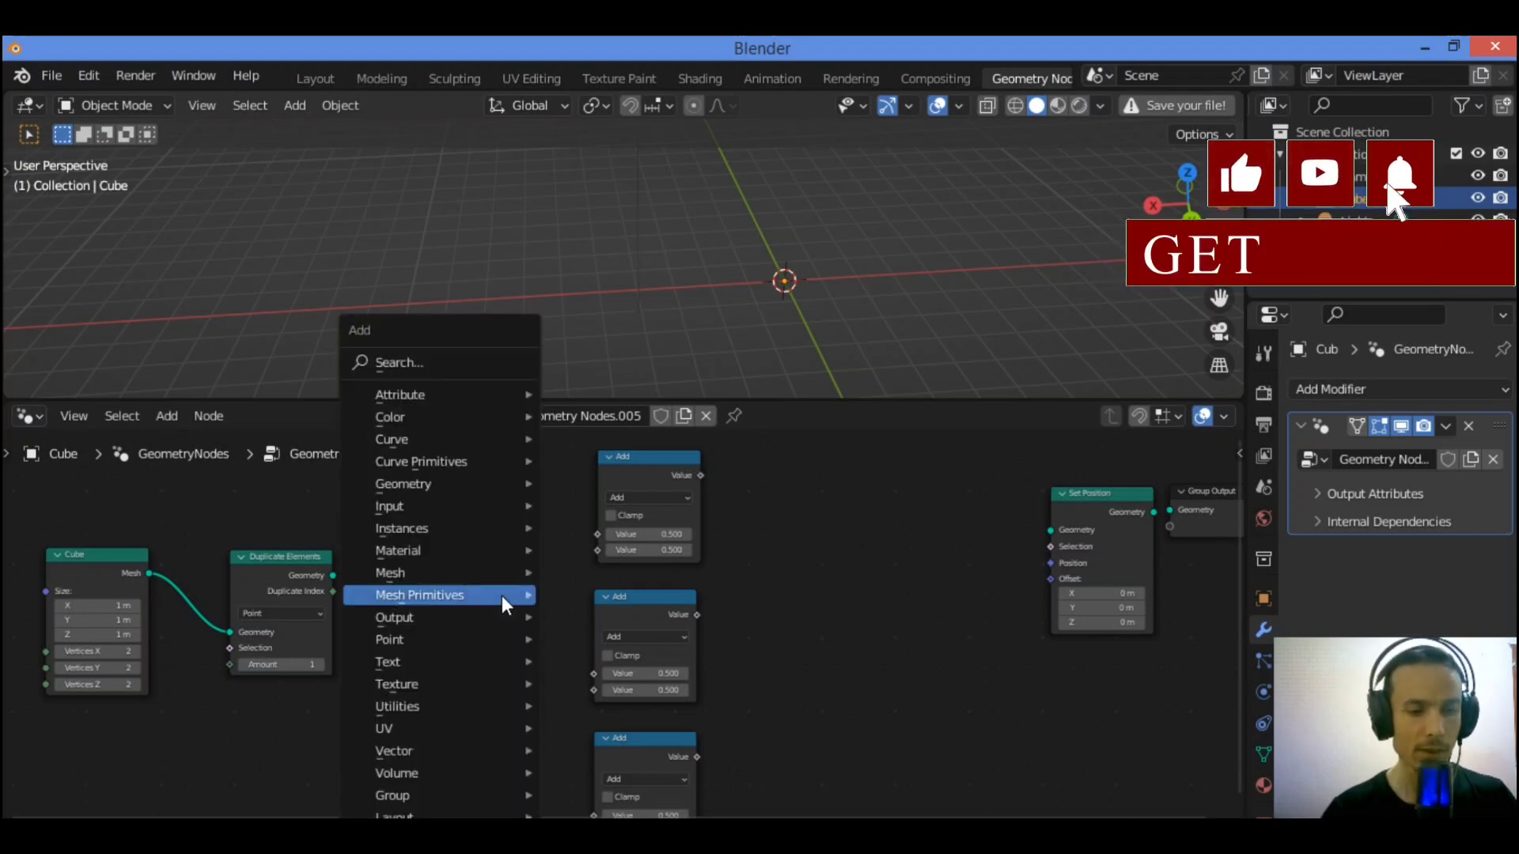
left_click(437, 369)
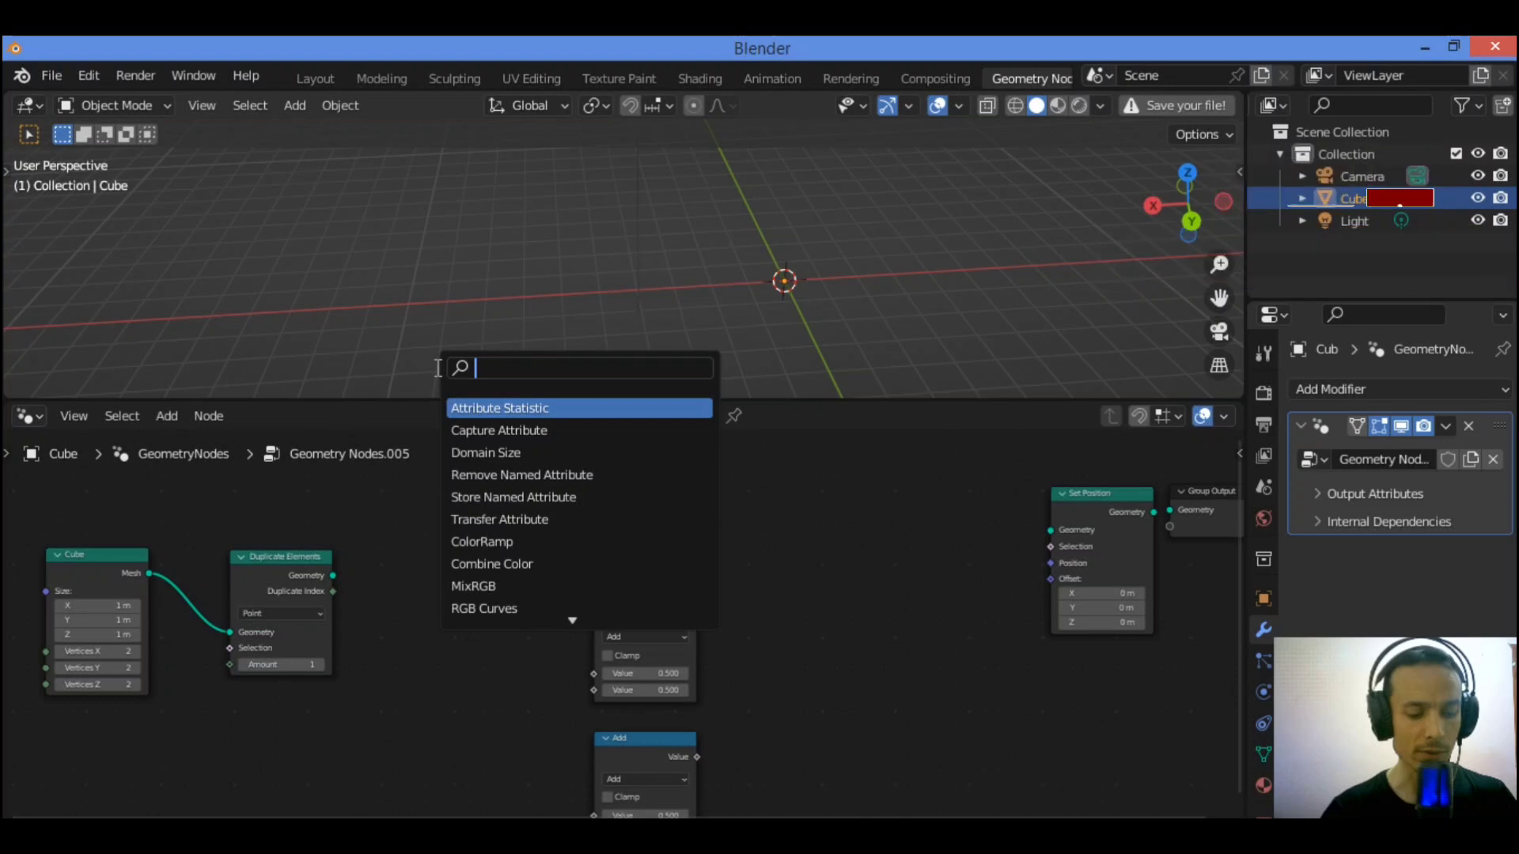
type("com")
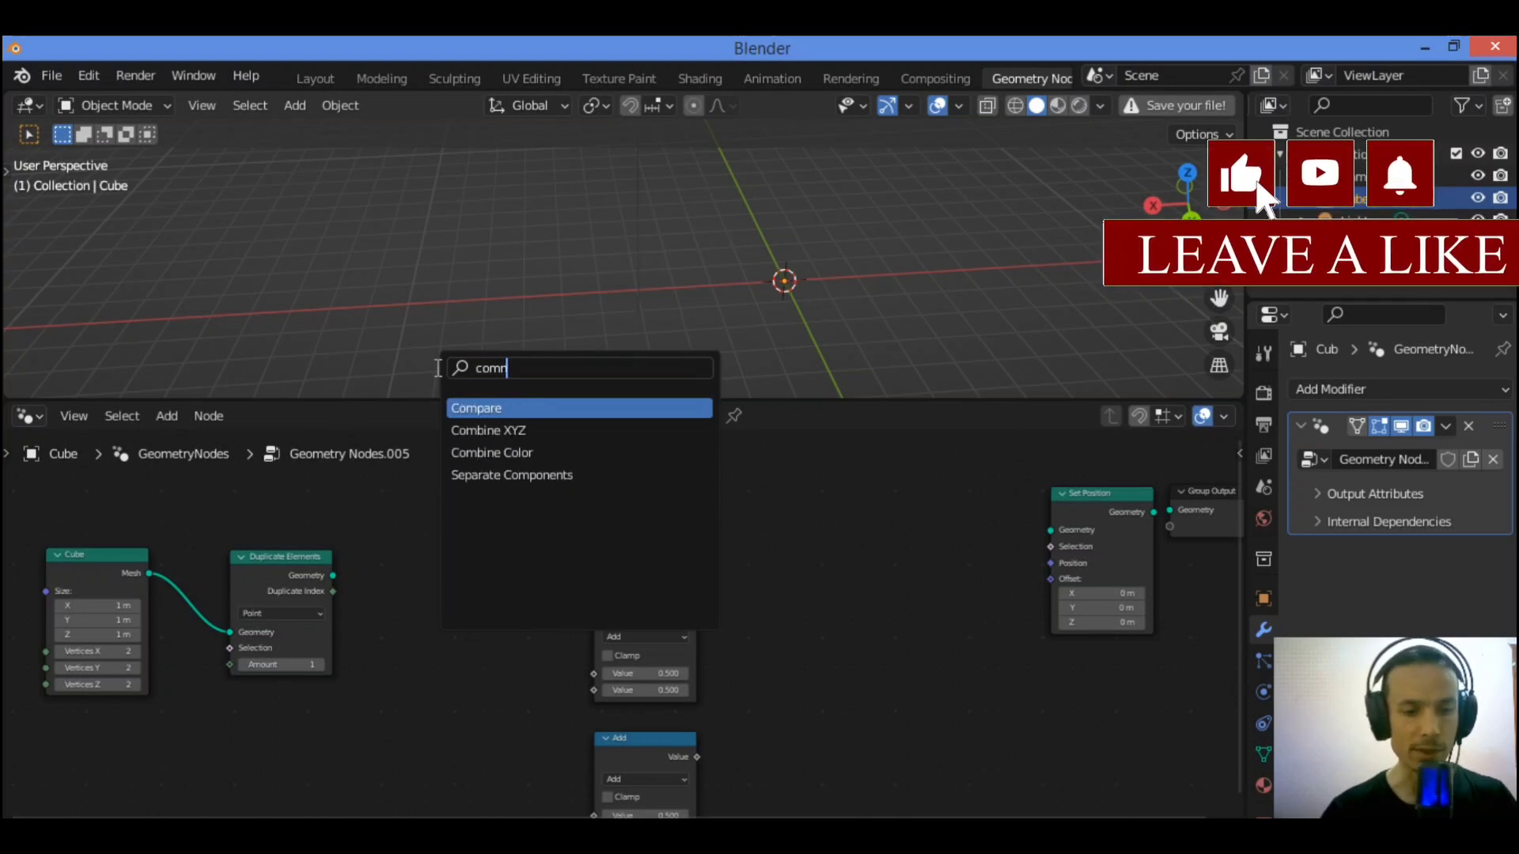
left_click(488, 430)
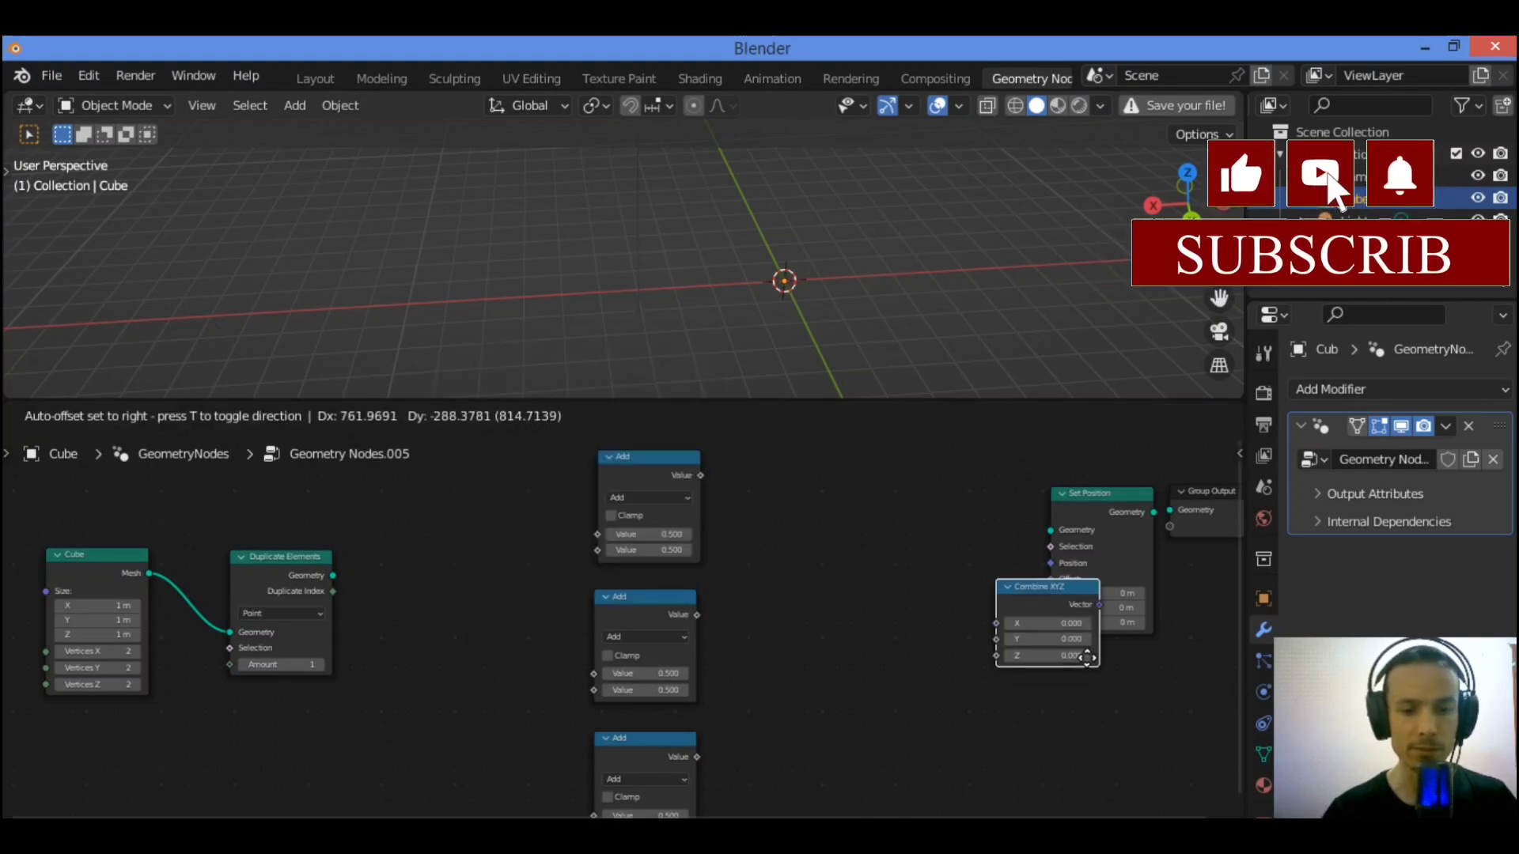
left_click(1001, 696)
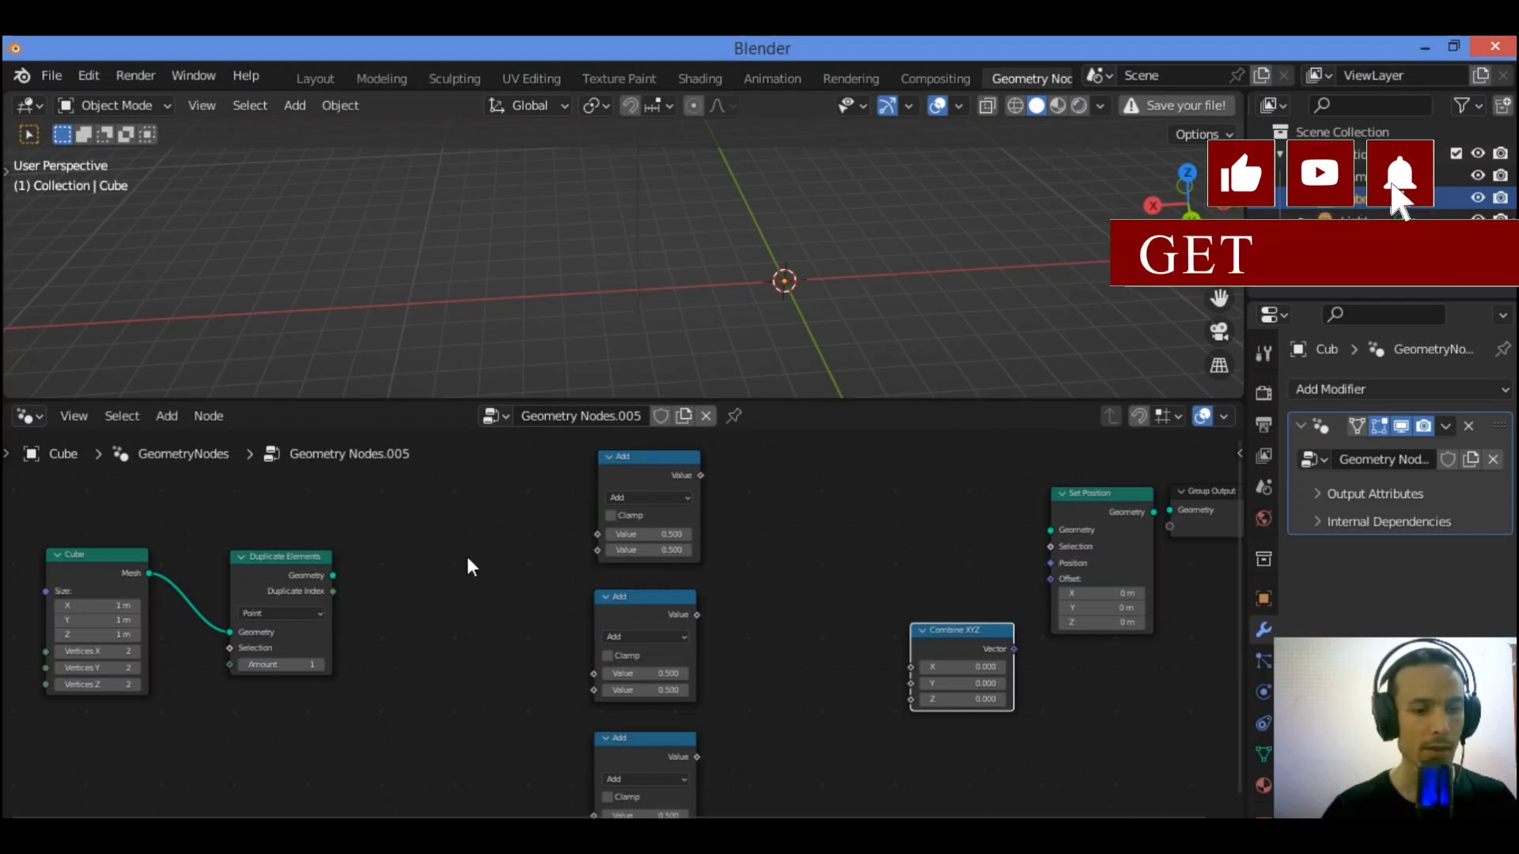
Step: Move the uppermost Math node down slightly and the Duplicate Elements node up, closer to the Math nodes
left_click_drag(672, 463, 669, 477)
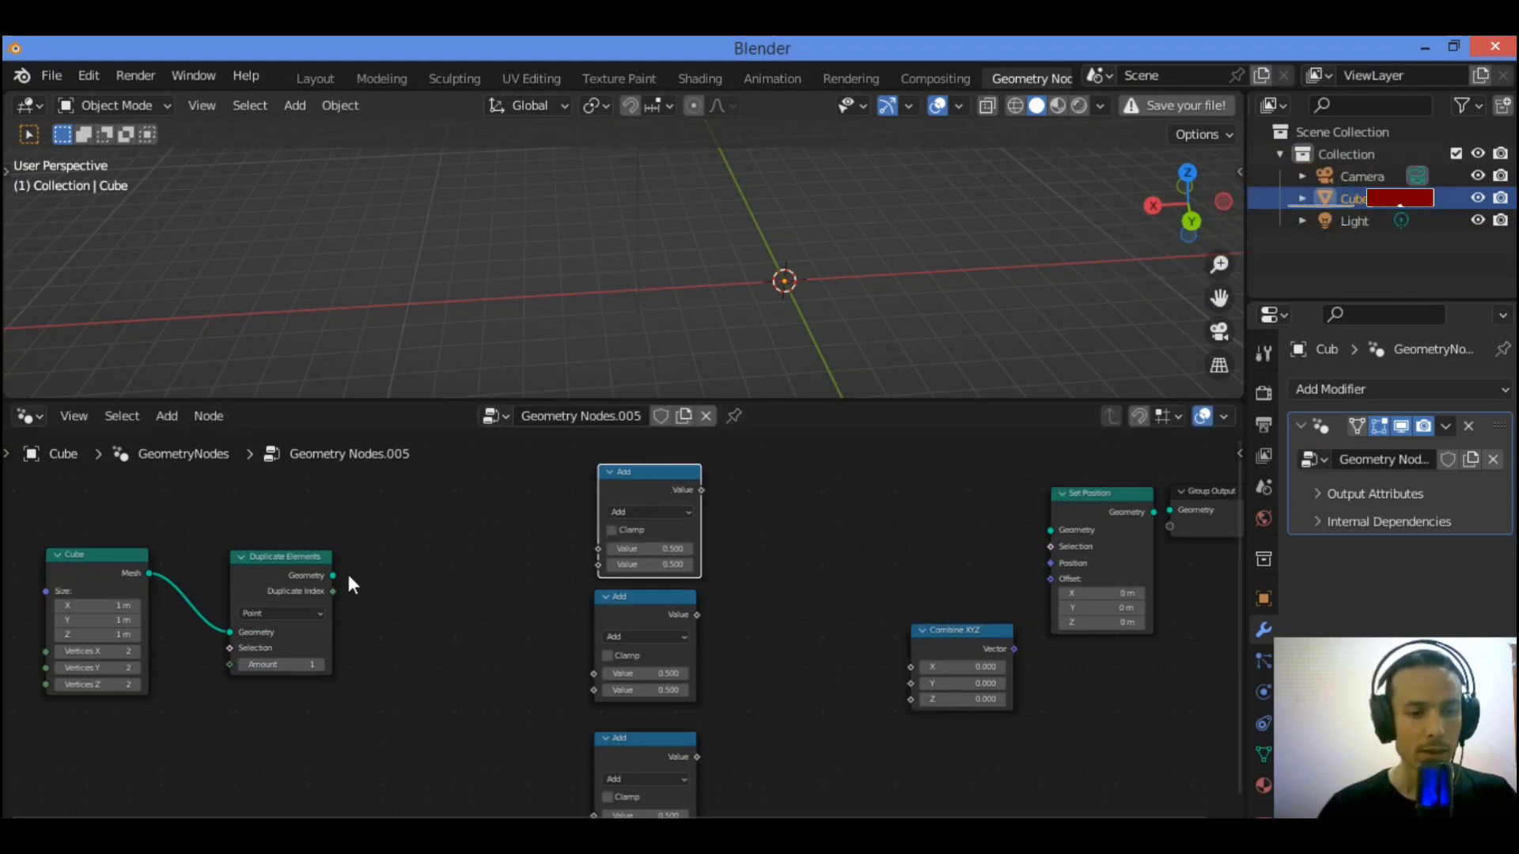
left_click_drag(315, 555, 362, 467)
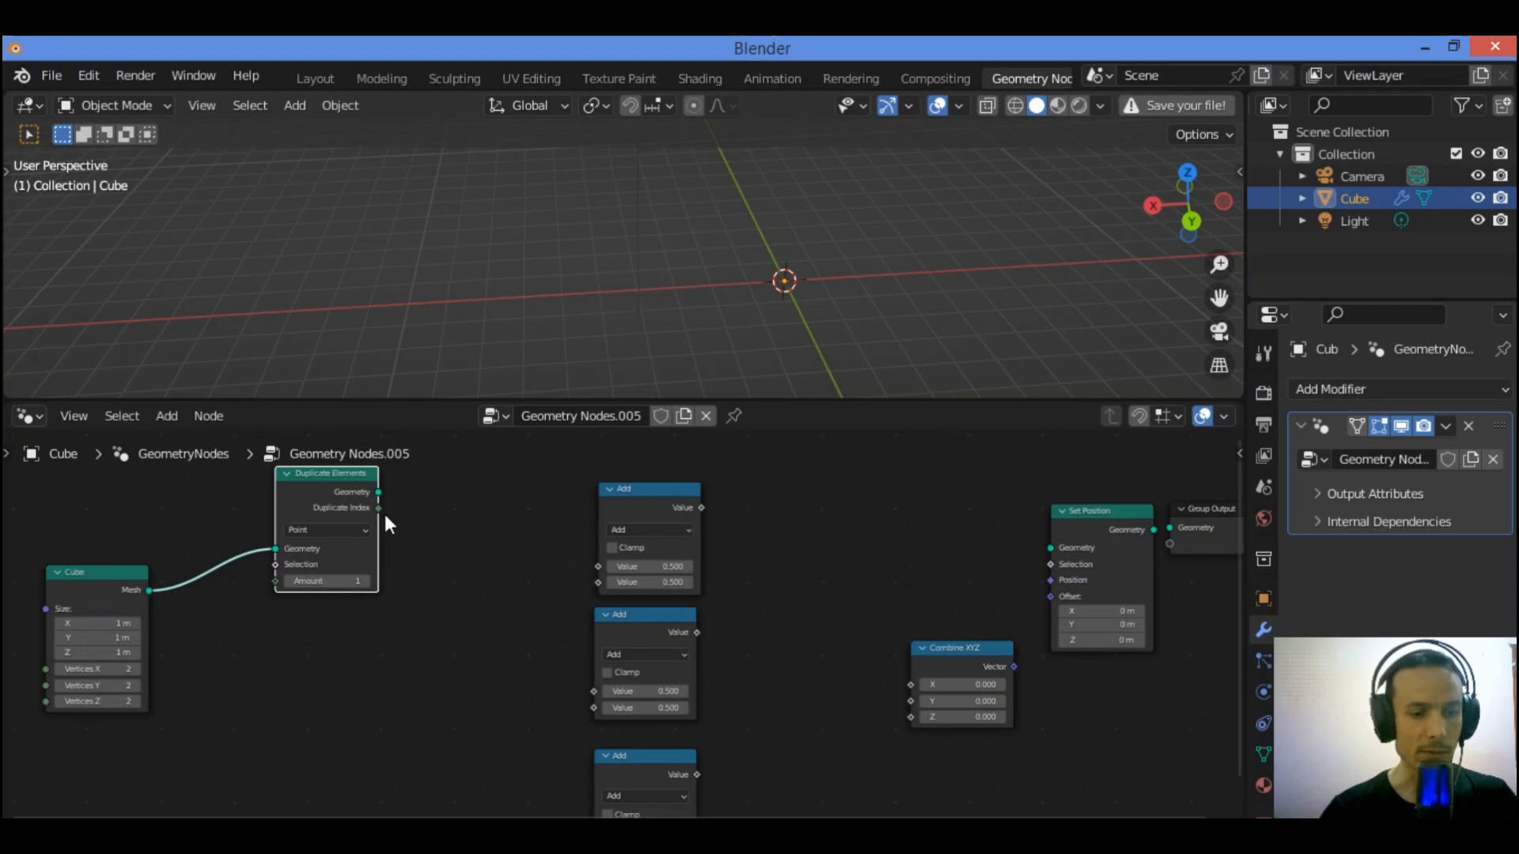
scroll(345, 522, "up", 1)
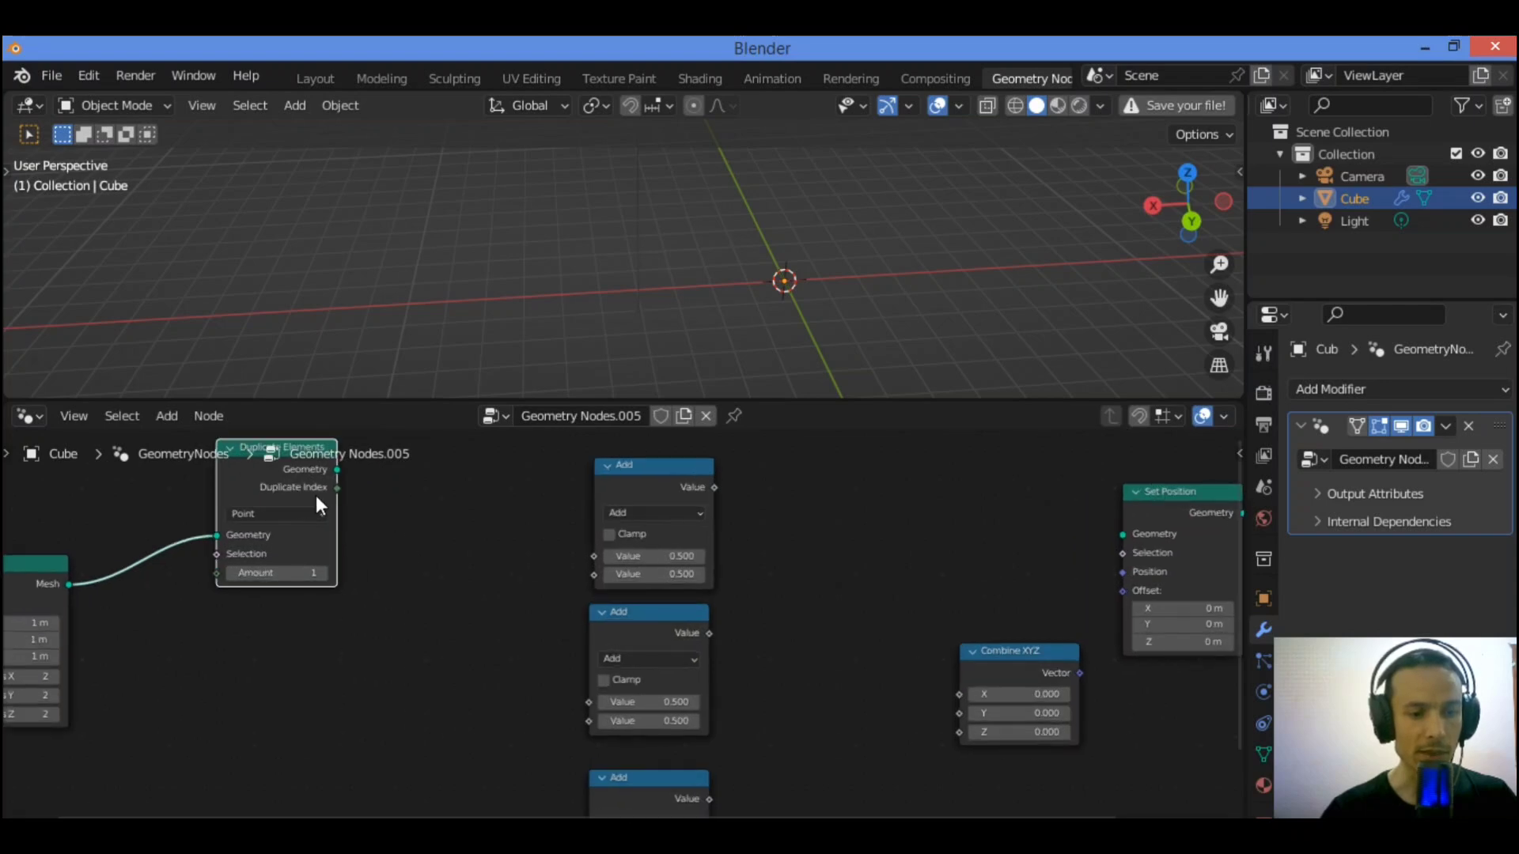
Step: Connect Duplicate Index to the first Value of the upper and lower Math nodes and the middle one's second Value, and Geometry to Set Position
left_click_drag(338, 487, 592, 553)
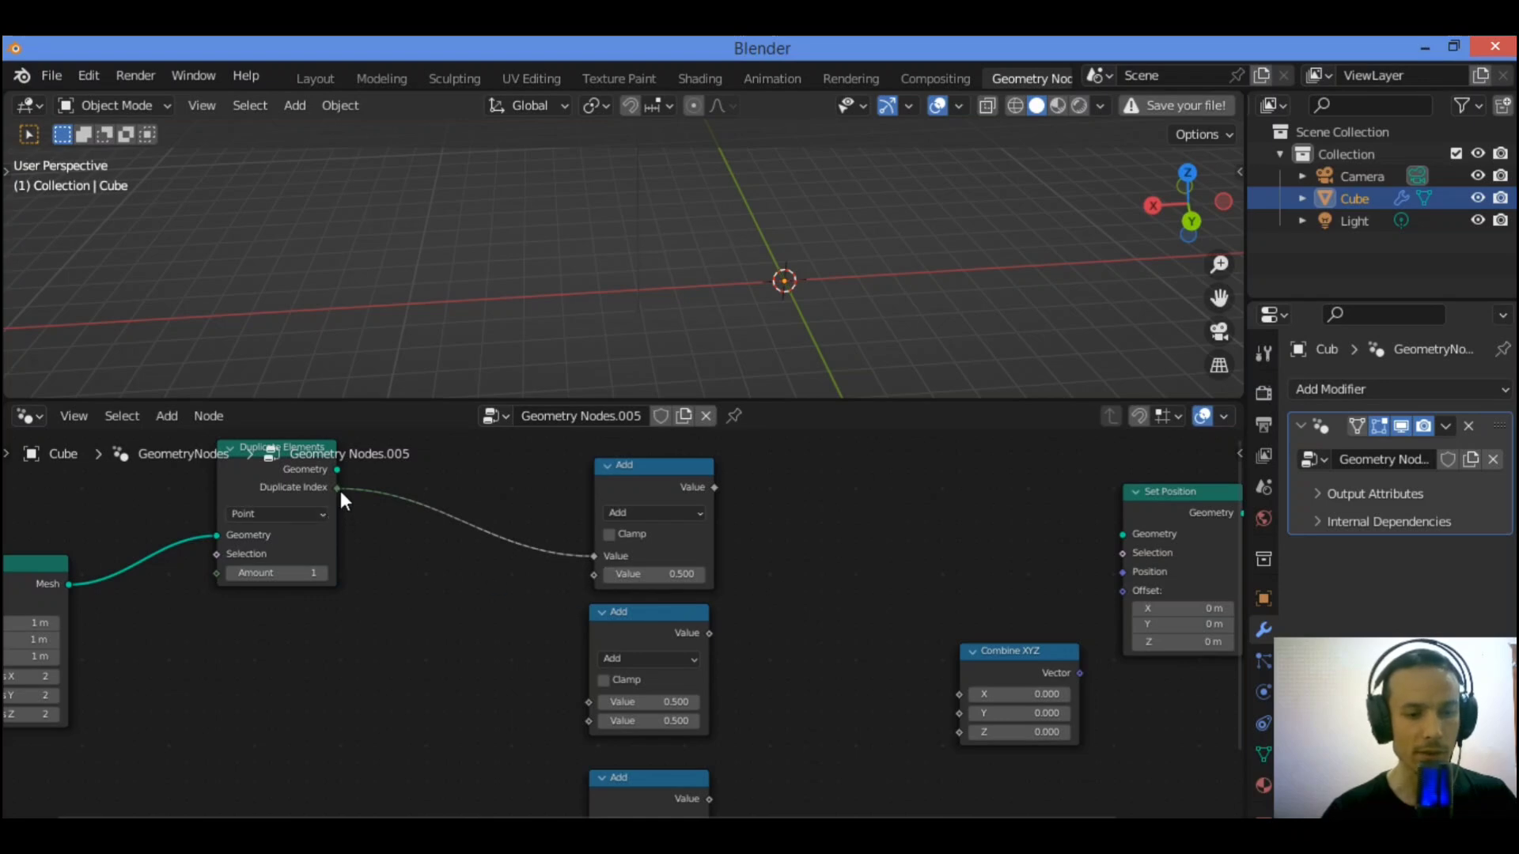
left_click_drag(339, 489, 595, 721)
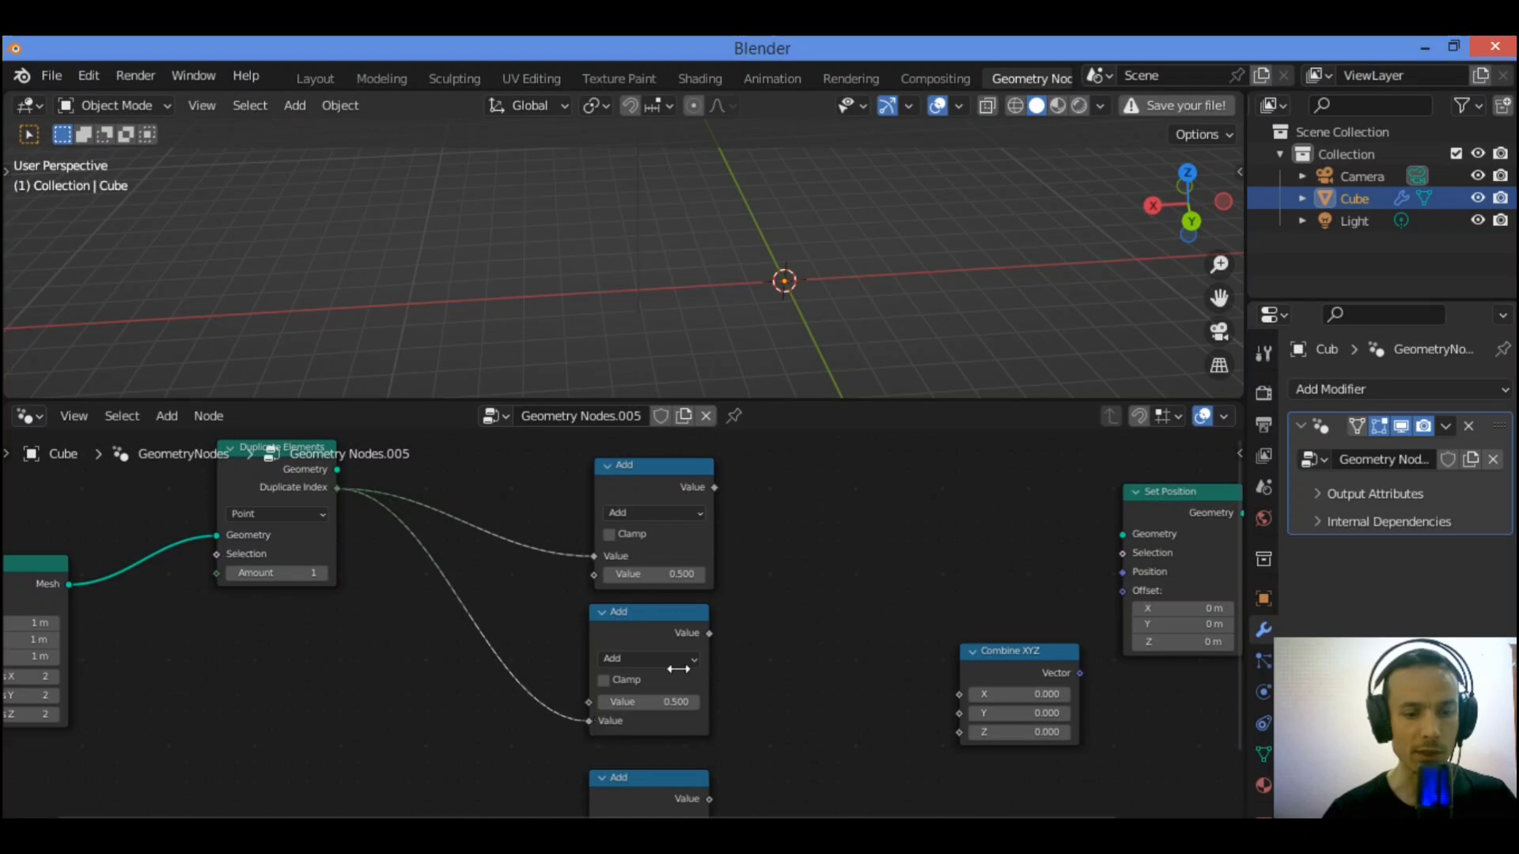
left_click_drag(1237, 516, 1042, 514)
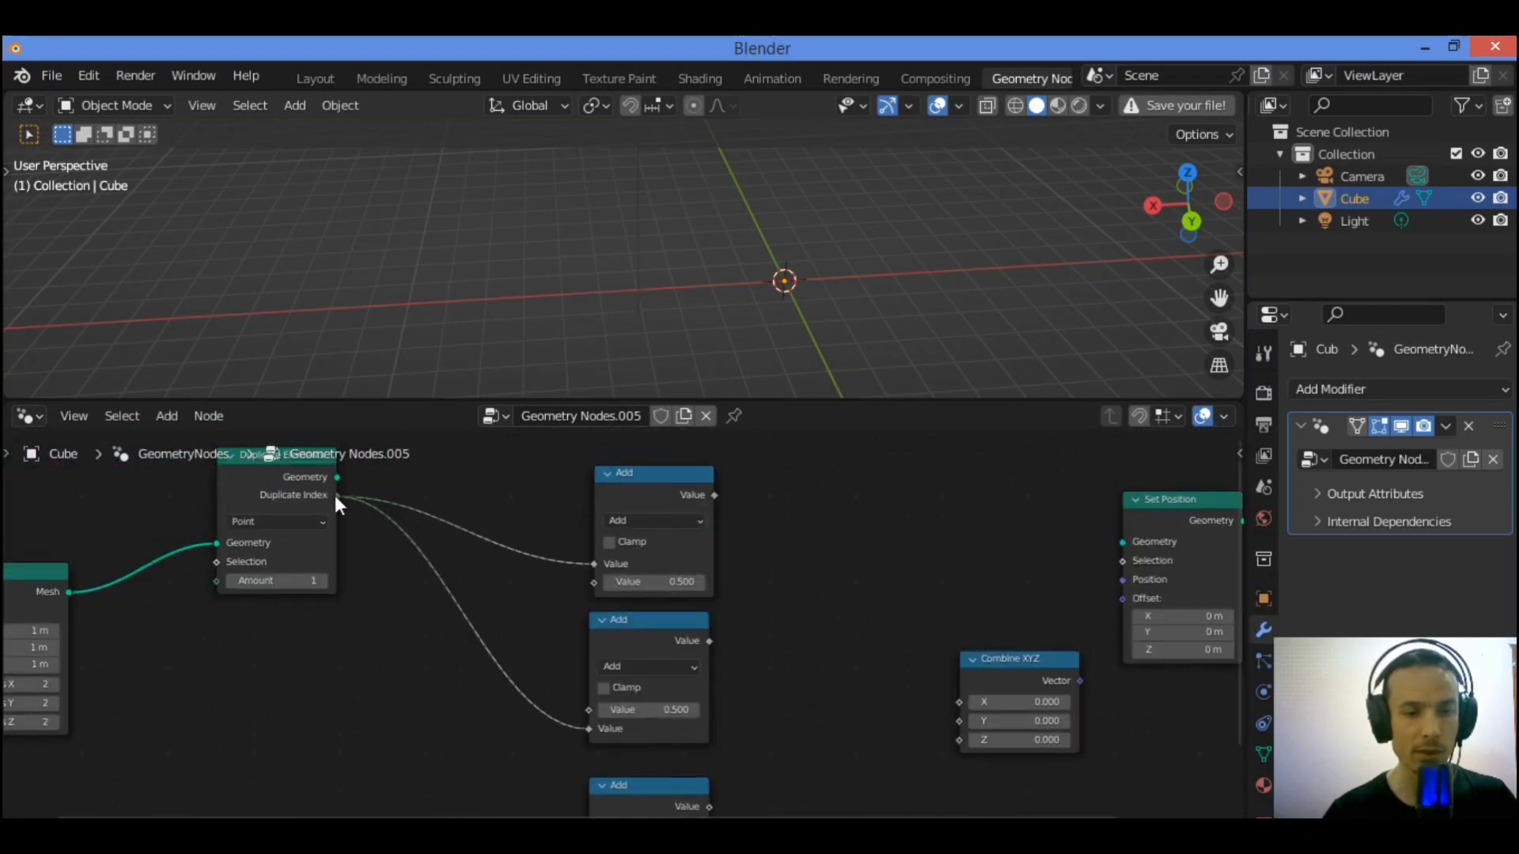
left_click_drag(334, 495, 583, 726)
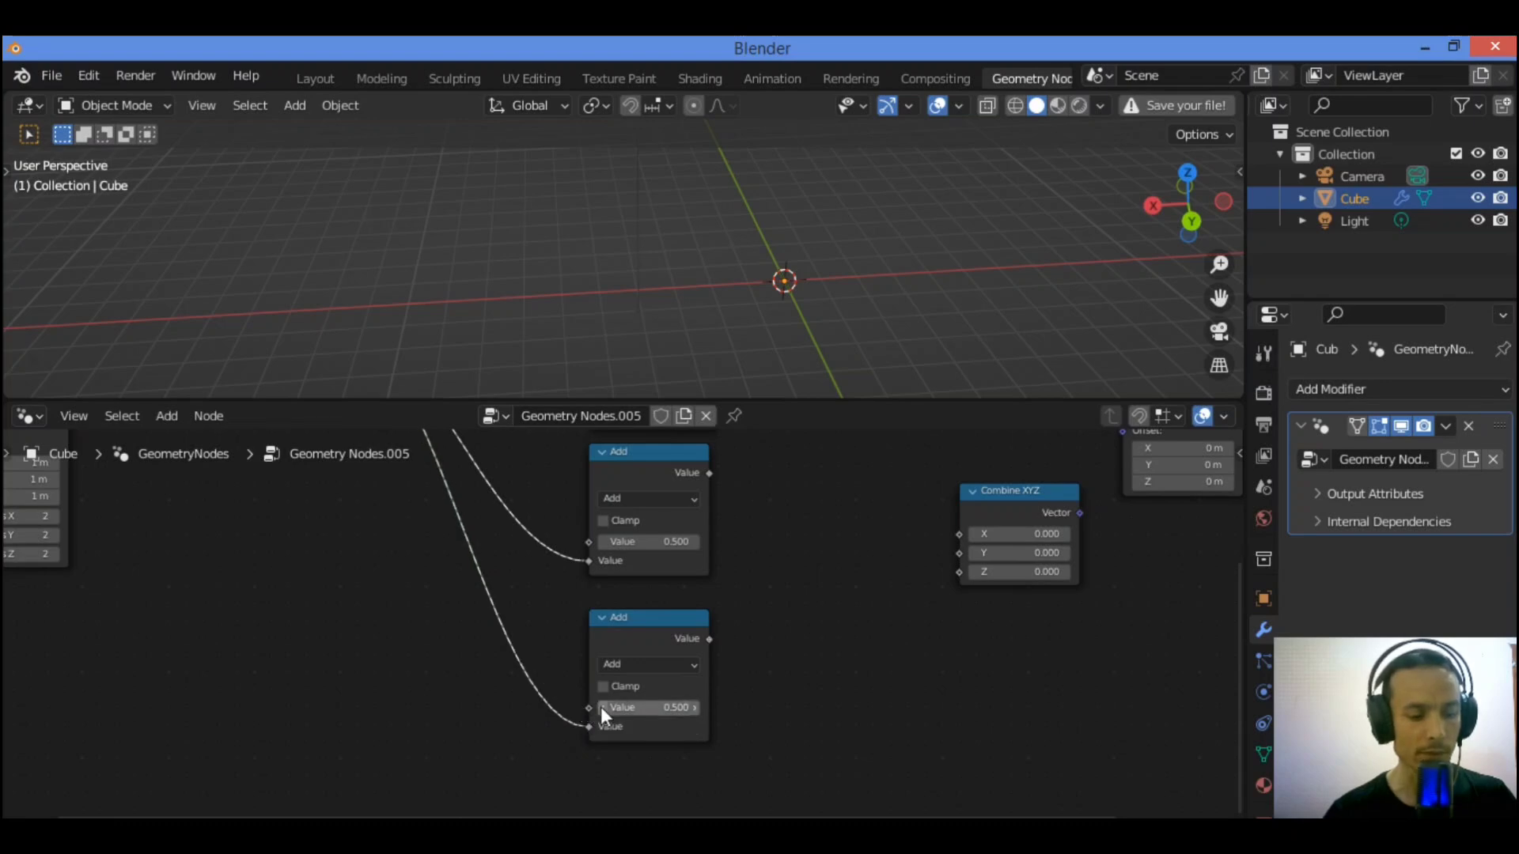
mouse_move(584, 724)
left_mouse_down()
mouse_move(567, 710)
mouse_move(587, 707)
left_mouse_up()
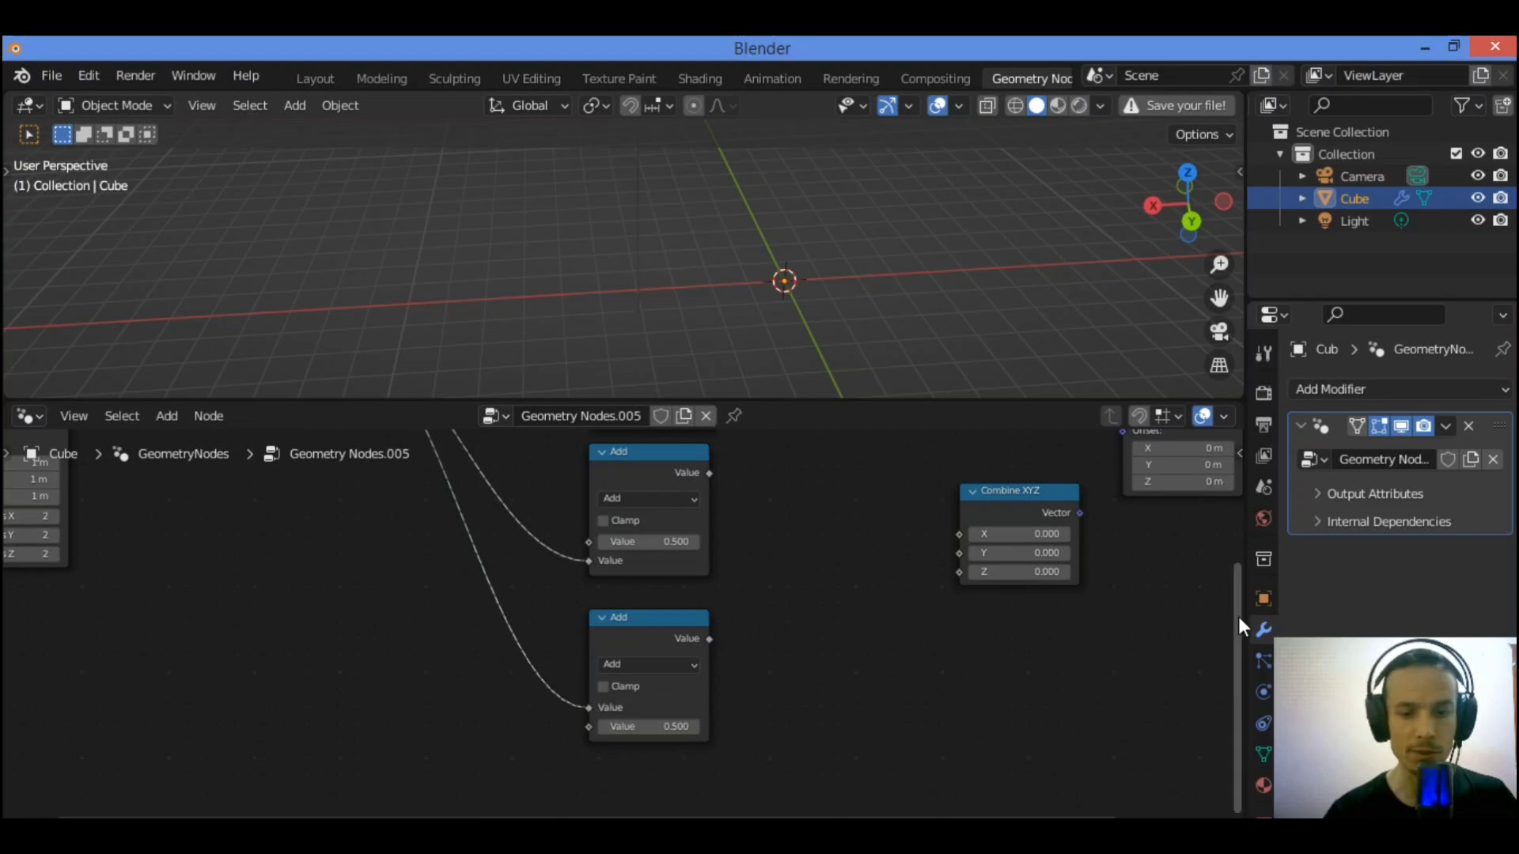
left_click_drag(1237, 616, 1240, 419)
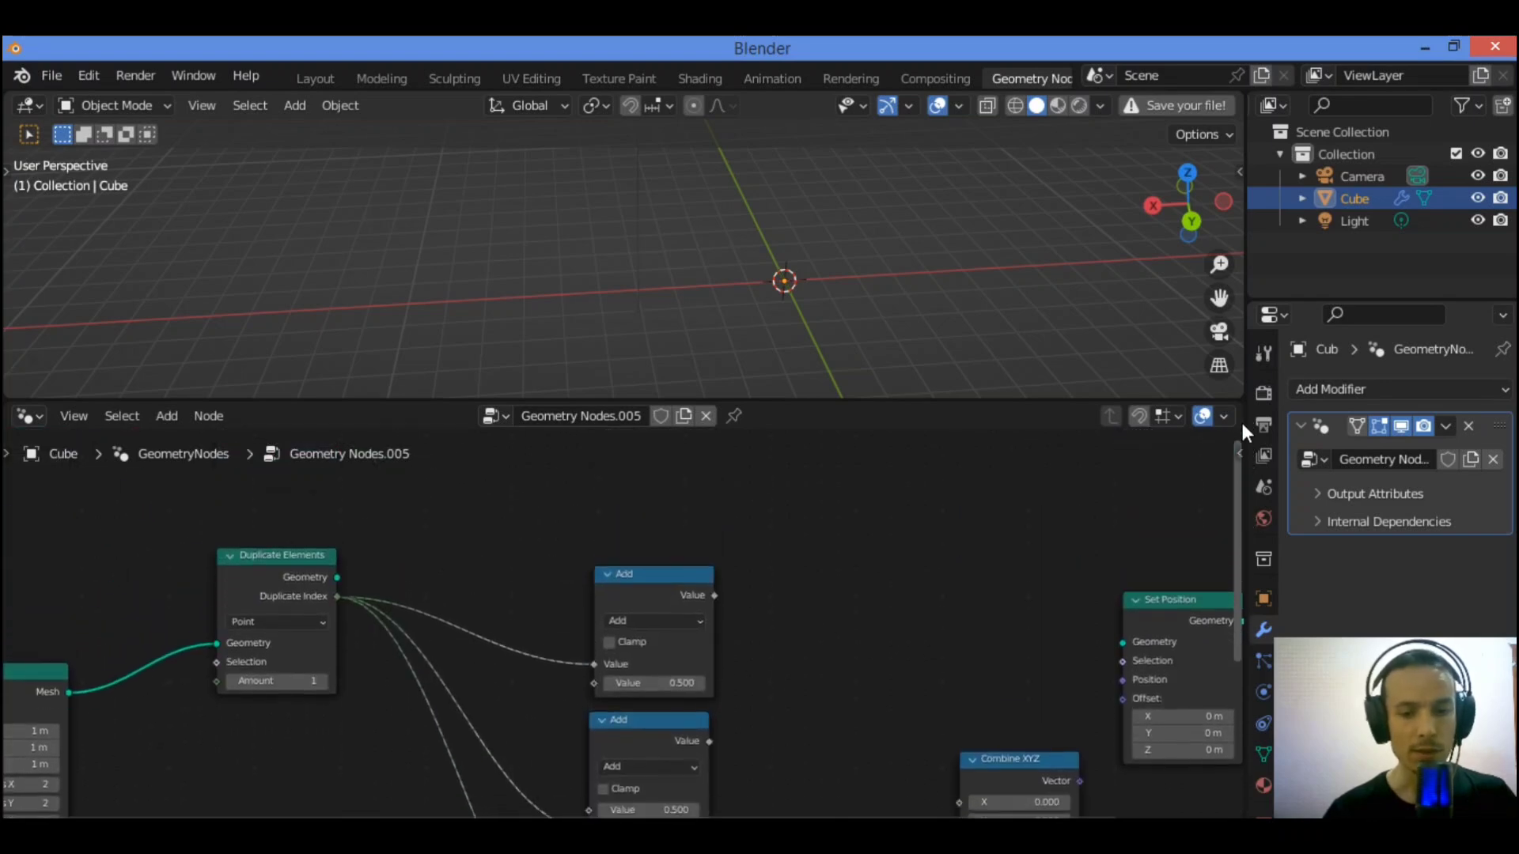
left_click_drag(355, 568, 1121, 642)
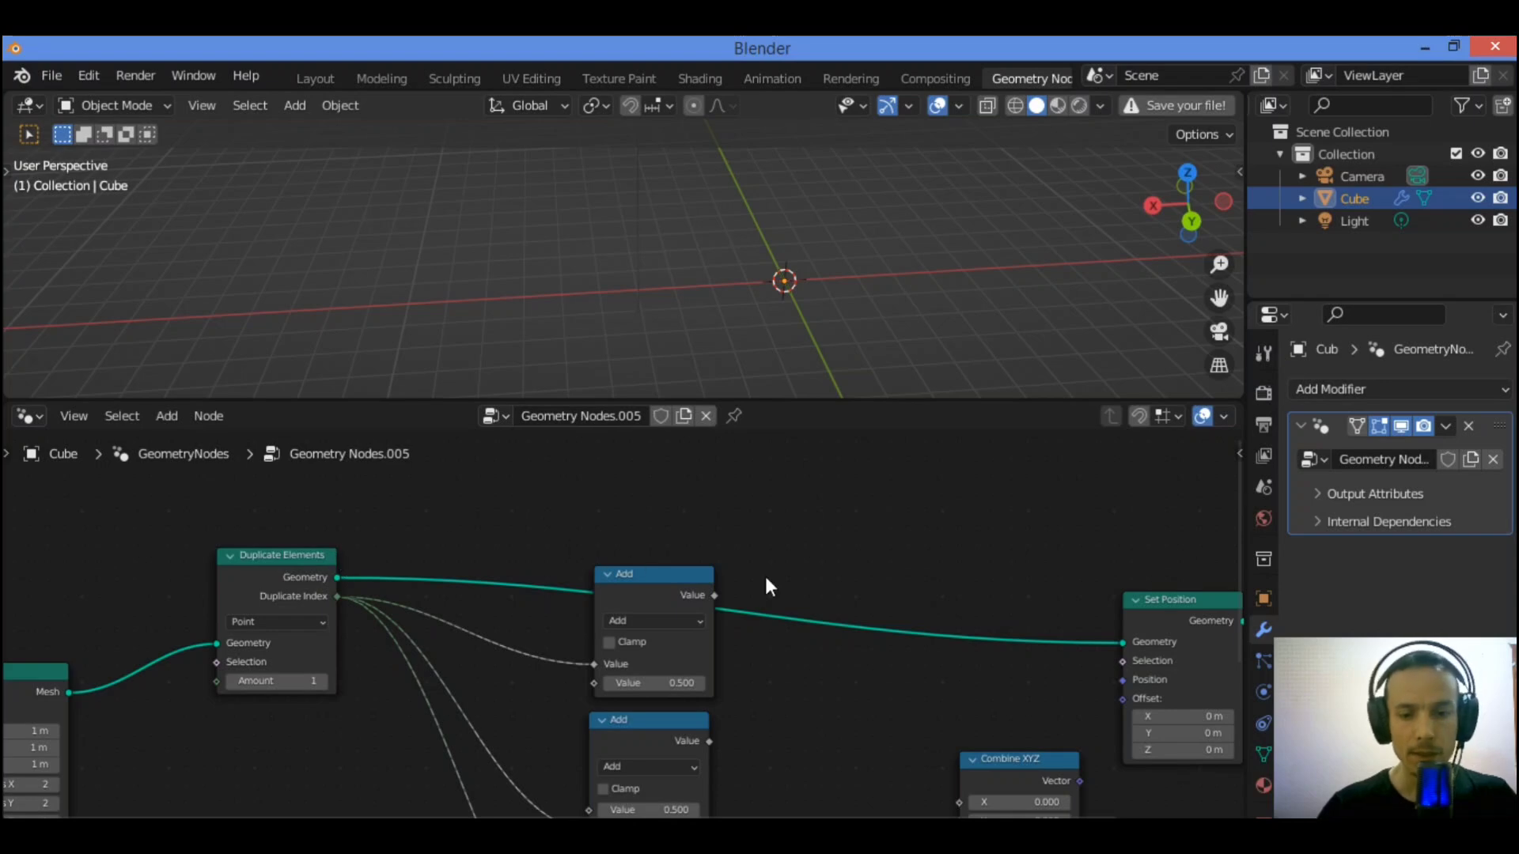
Step: Connect the Value outputs of the upper, middle and lower Math nodes to the X, Y and Z inputs of Combine XYZ
left_click_drag(1237, 500, 1237, 664)
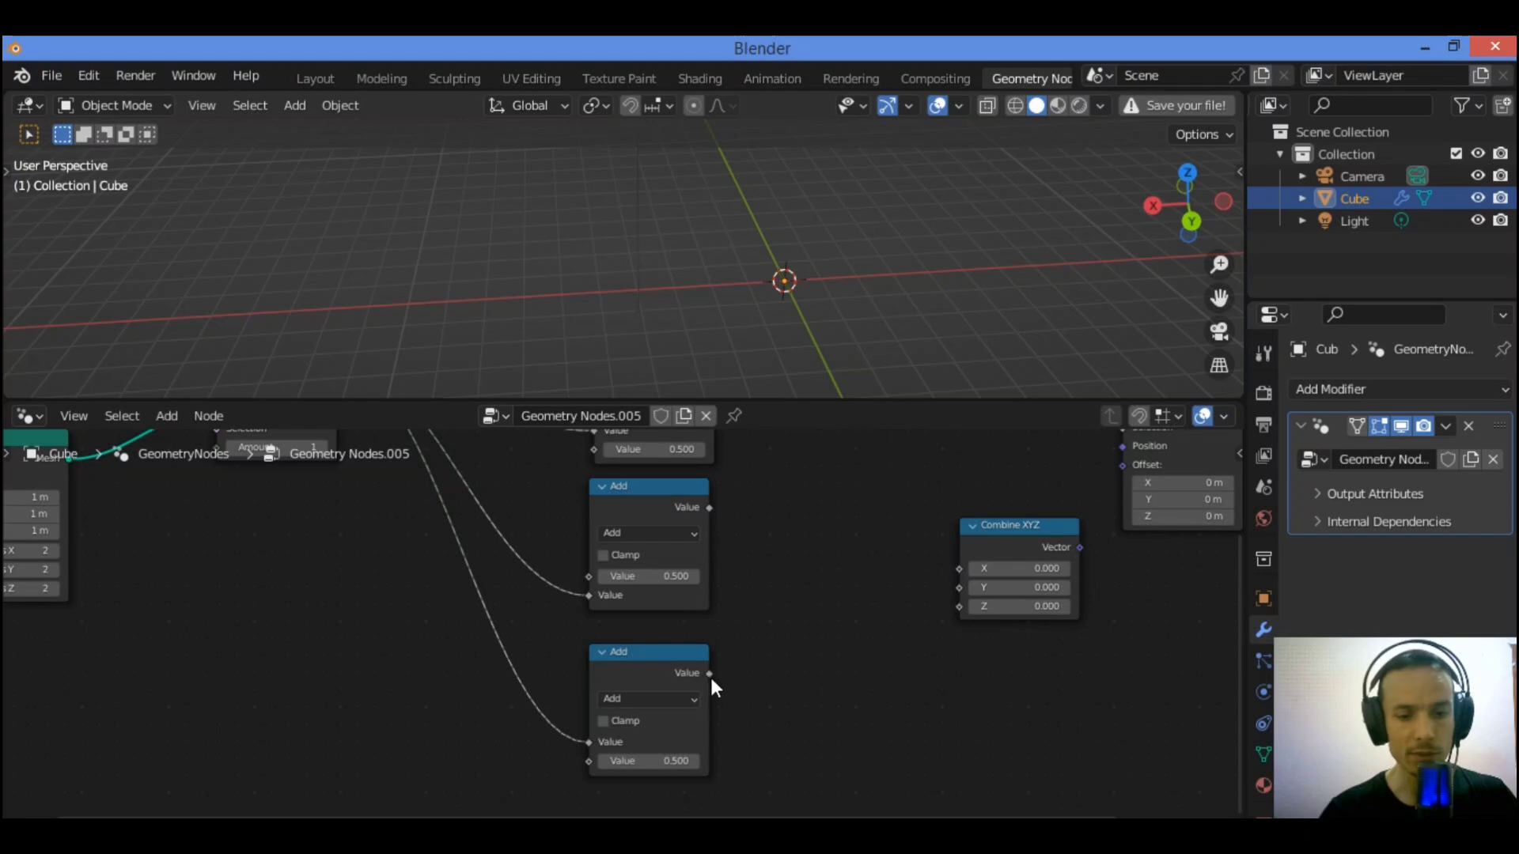
left_click_drag(709, 673, 959, 607)
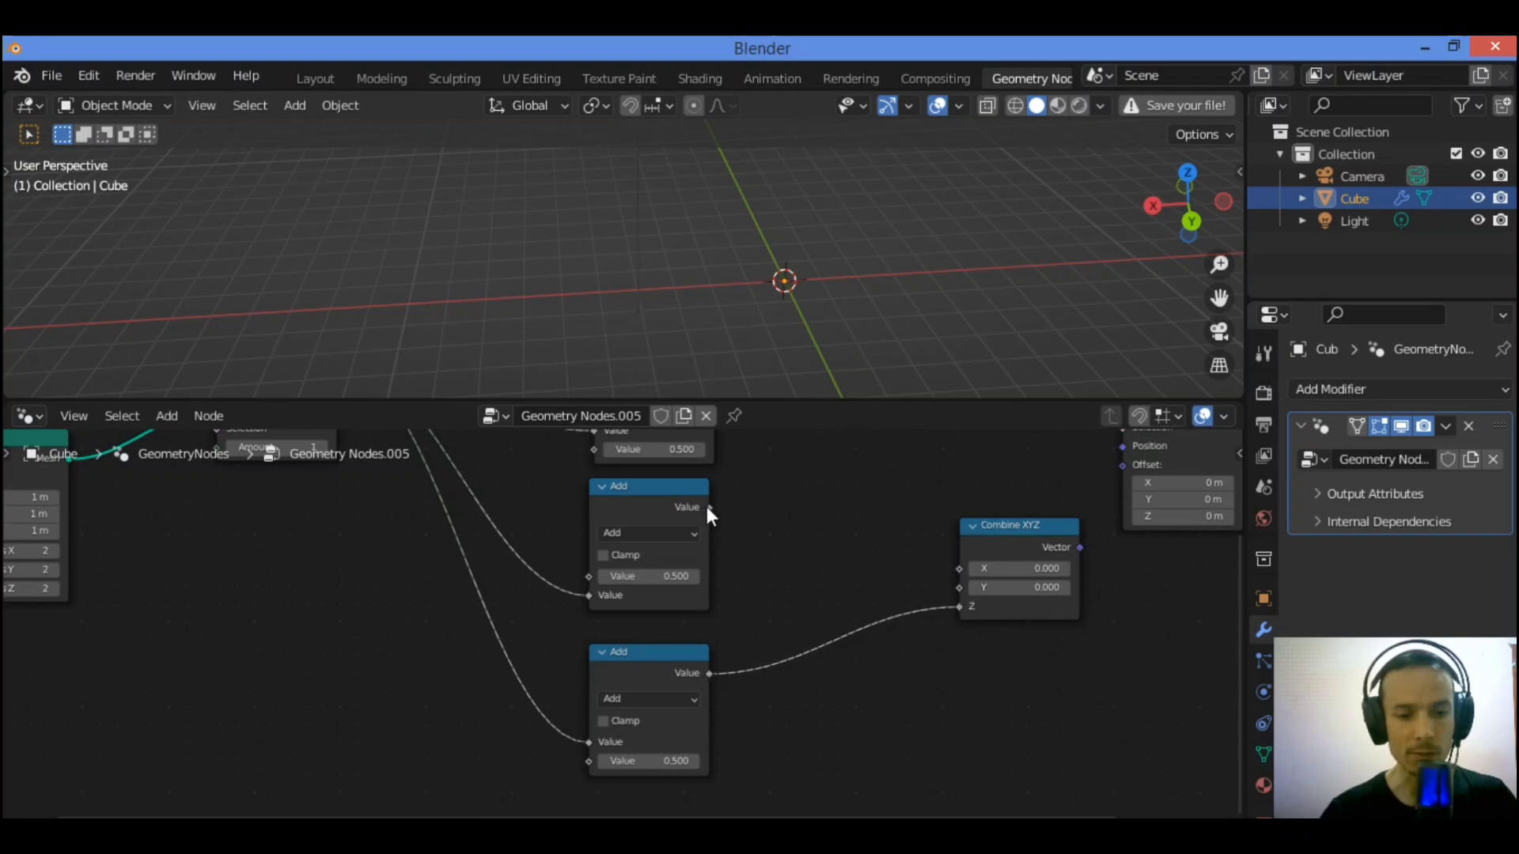
left_click_drag(707, 507, 960, 587)
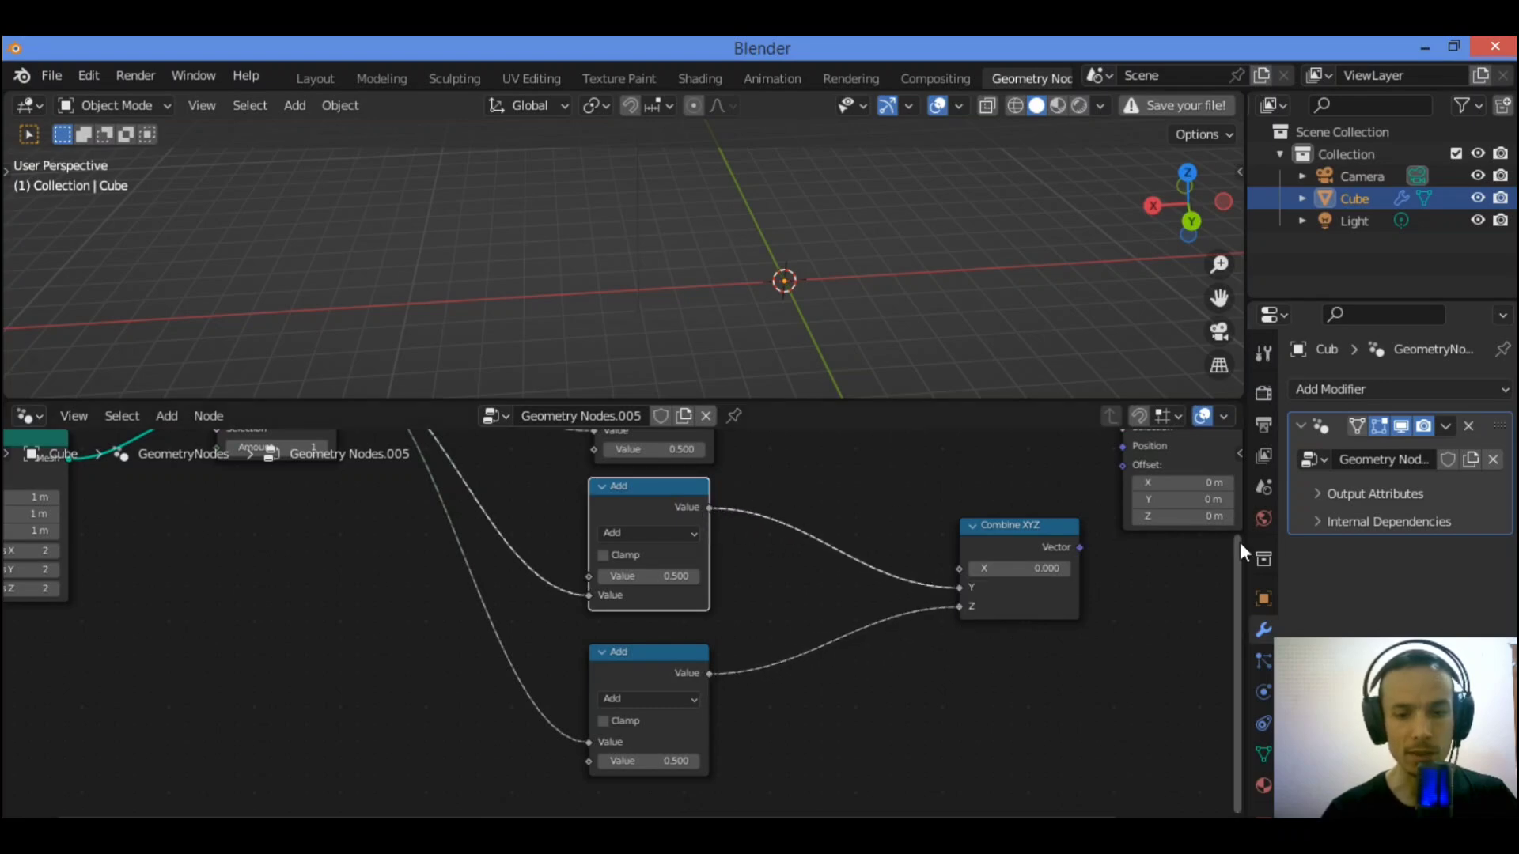
left_click_drag(1242, 547, 1234, 495)
left_click_drag(1226, 557, 1227, 492)
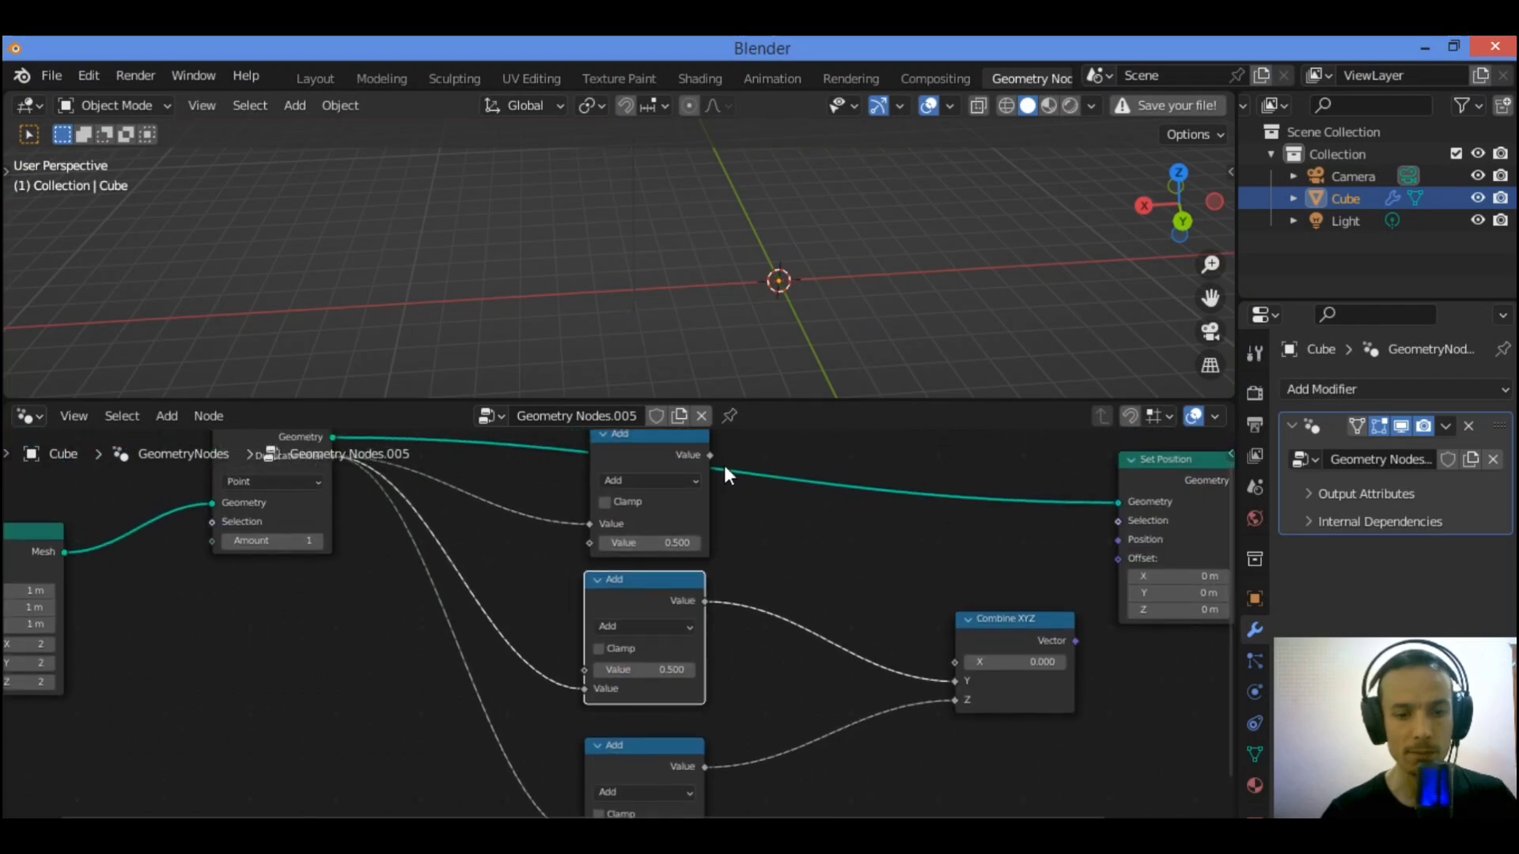
left_click_drag(709, 455, 955, 661)
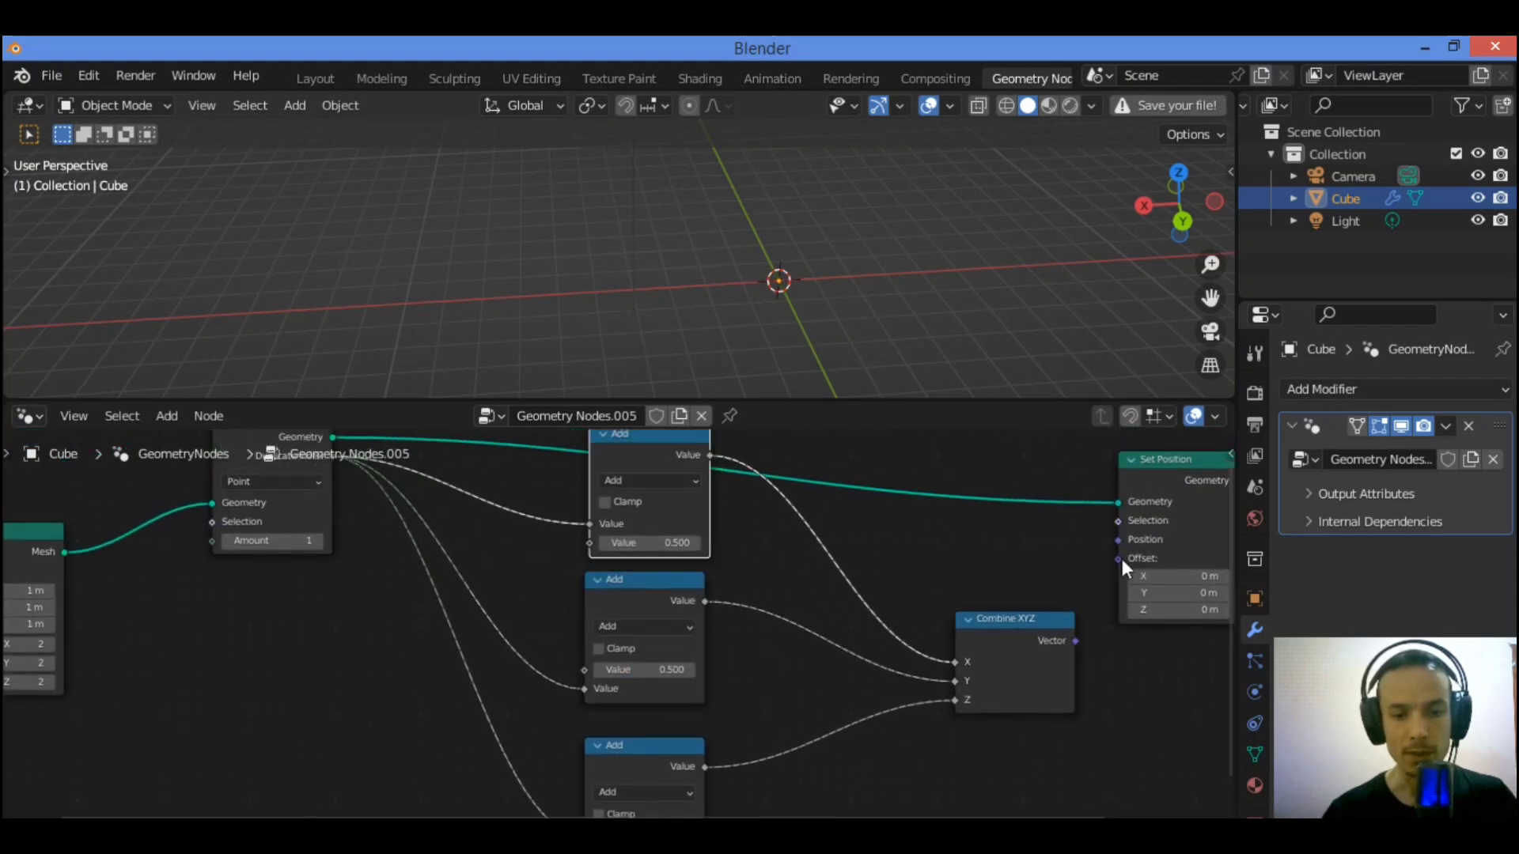
Step: Move the Group Output node farther from Set Position and connect Set Position's Geometry output to its Geometry input
left_click_drag(1229, 576, 1236, 652)
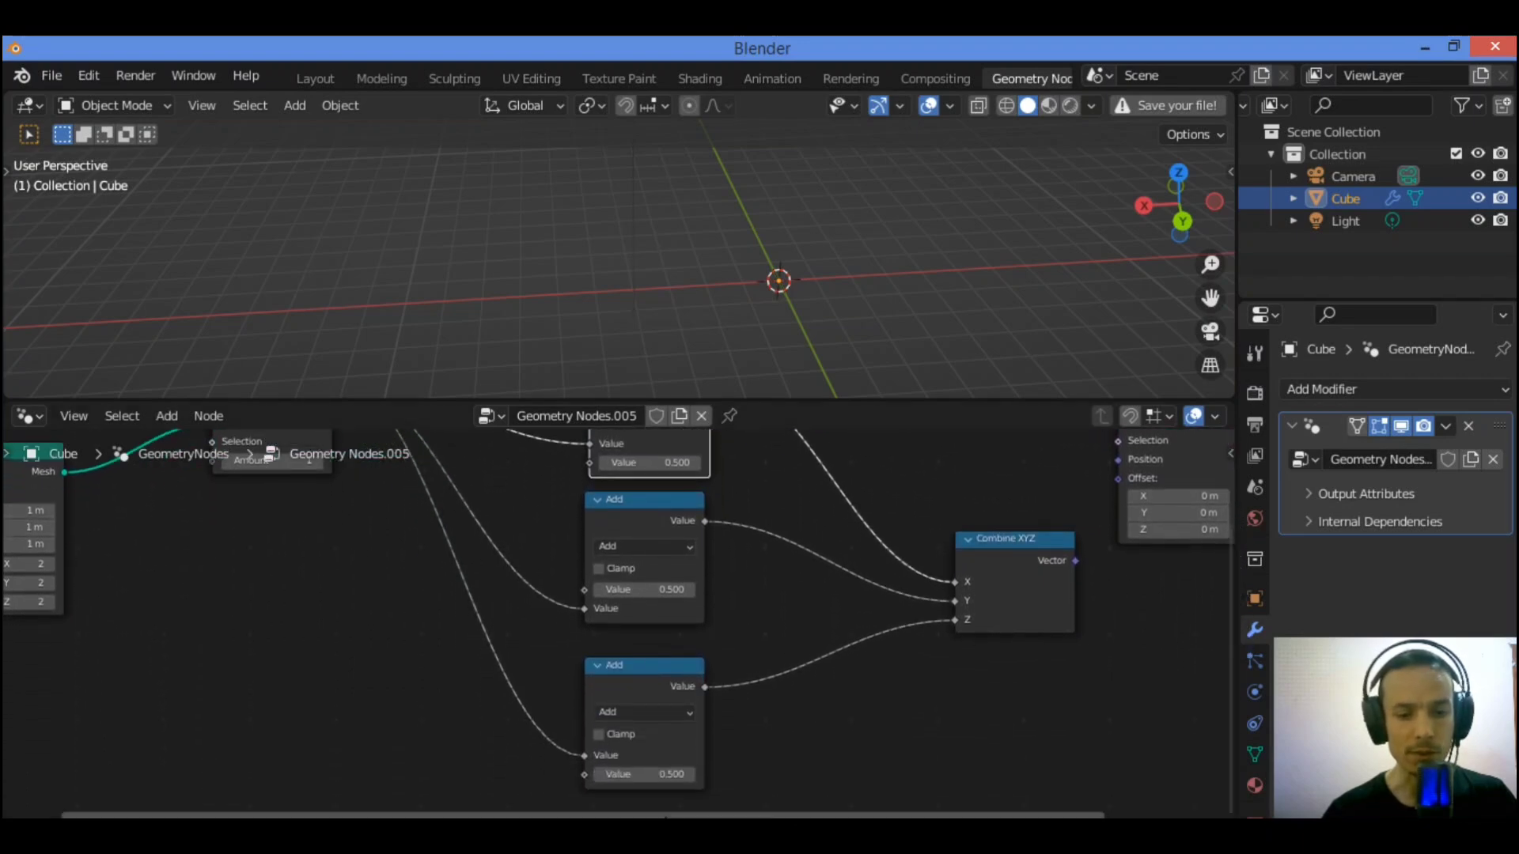
left_click_drag(720, 814, 1026, 812)
left_click_drag(1227, 586, 1236, 476)
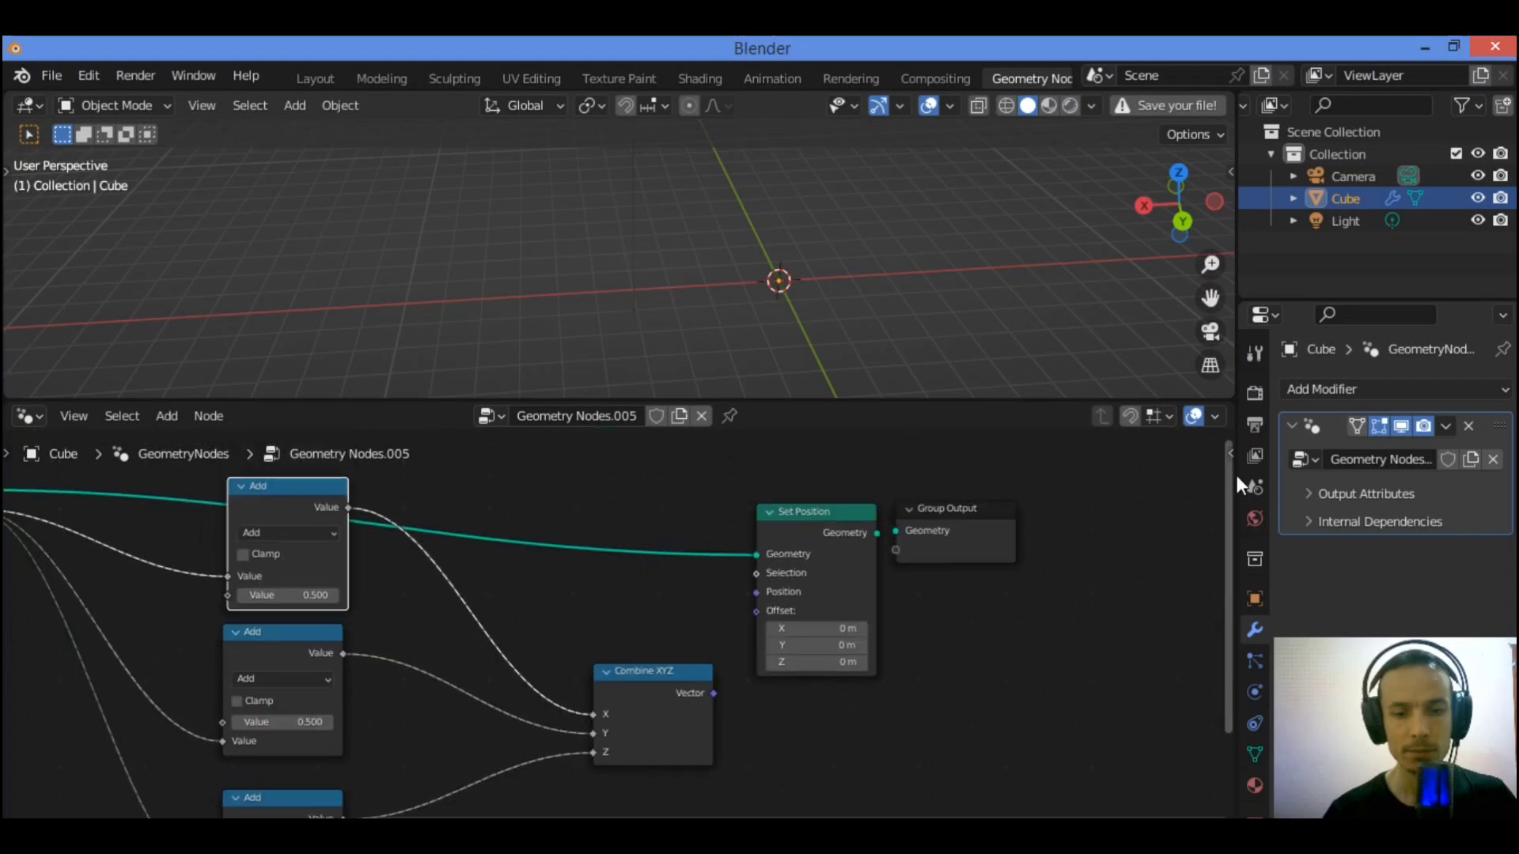
left_click_drag(993, 509, 1080, 498)
left_click_drag(949, 523, 1064, 501)
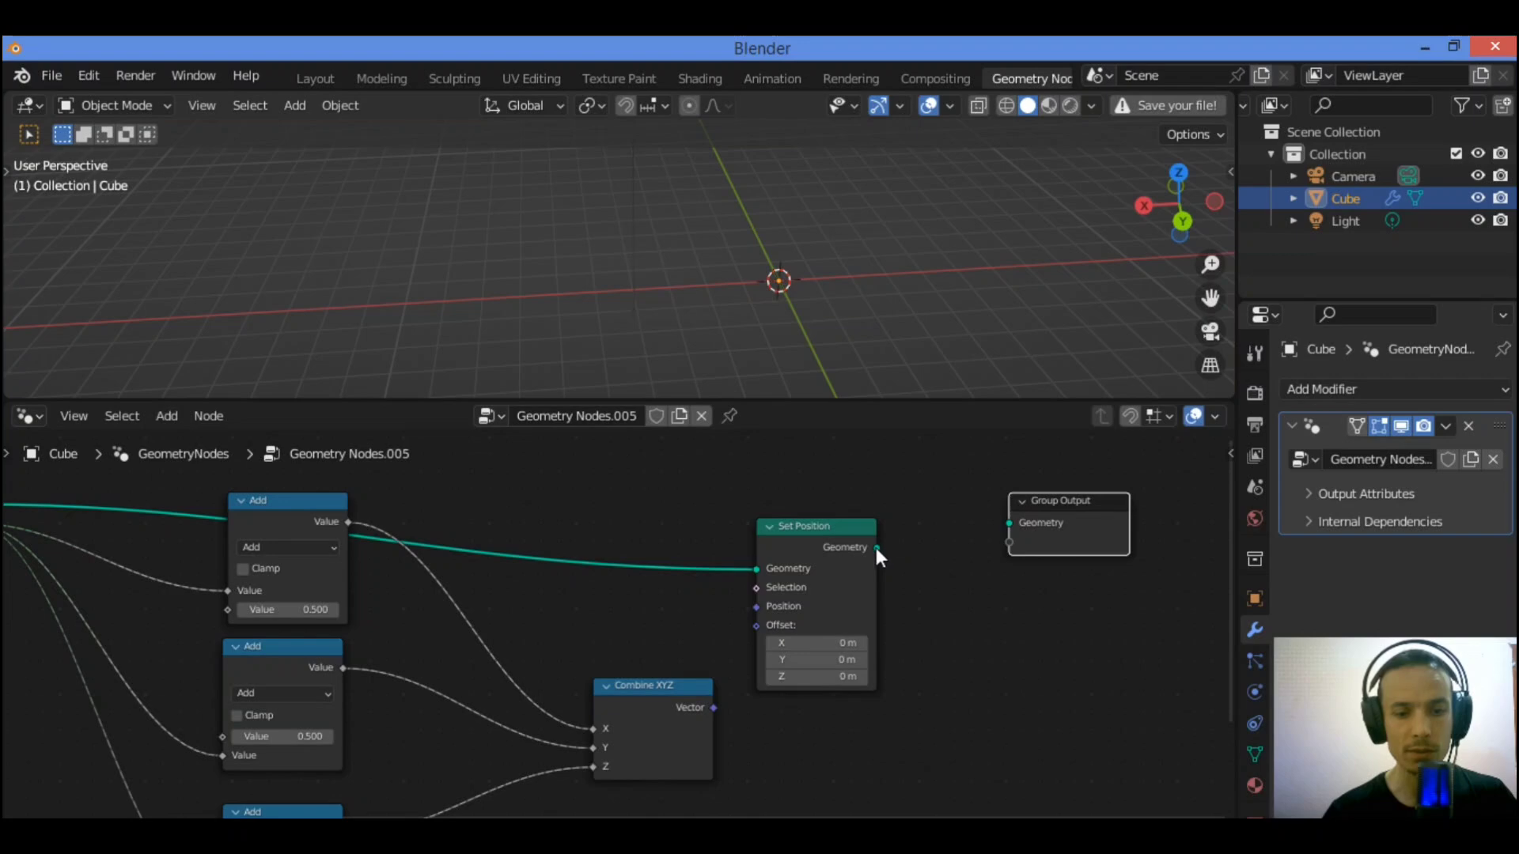
left_click_drag(876, 547, 1010, 523)
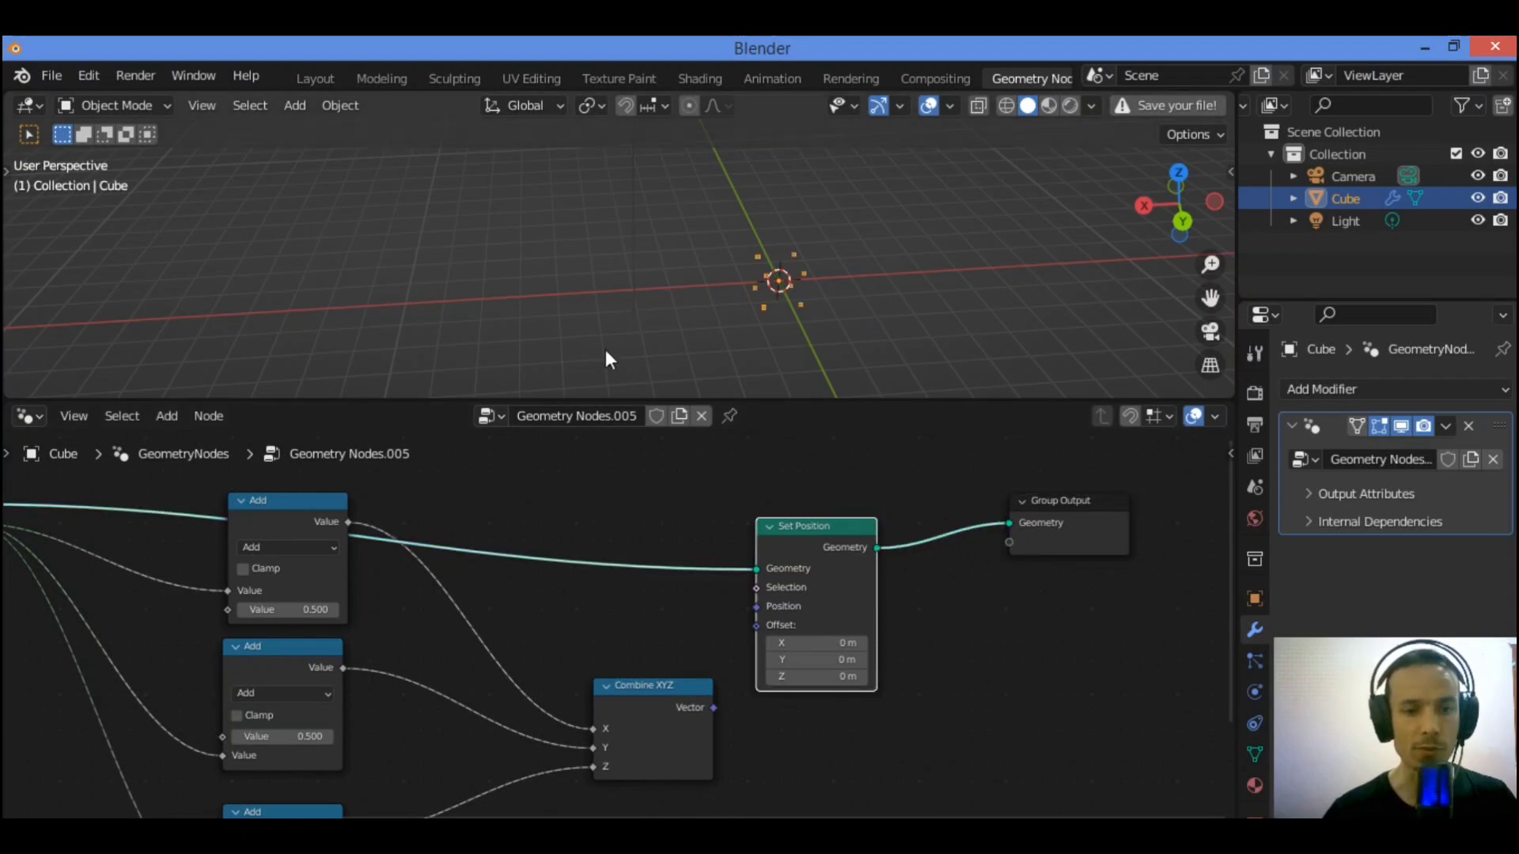
Step: Connect the Combine XYZ node's Vector output to the Offset input of the Set Position node
scroll(506, 567, "down", 2)
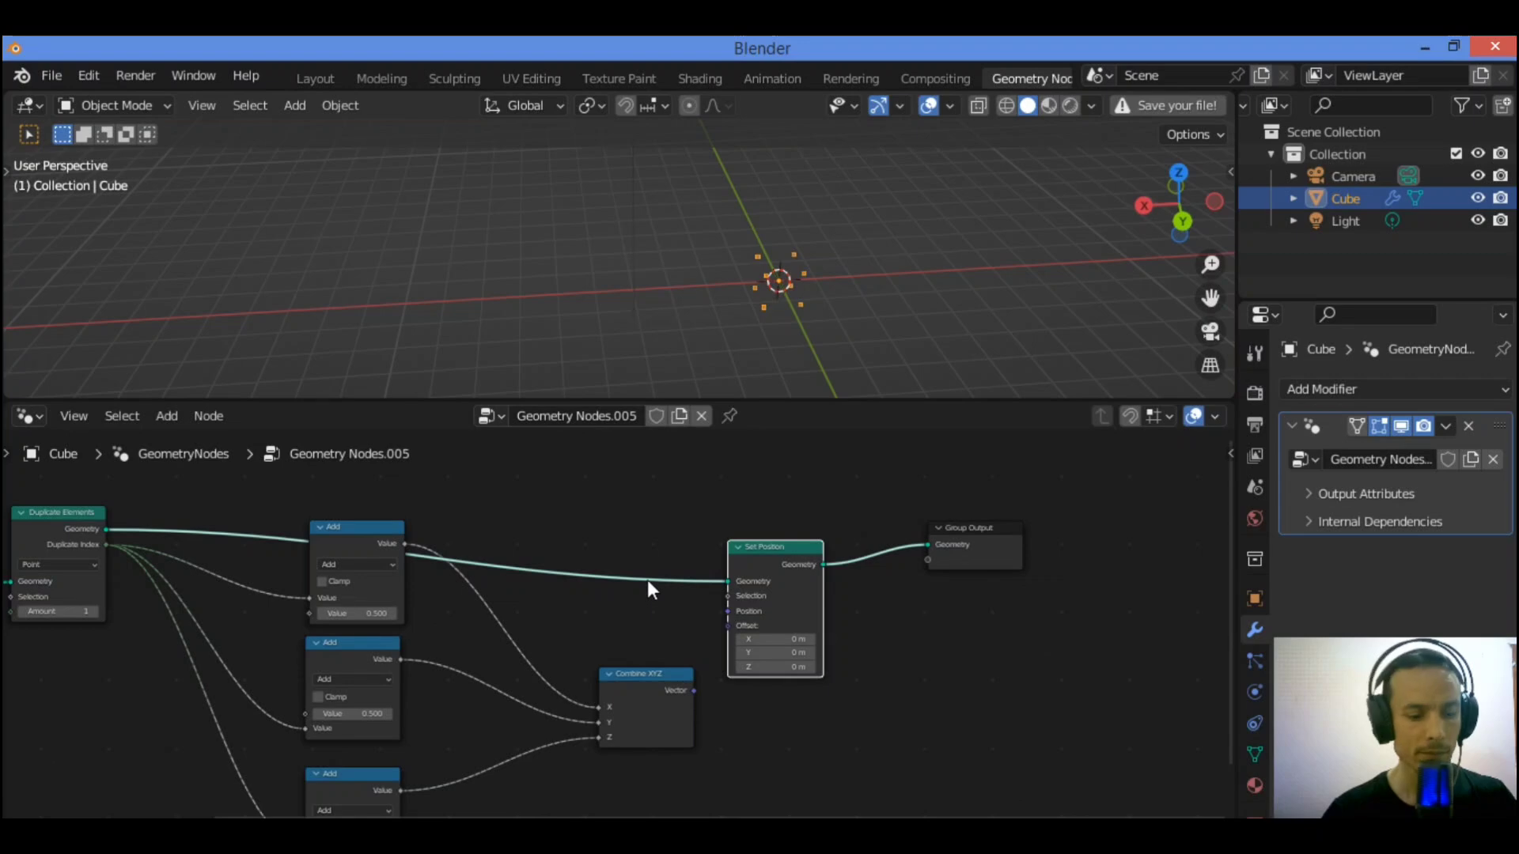
scroll(762, 693, "up", 1)
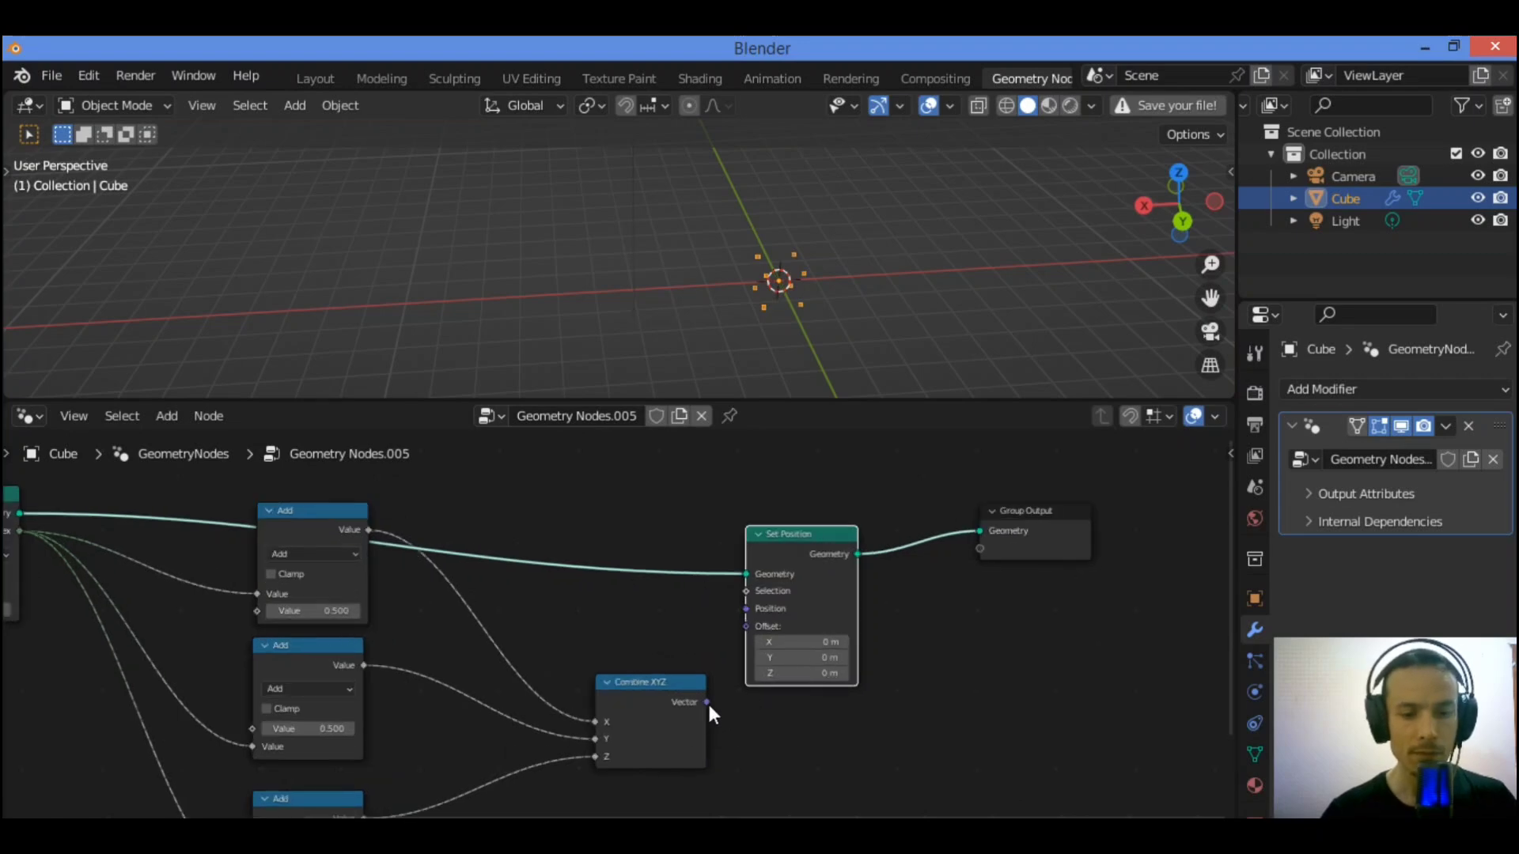
left_click_drag(707, 702, 722, 699)
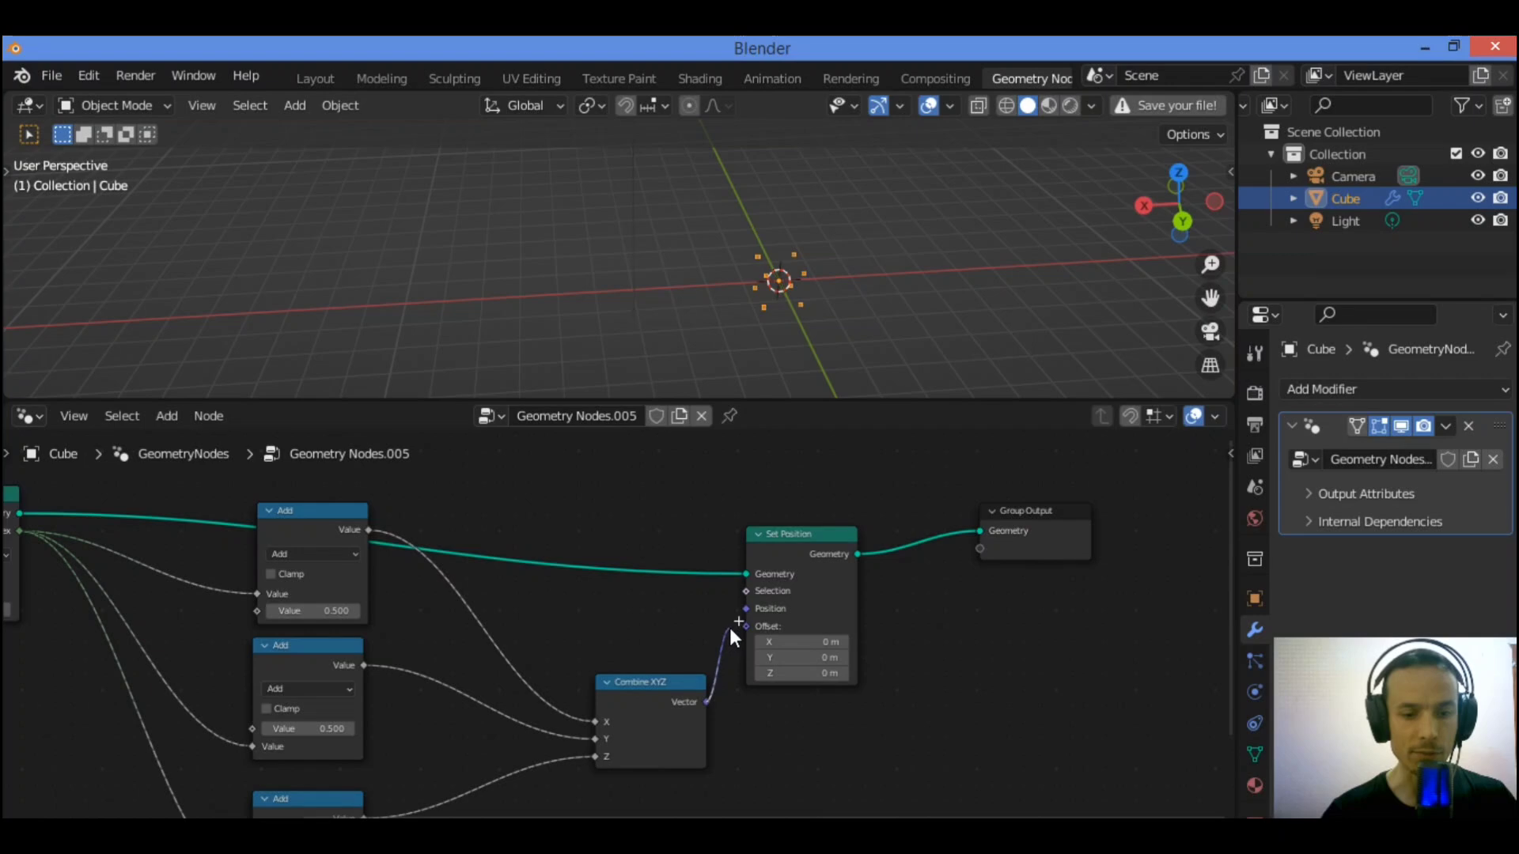
left_click_drag(726, 632, 745, 628)
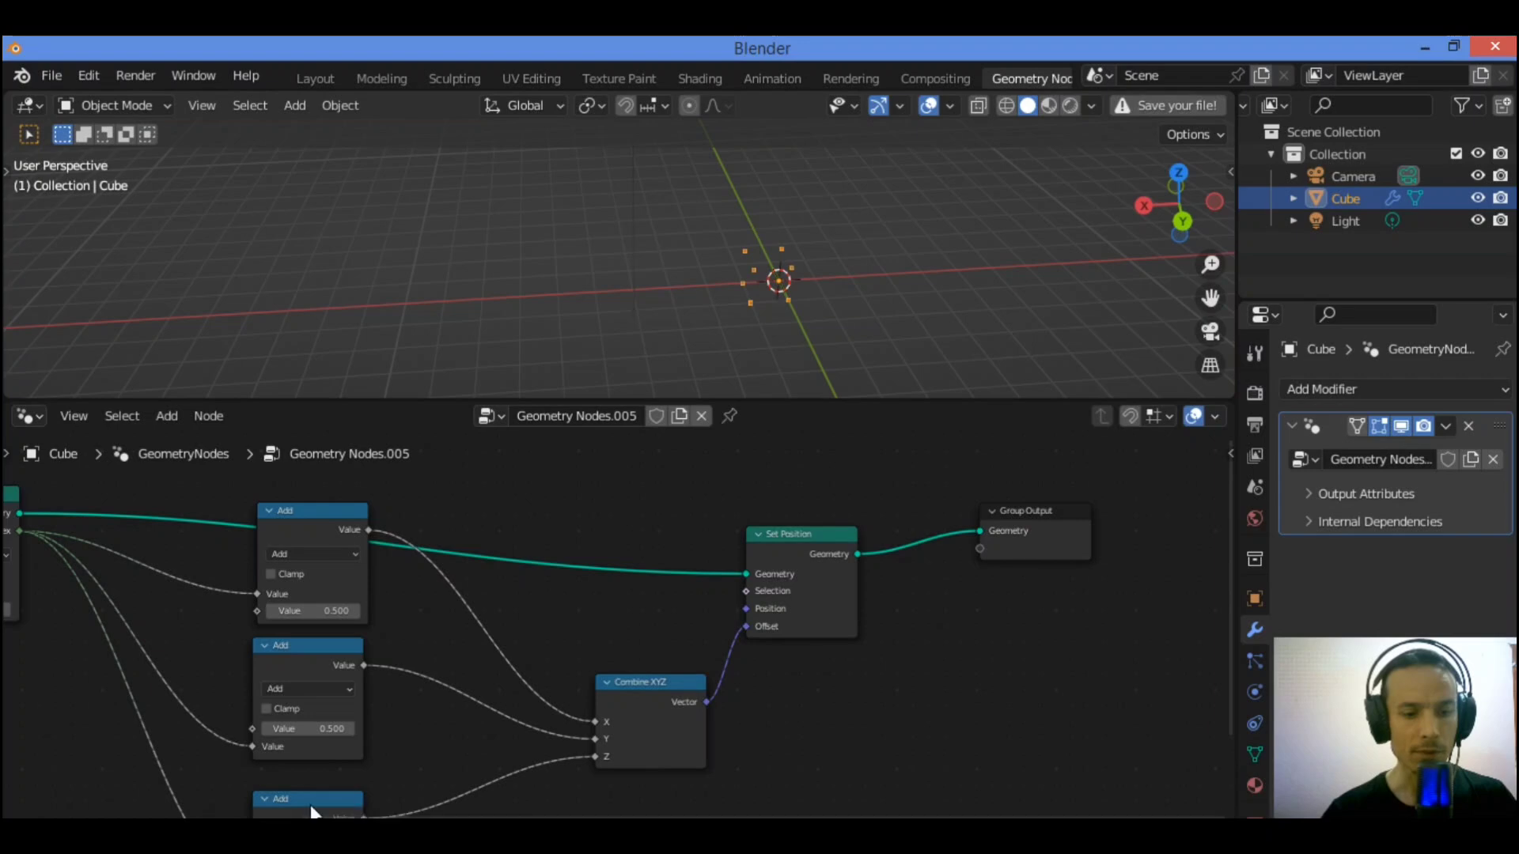
left_click_drag(564, 817, 201, 768)
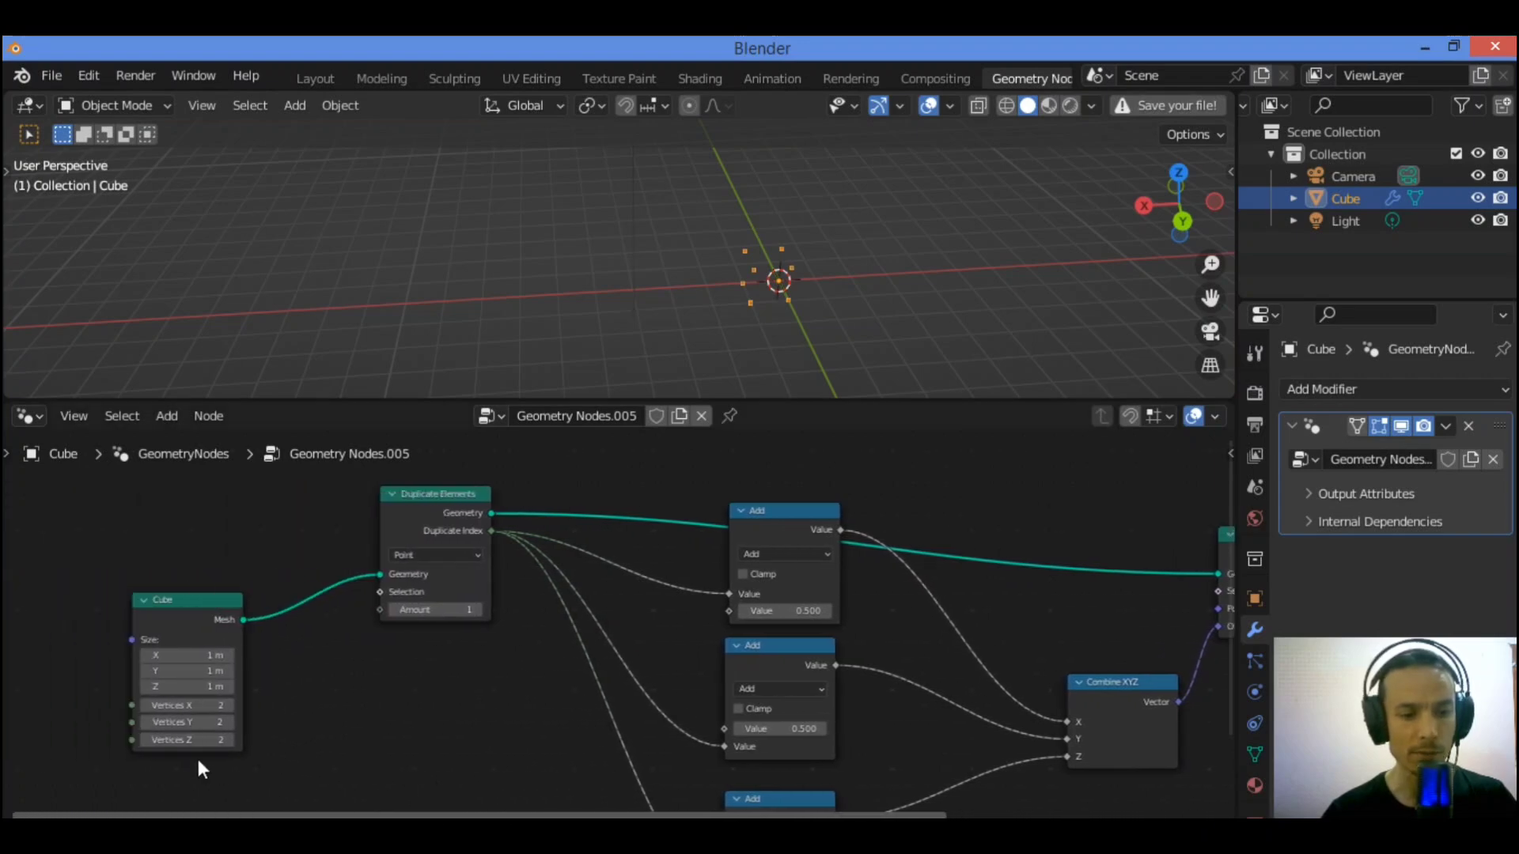
Step: Set the Cube node's X size to 1.2 m and the Duplicate Elements node's Amount to 4
mouse_move(186, 655)
left_mouse_down()
mouse_move(217, 655)
mouse_move(154, 655)
mouse_move(217, 654)
left_mouse_up()
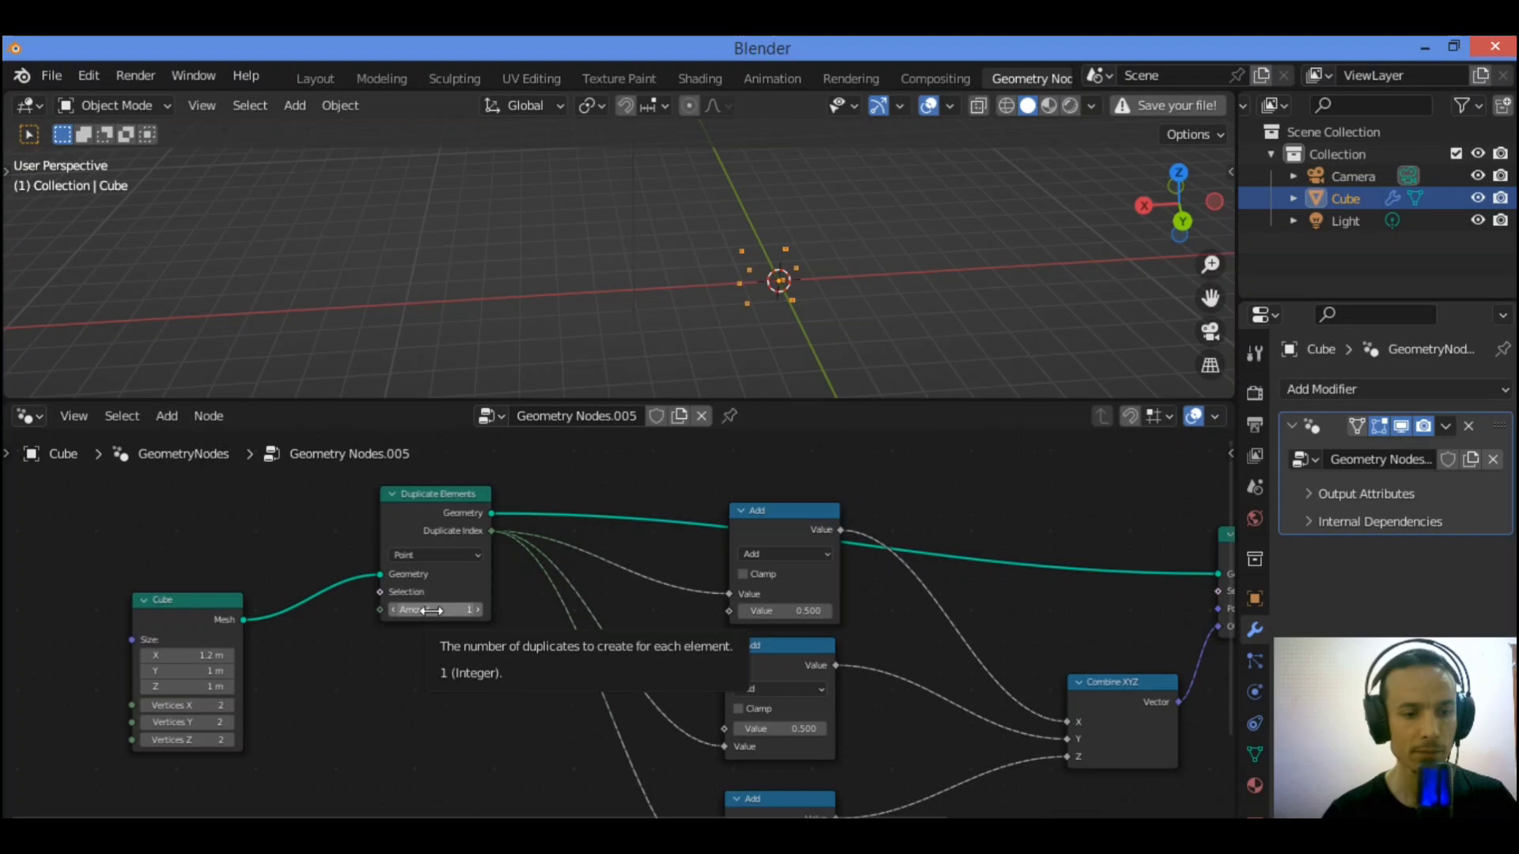
left_click_drag(447, 610, 479, 609)
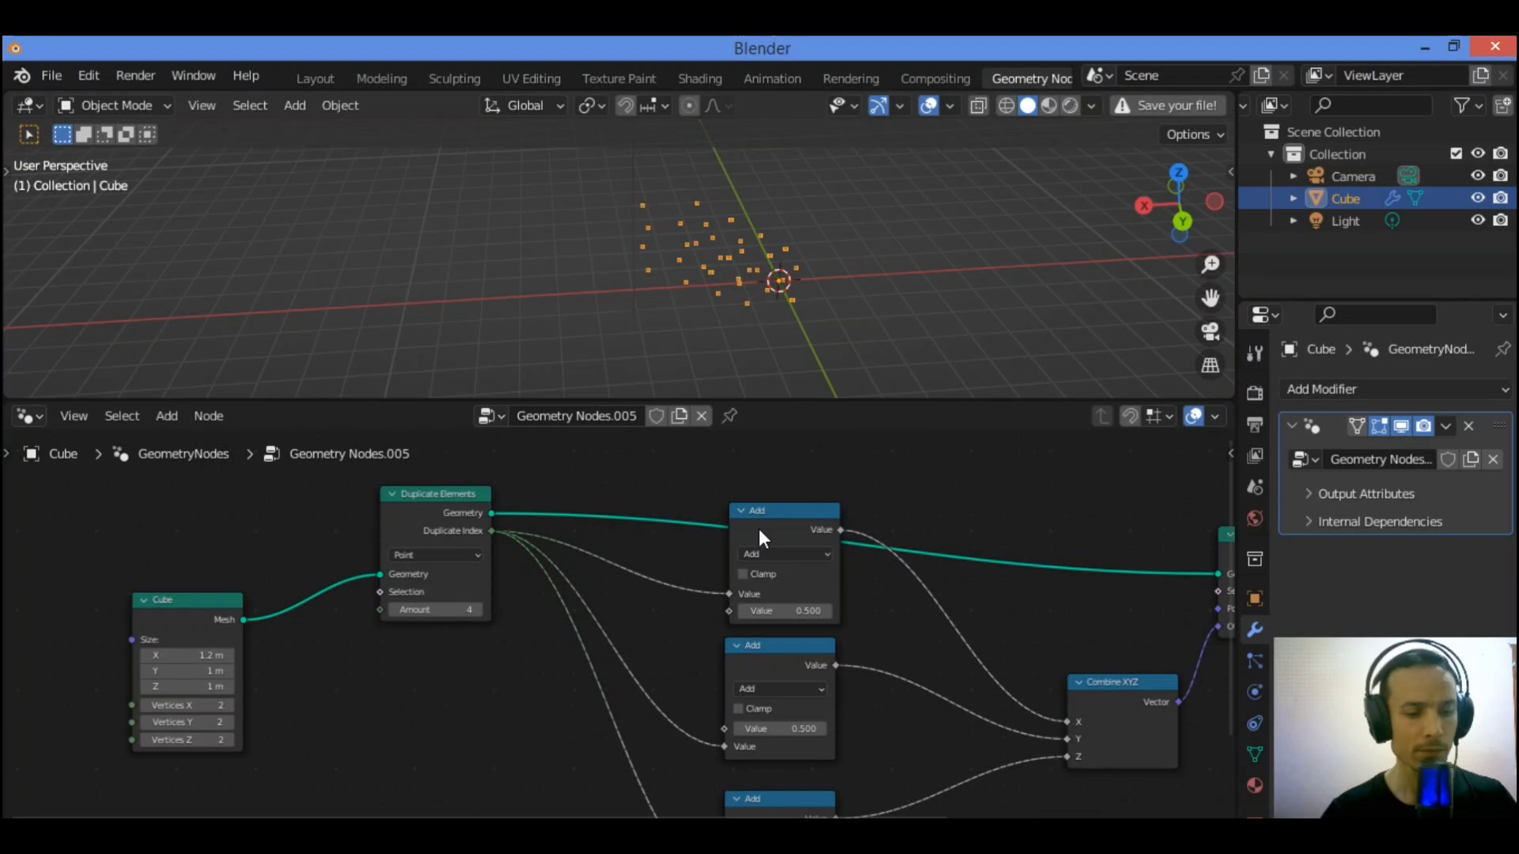
Step: Change the operation of the upper, middle and lower Math nodes from Add to Multiply
left_click(762, 555)
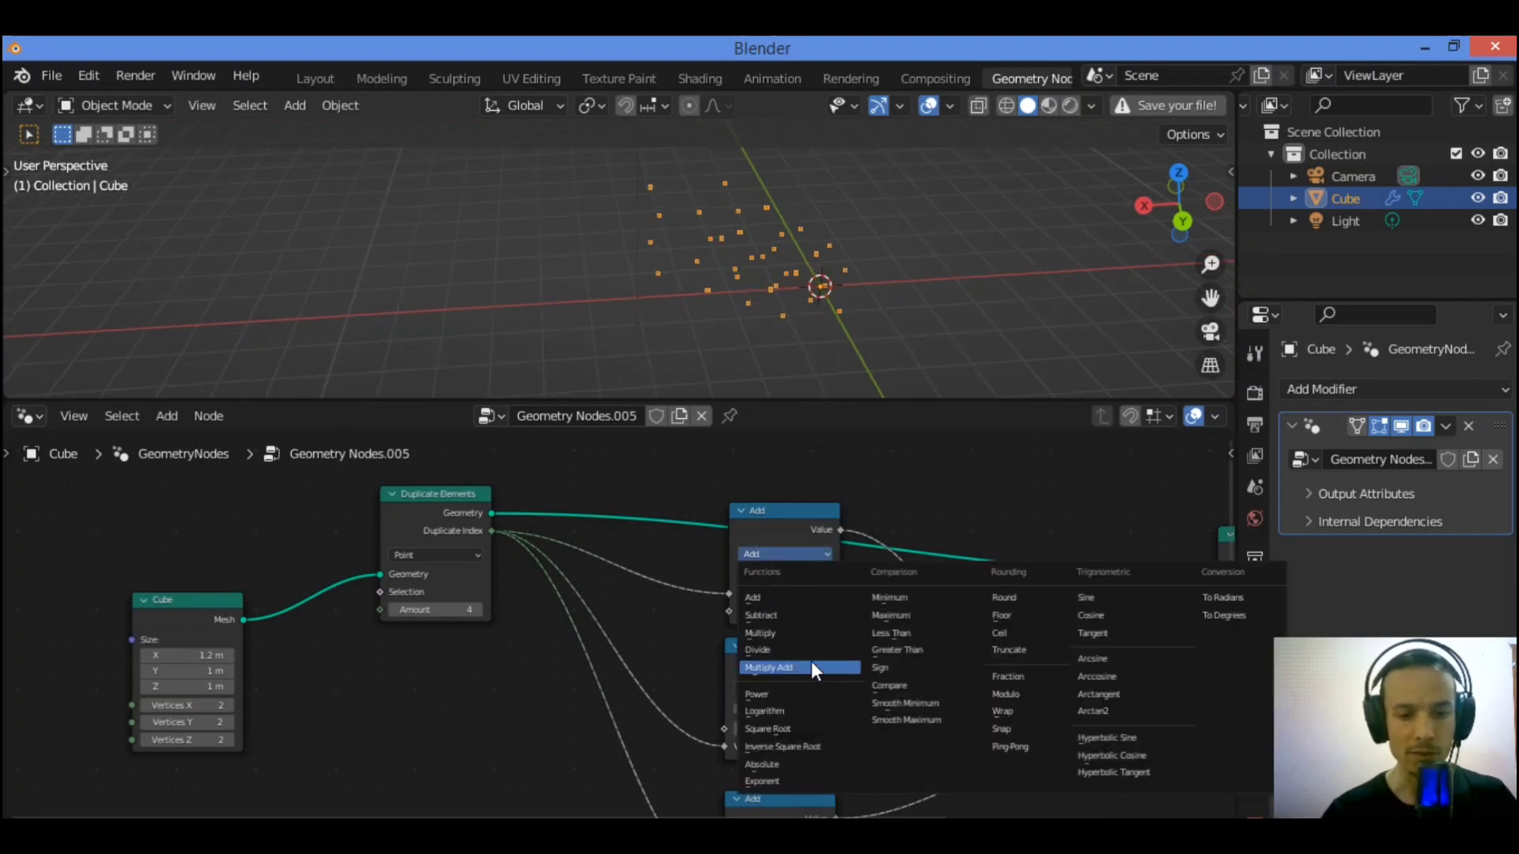
left_click(790, 632)
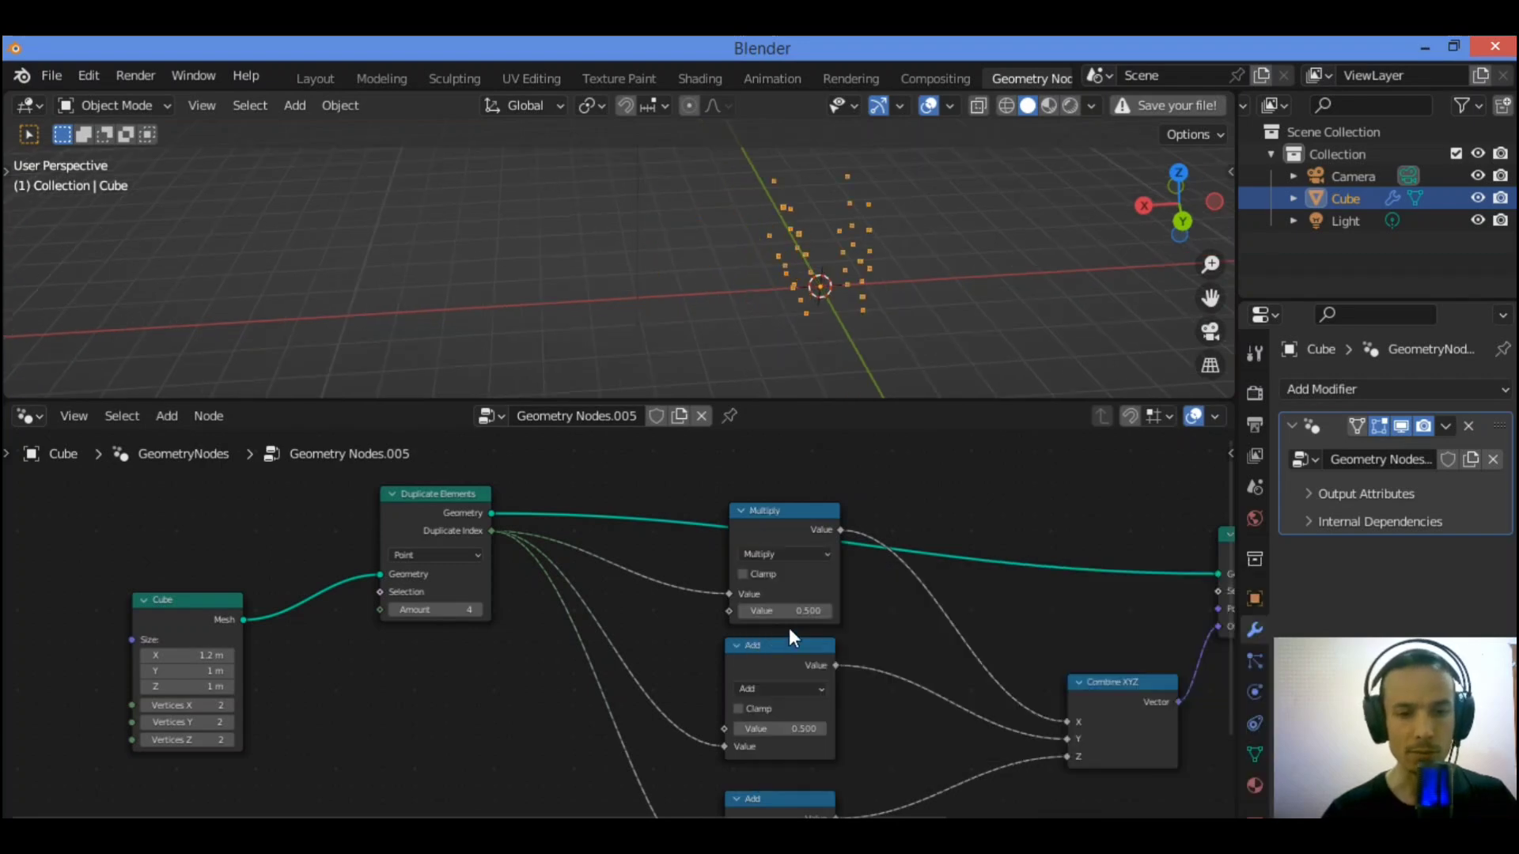
left_click(791, 688)
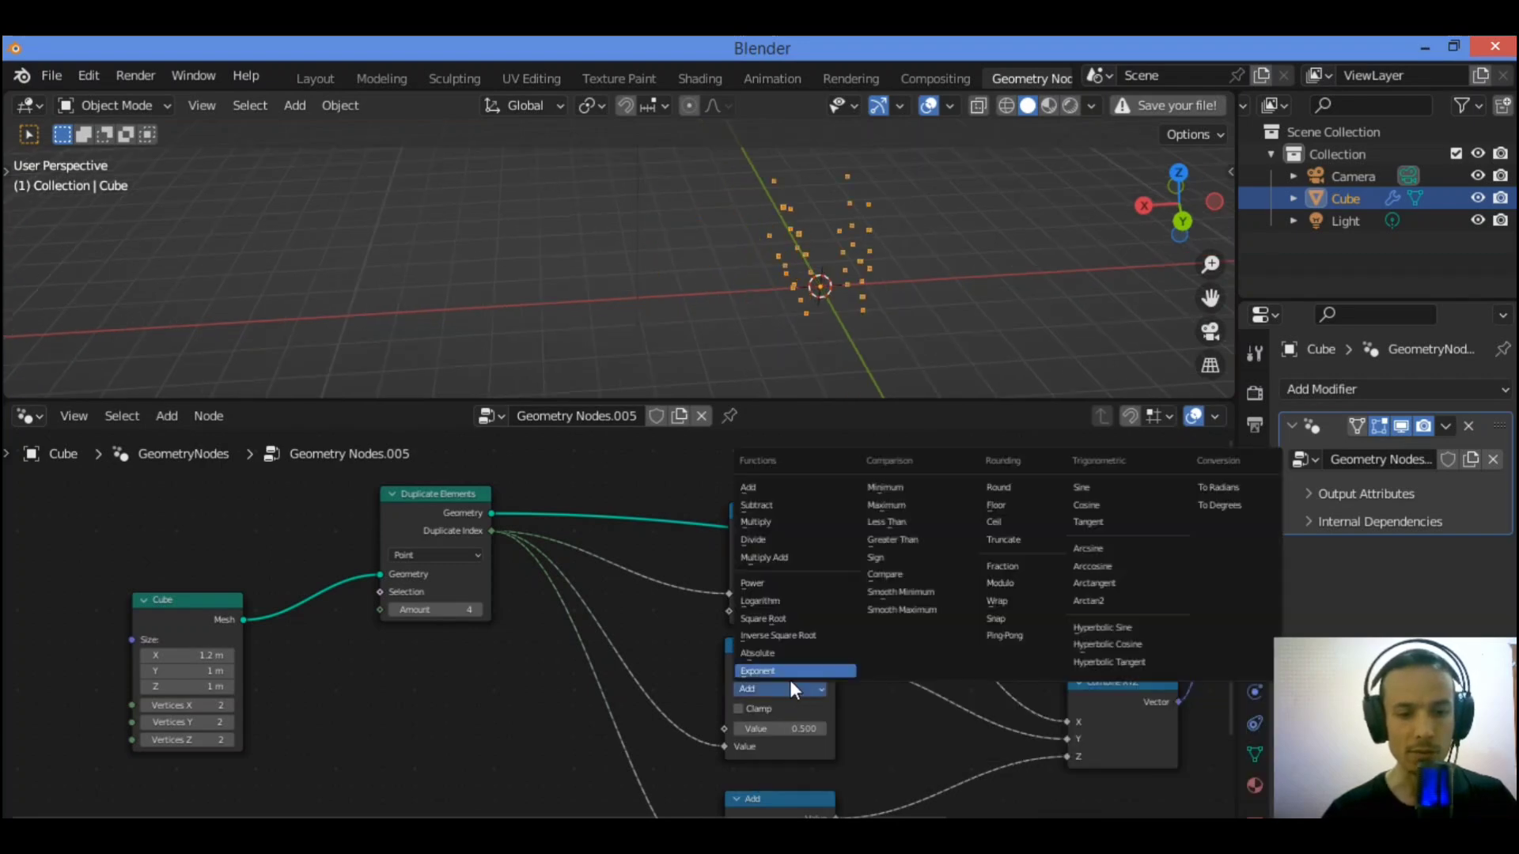
left_click(781, 521)
left_click_drag(1222, 509, 1230, 633)
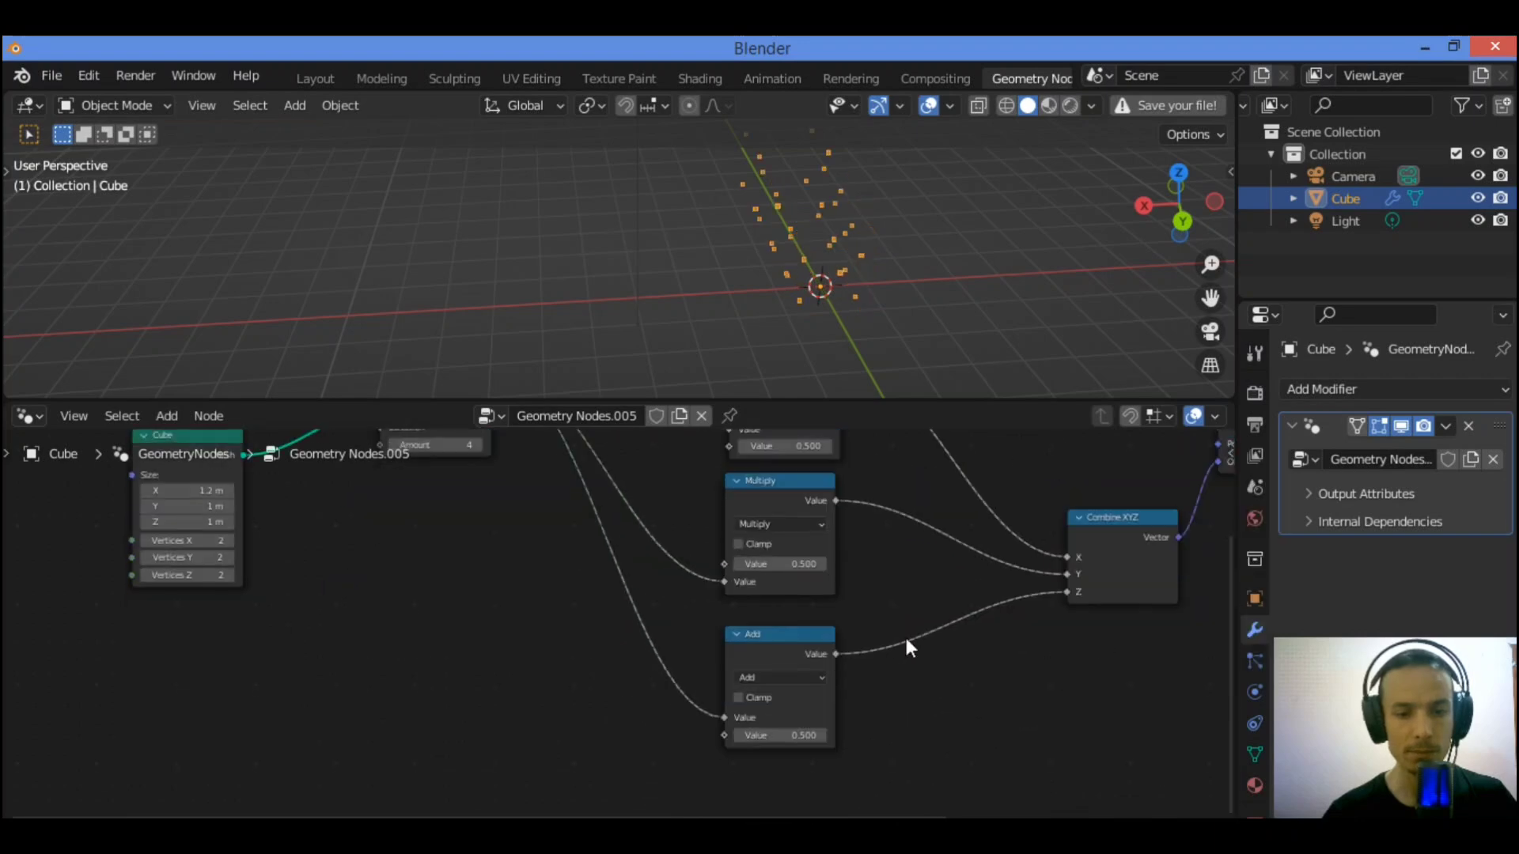
left_click(767, 682)
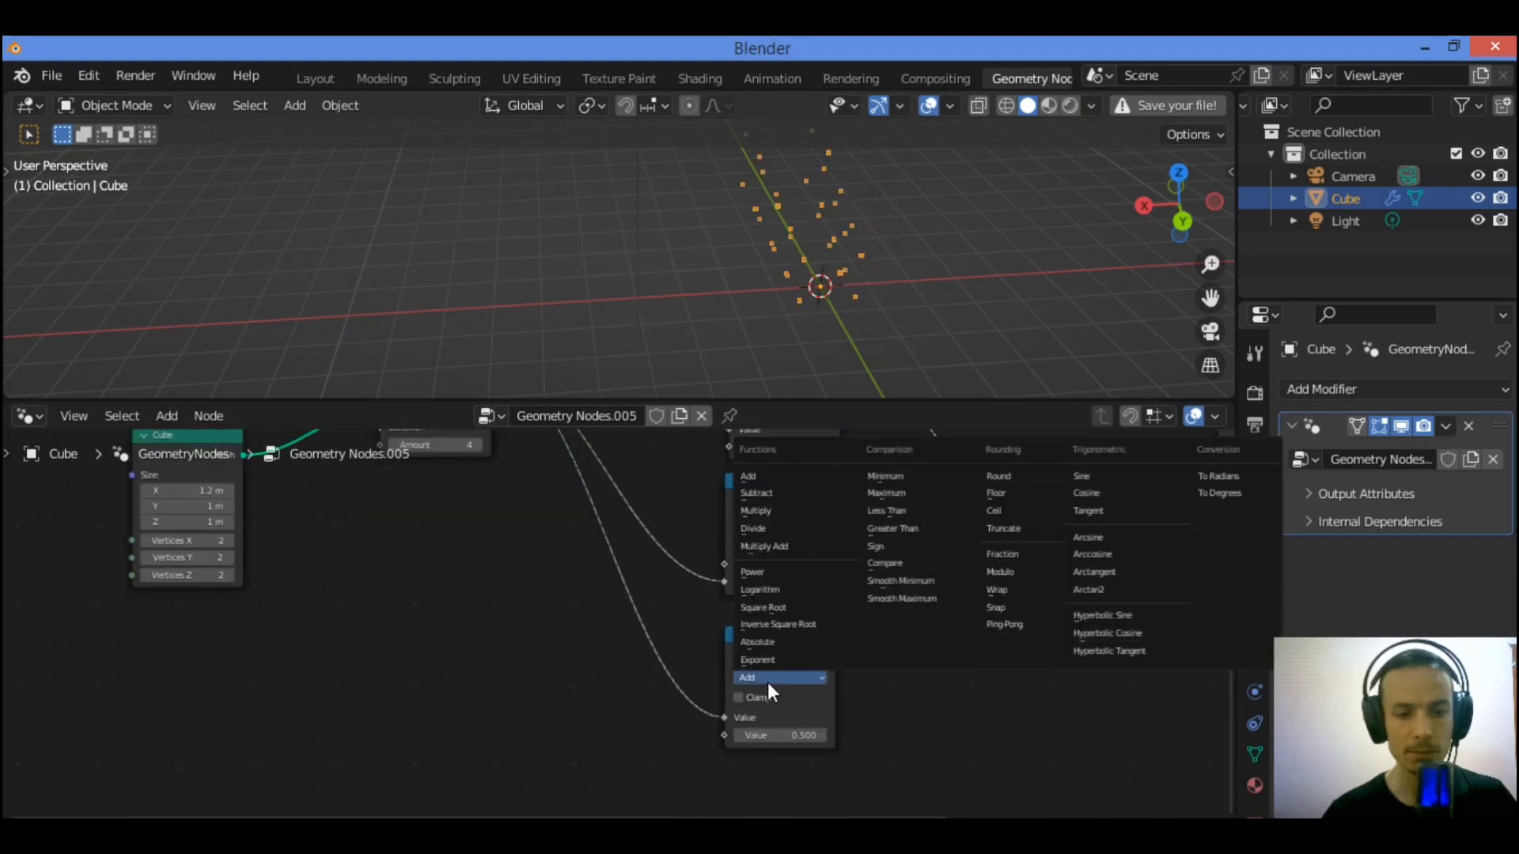
left_click(782, 513)
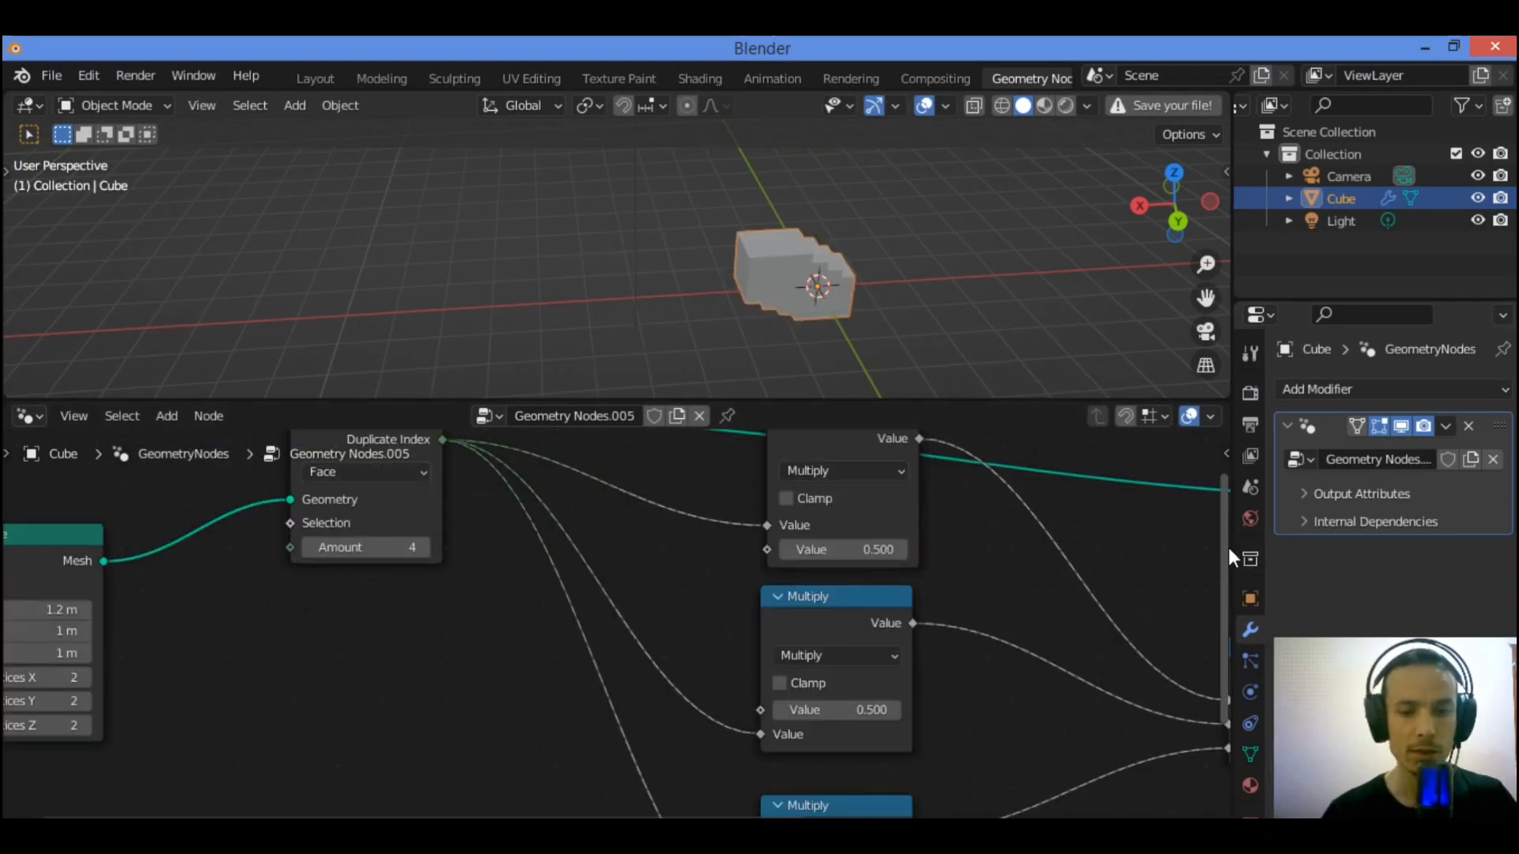
Step: Try the Edge domain on the Duplicate Elements node and set it back to Face
left_click_drag(1227, 547, 1227, 494)
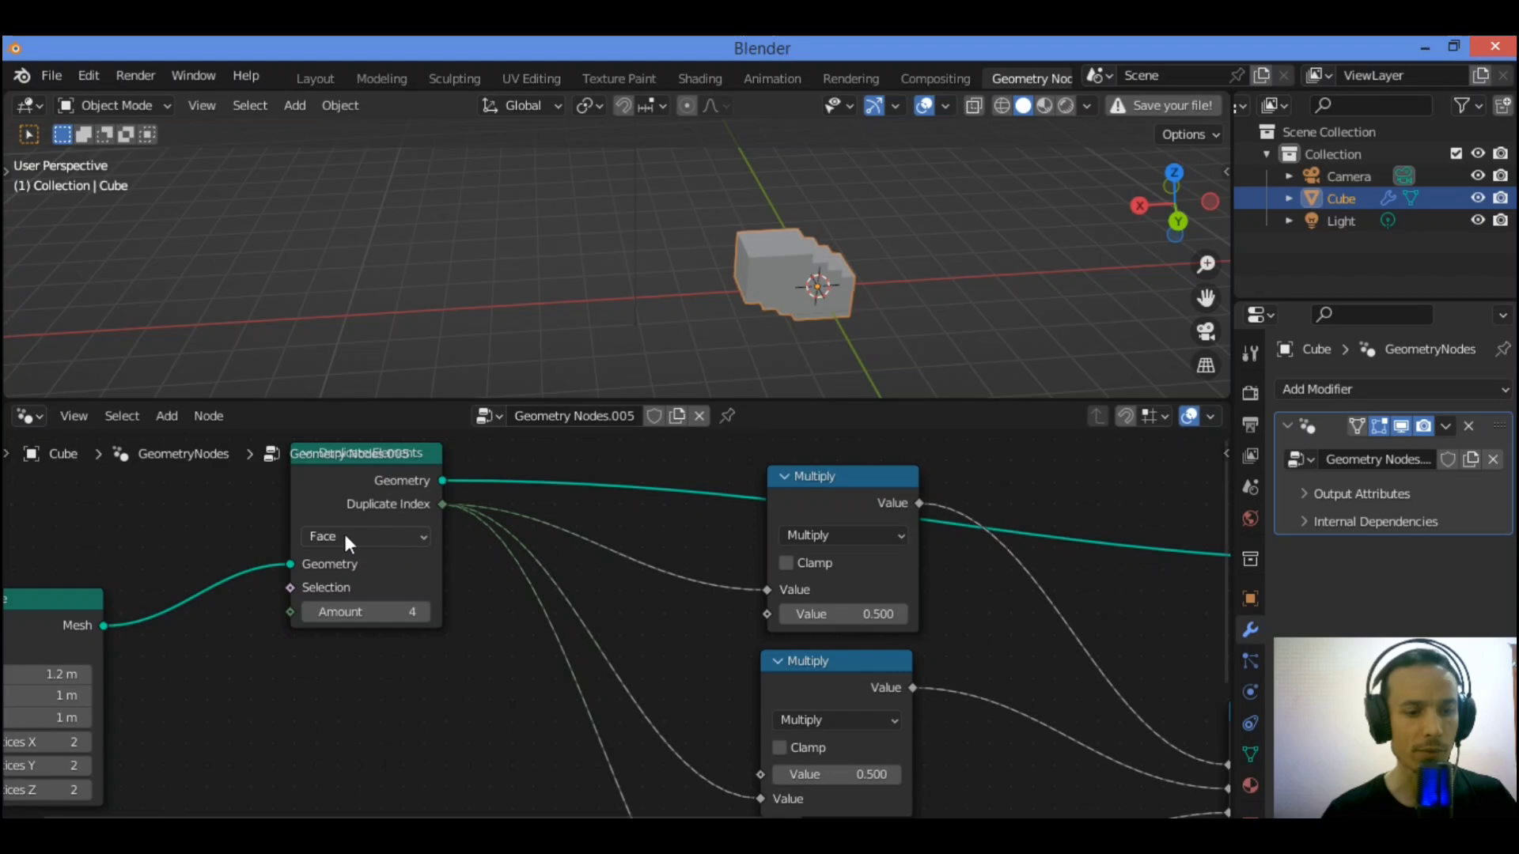
left_click(392, 537)
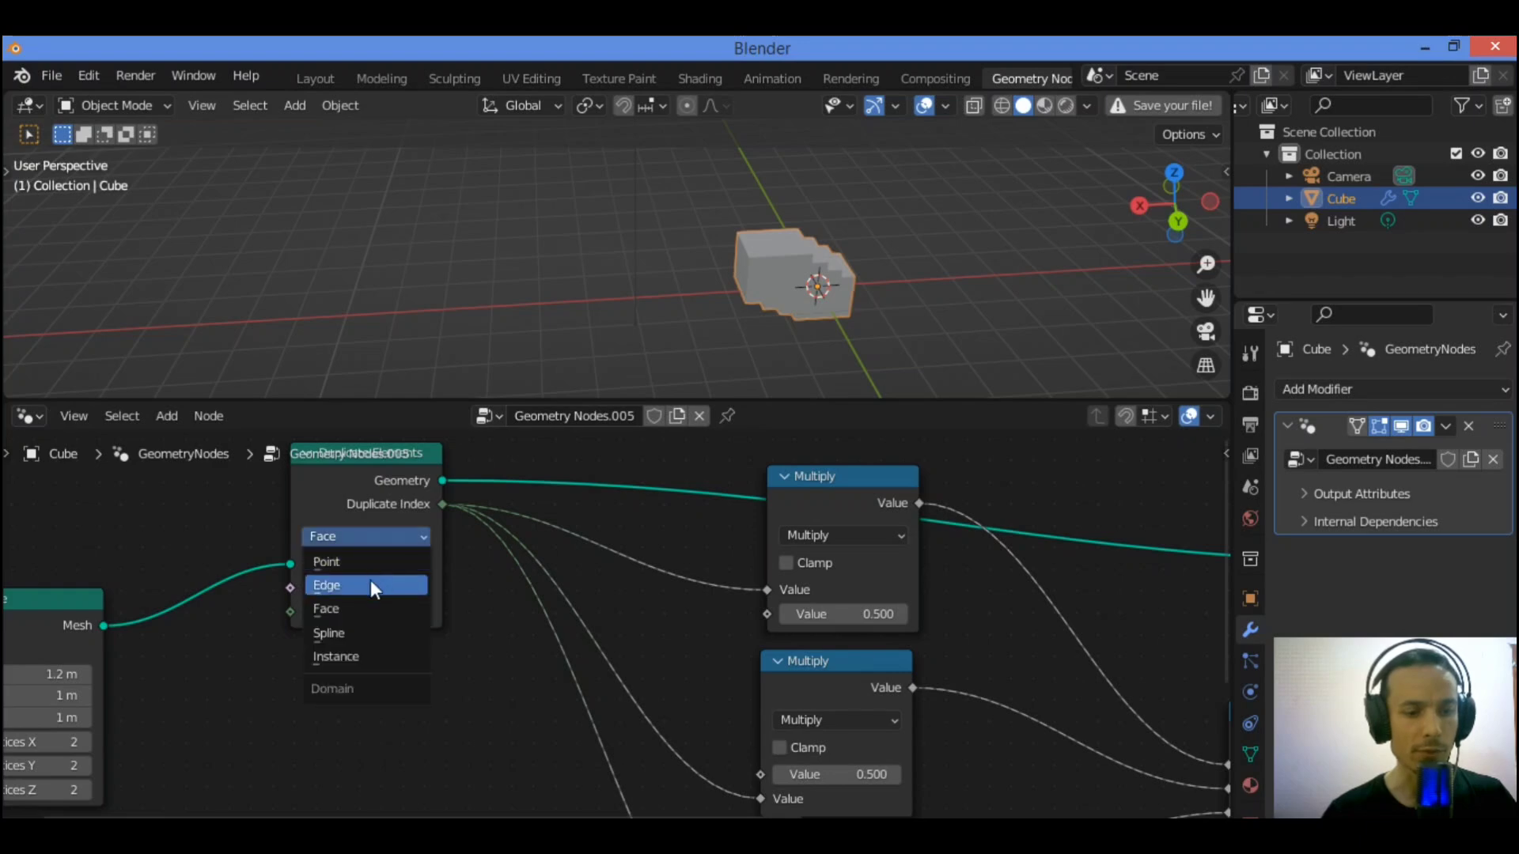
left_click(370, 580)
left_click(393, 530)
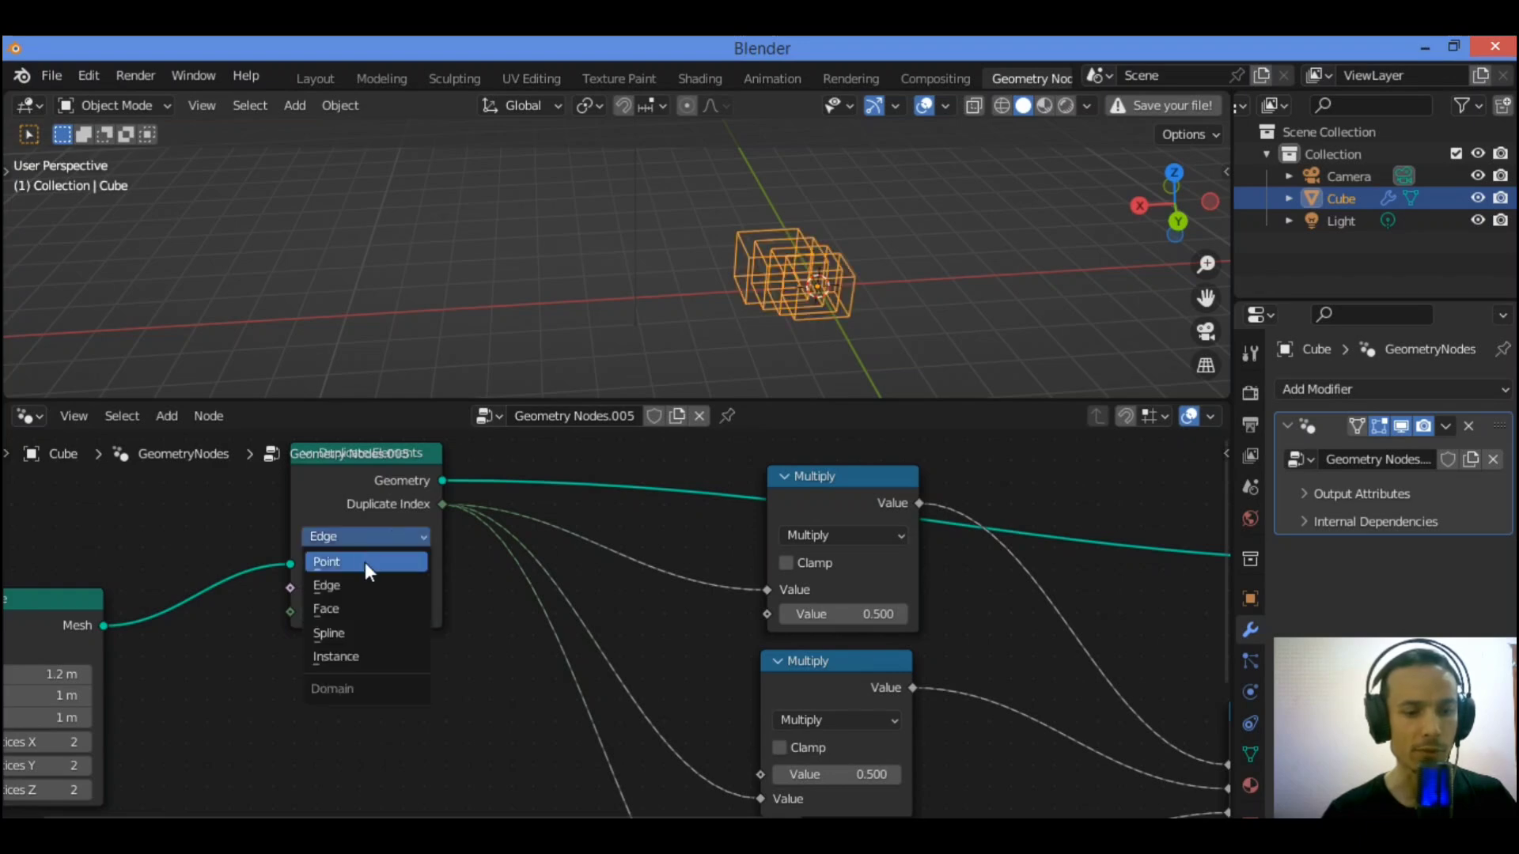
left_click(364, 606)
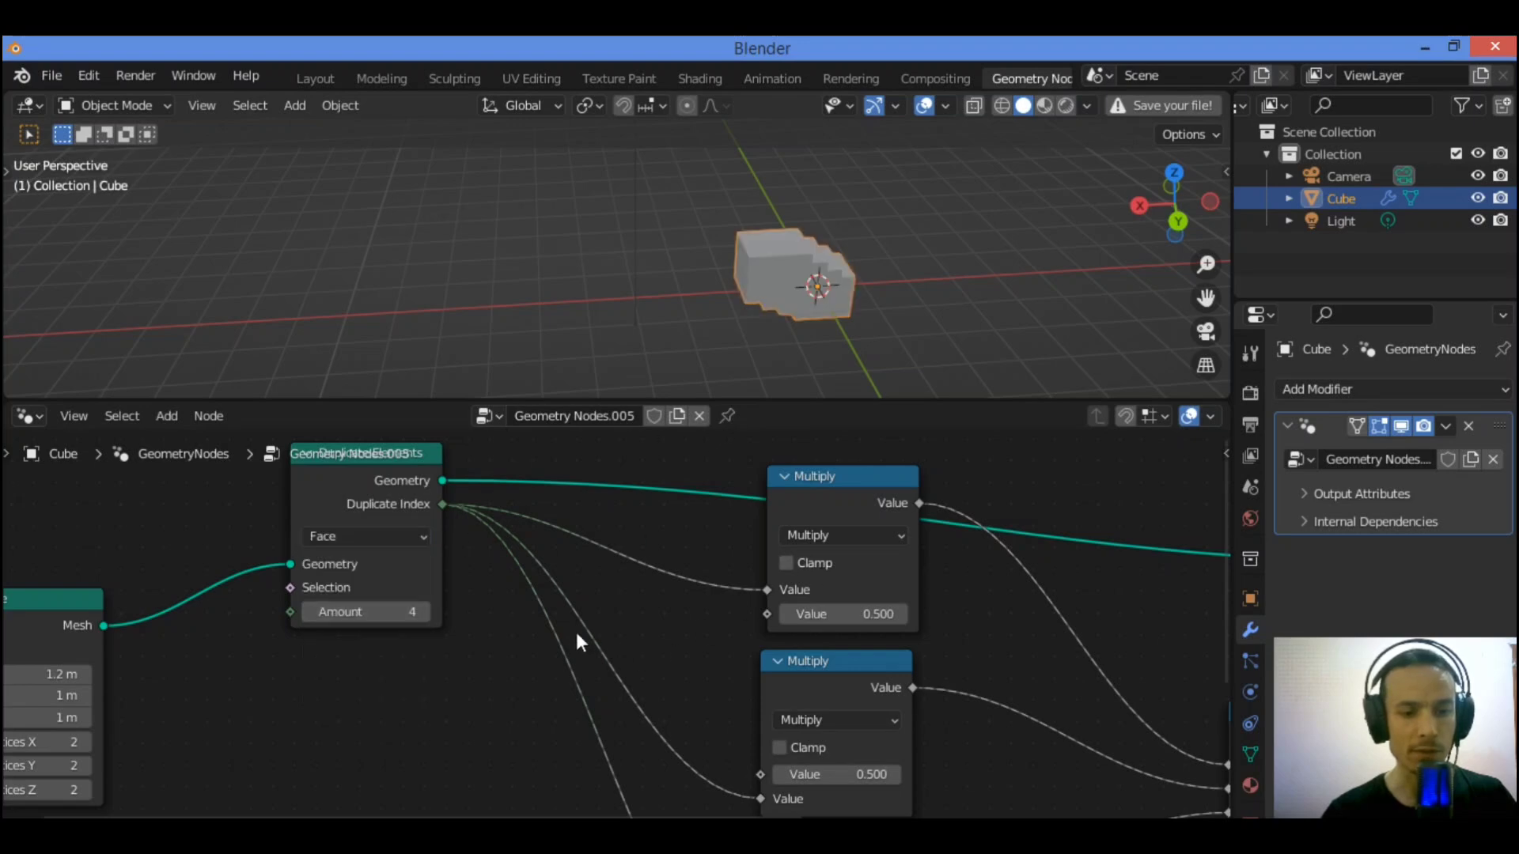
Step: Increase the Duplicate Elements node's Amount to 9
left_click(424, 611)
left_click(424, 611)
left_click(424, 611)
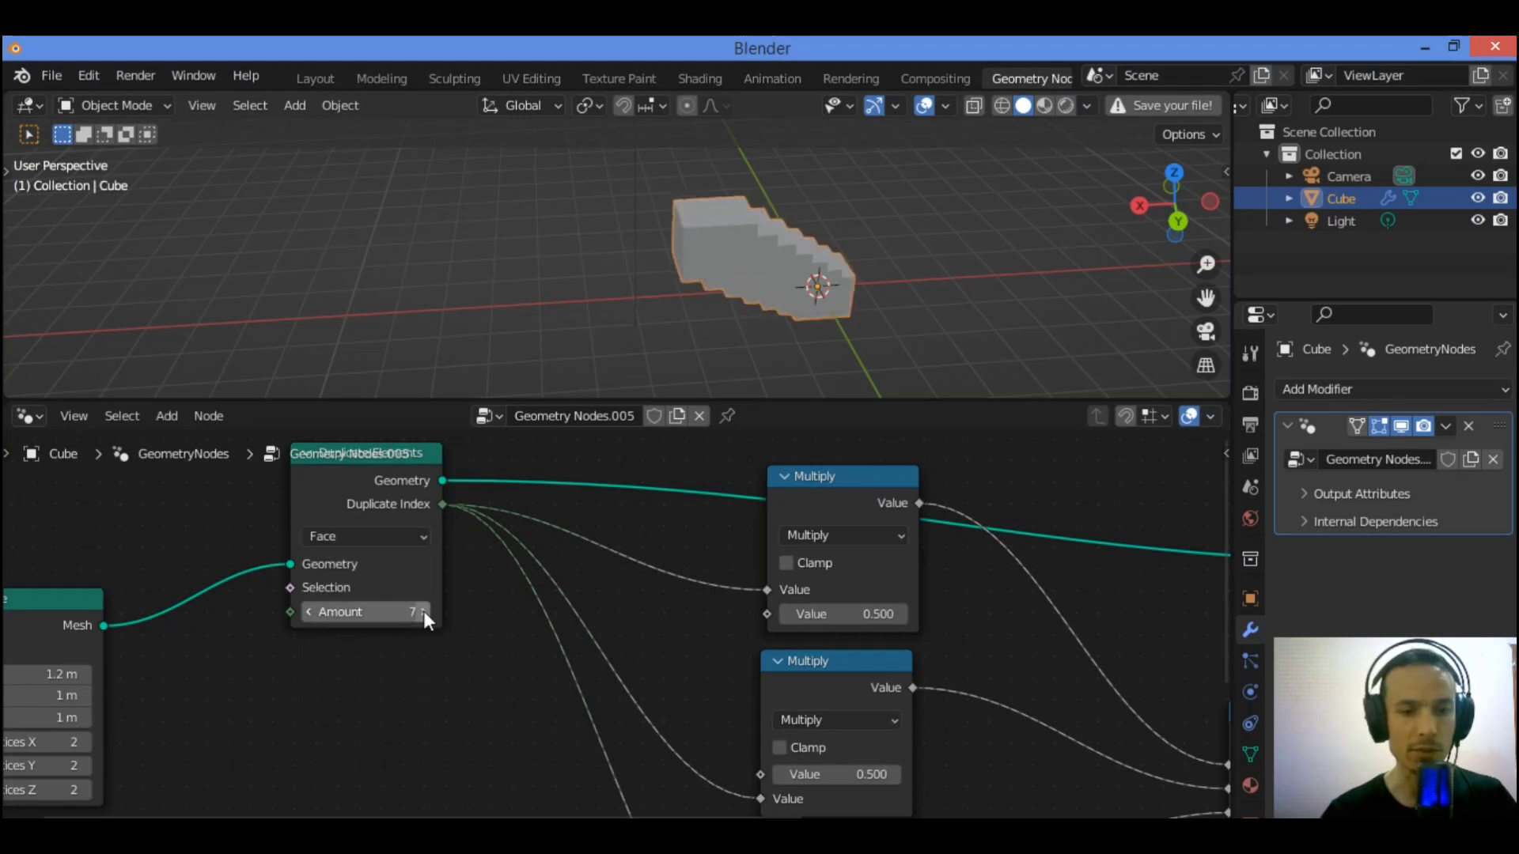
left_click(423, 611)
left_click(424, 611)
left_click_drag(1176, 207, 1102, 202)
left_click_drag(1208, 302, 1187, 280)
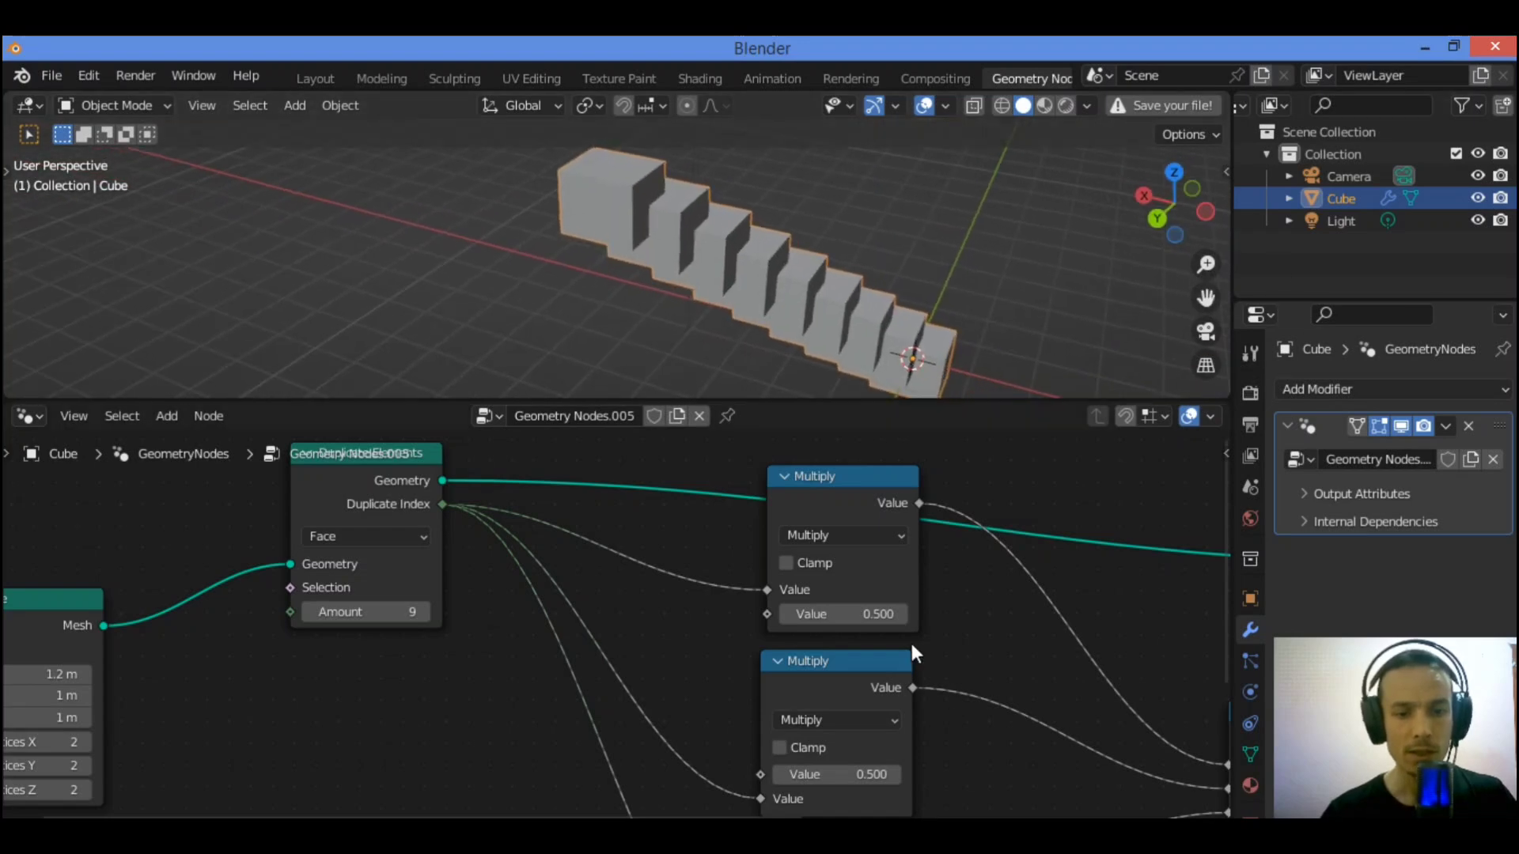
Step: Enter 0.5 as the second Value of the upper Multiply node
left_click(865, 616)
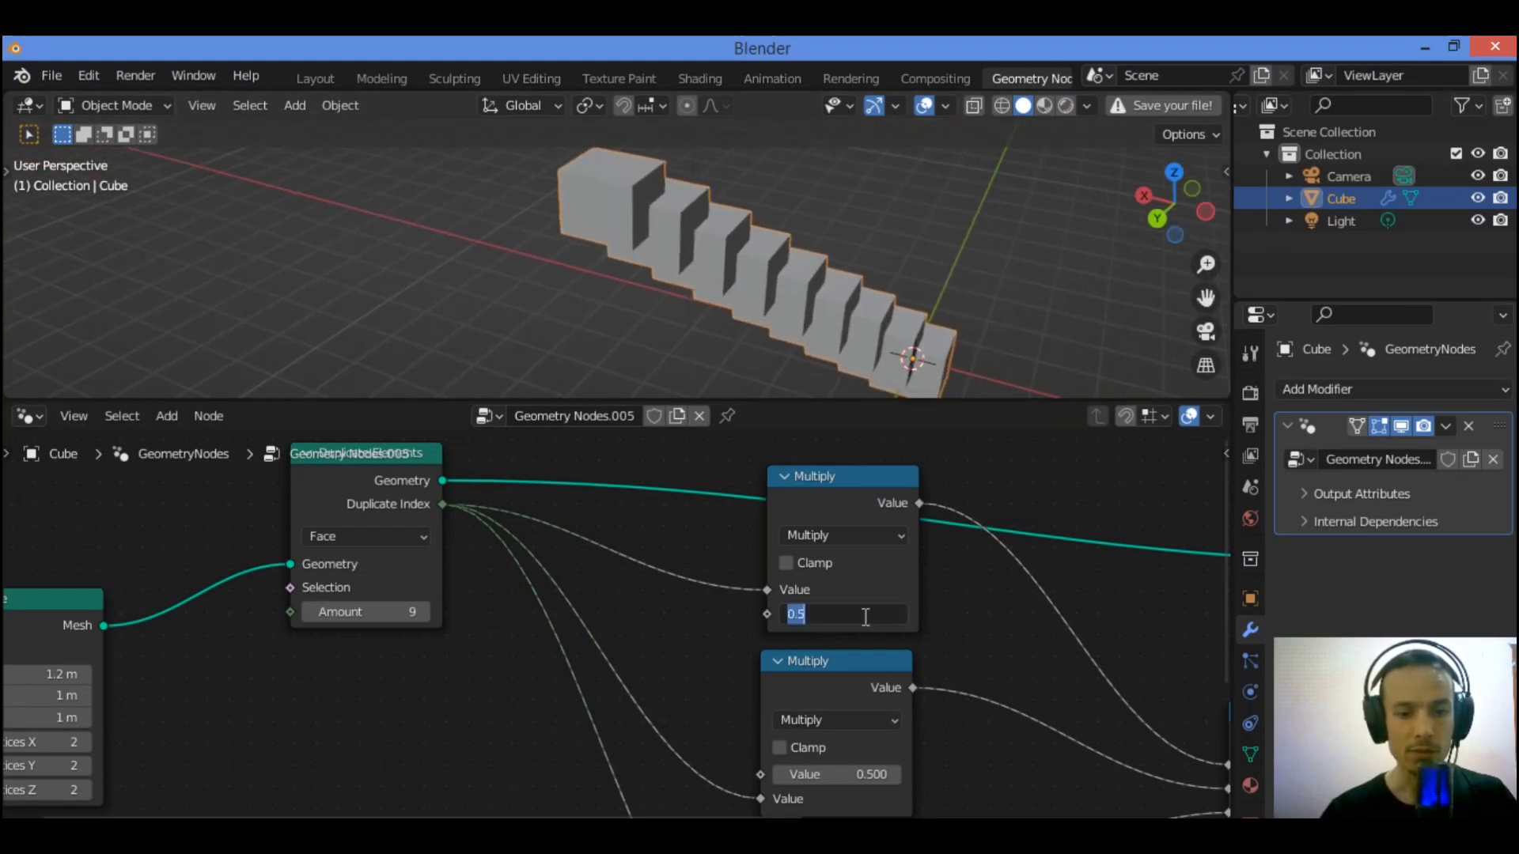
type("0")
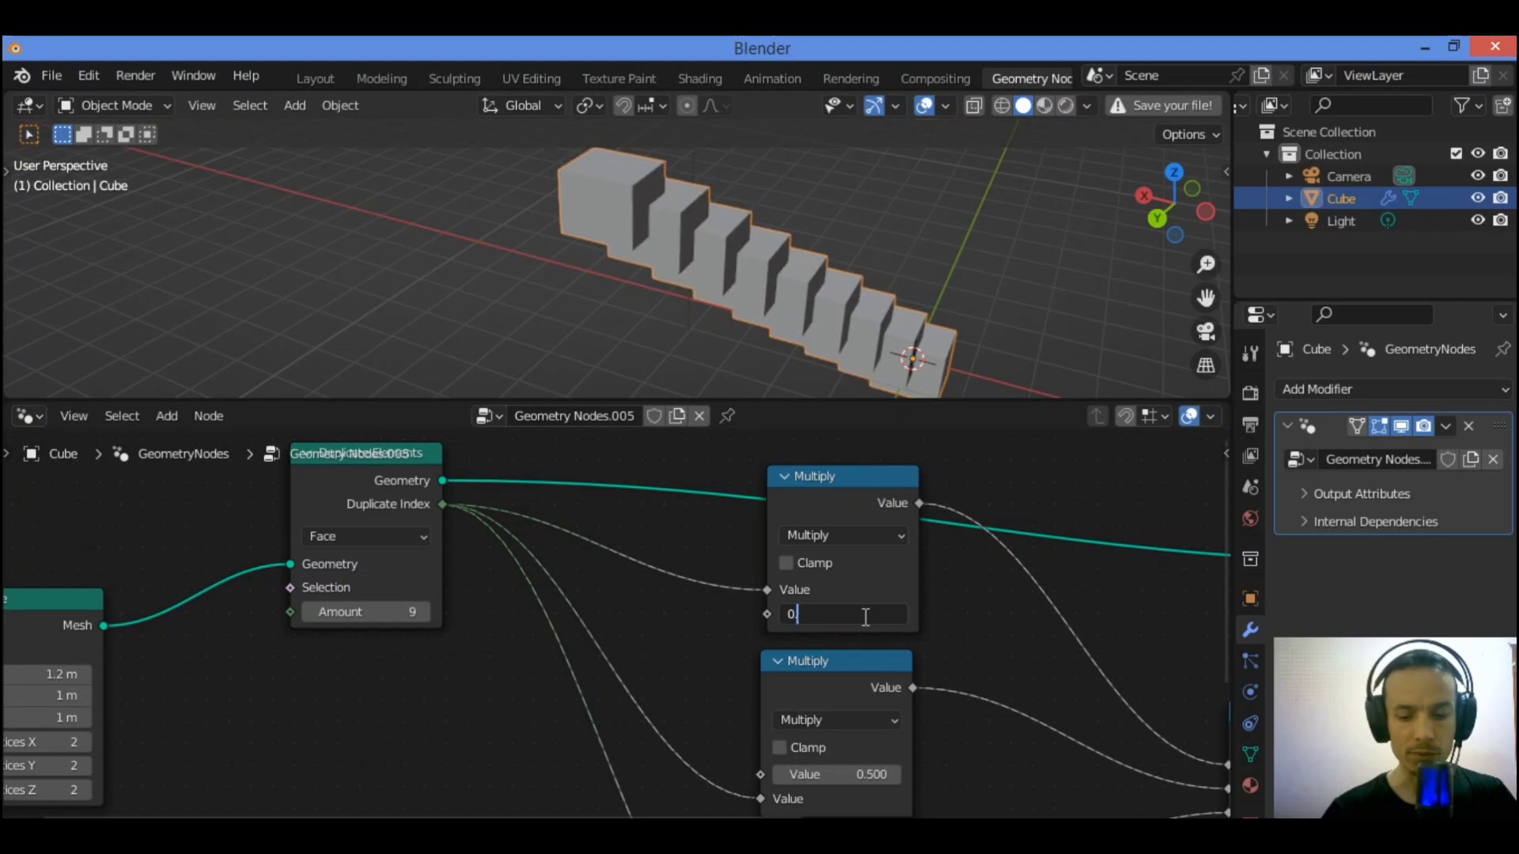
type(".5")
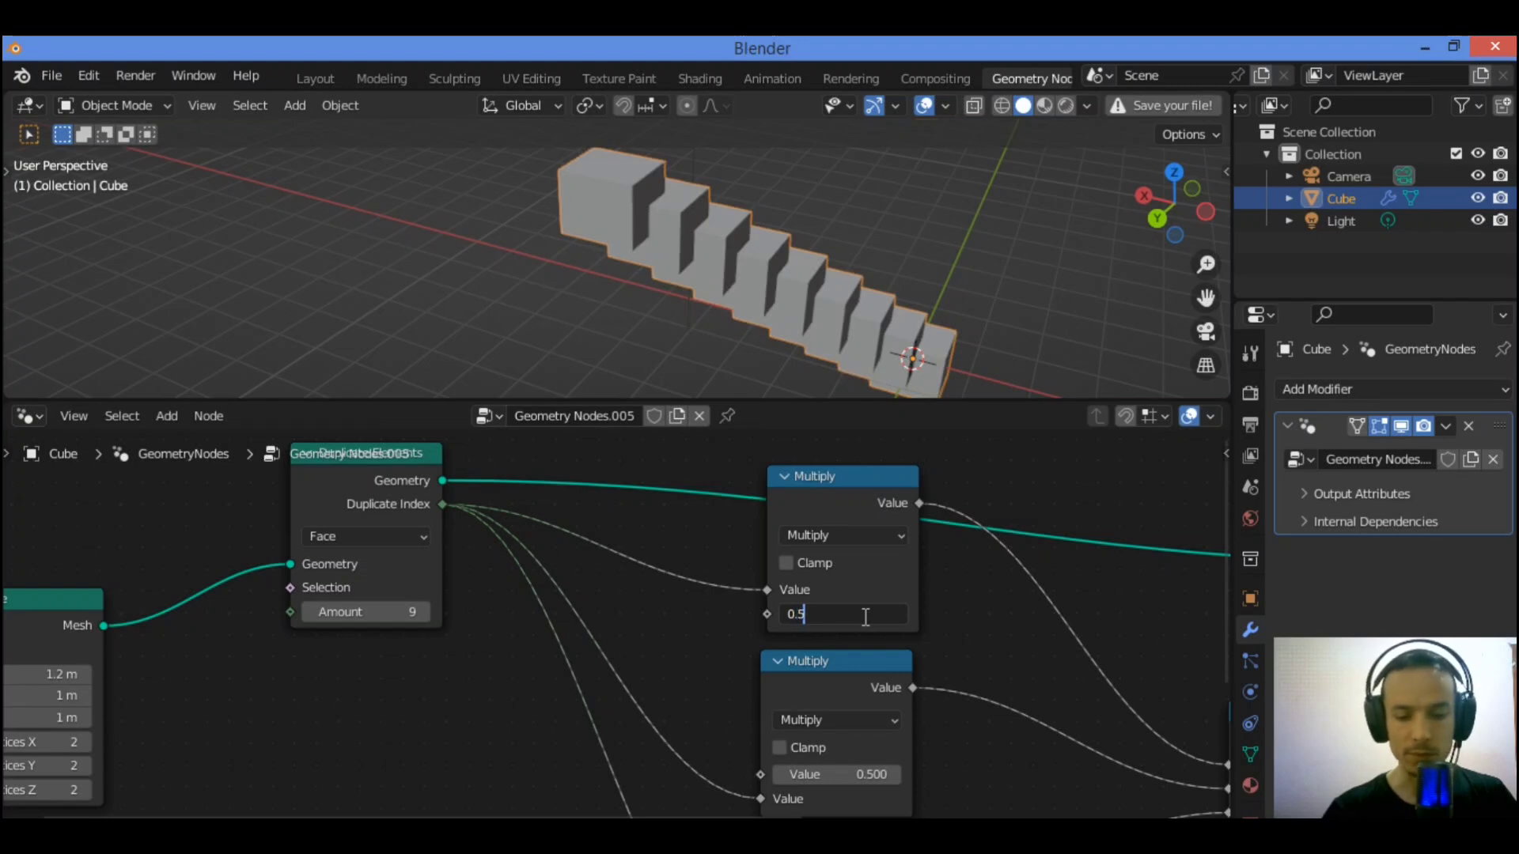
key("Return")
scroll(870, 735, "down", 1)
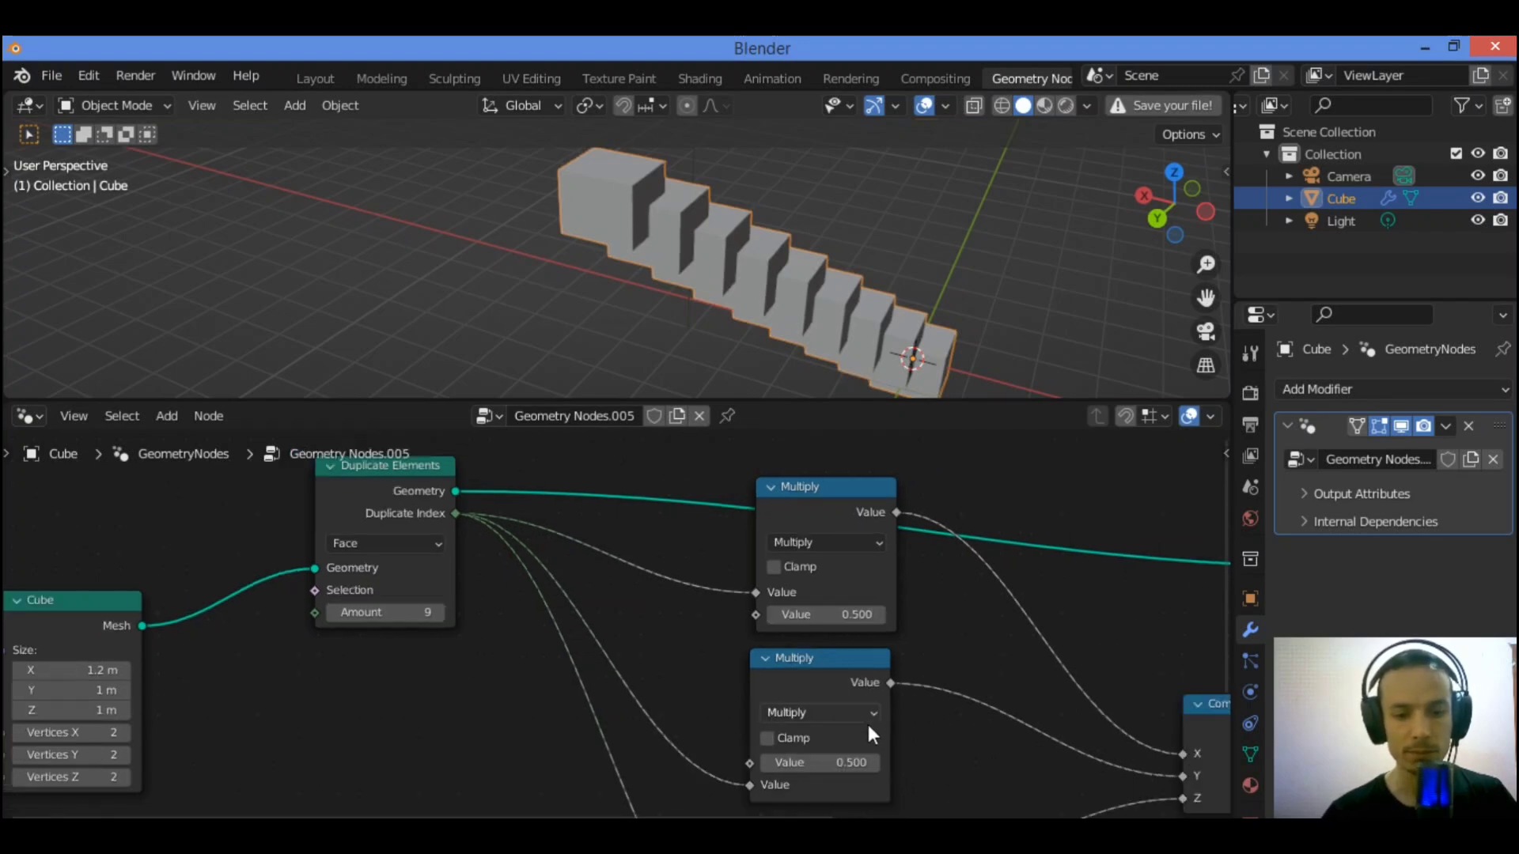
left_click(852, 764)
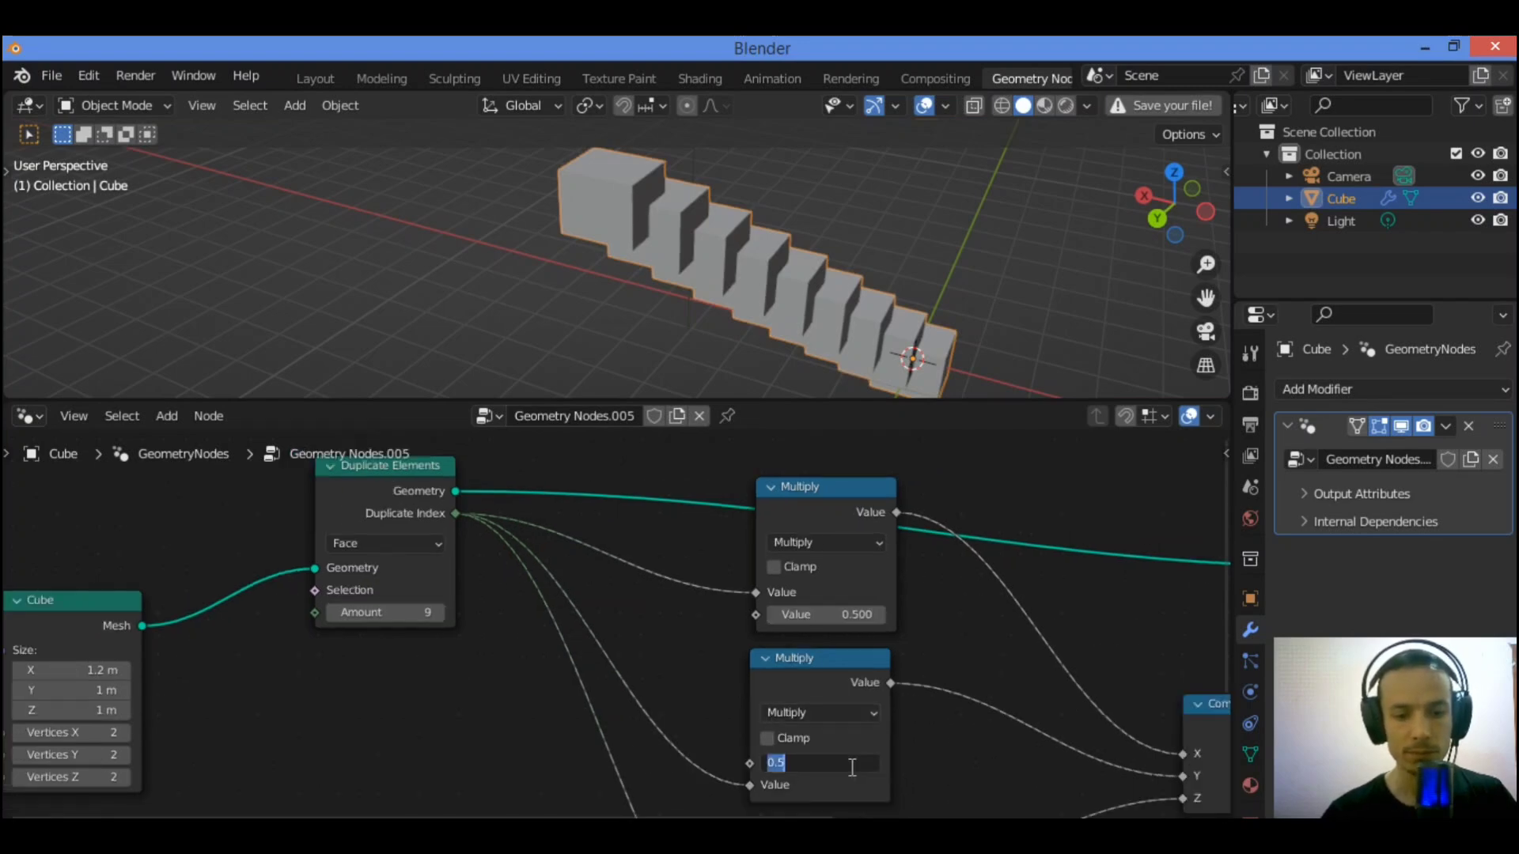
Step: Set the second Value of the upper Multiply node to 1.5 to space the cubes along X
left_click(849, 609)
left_click(849, 610)
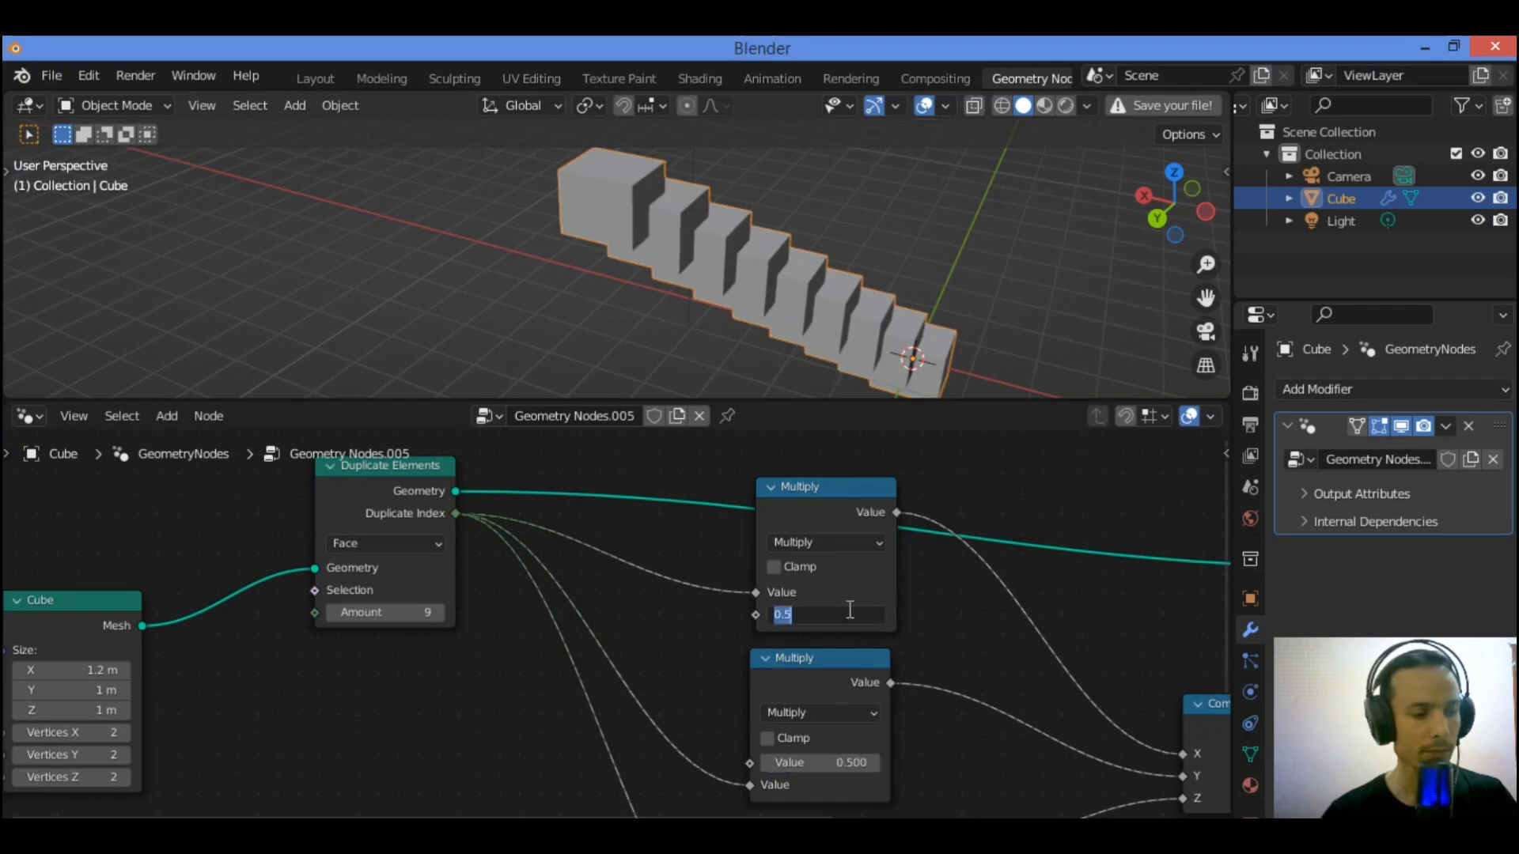
type("1.5")
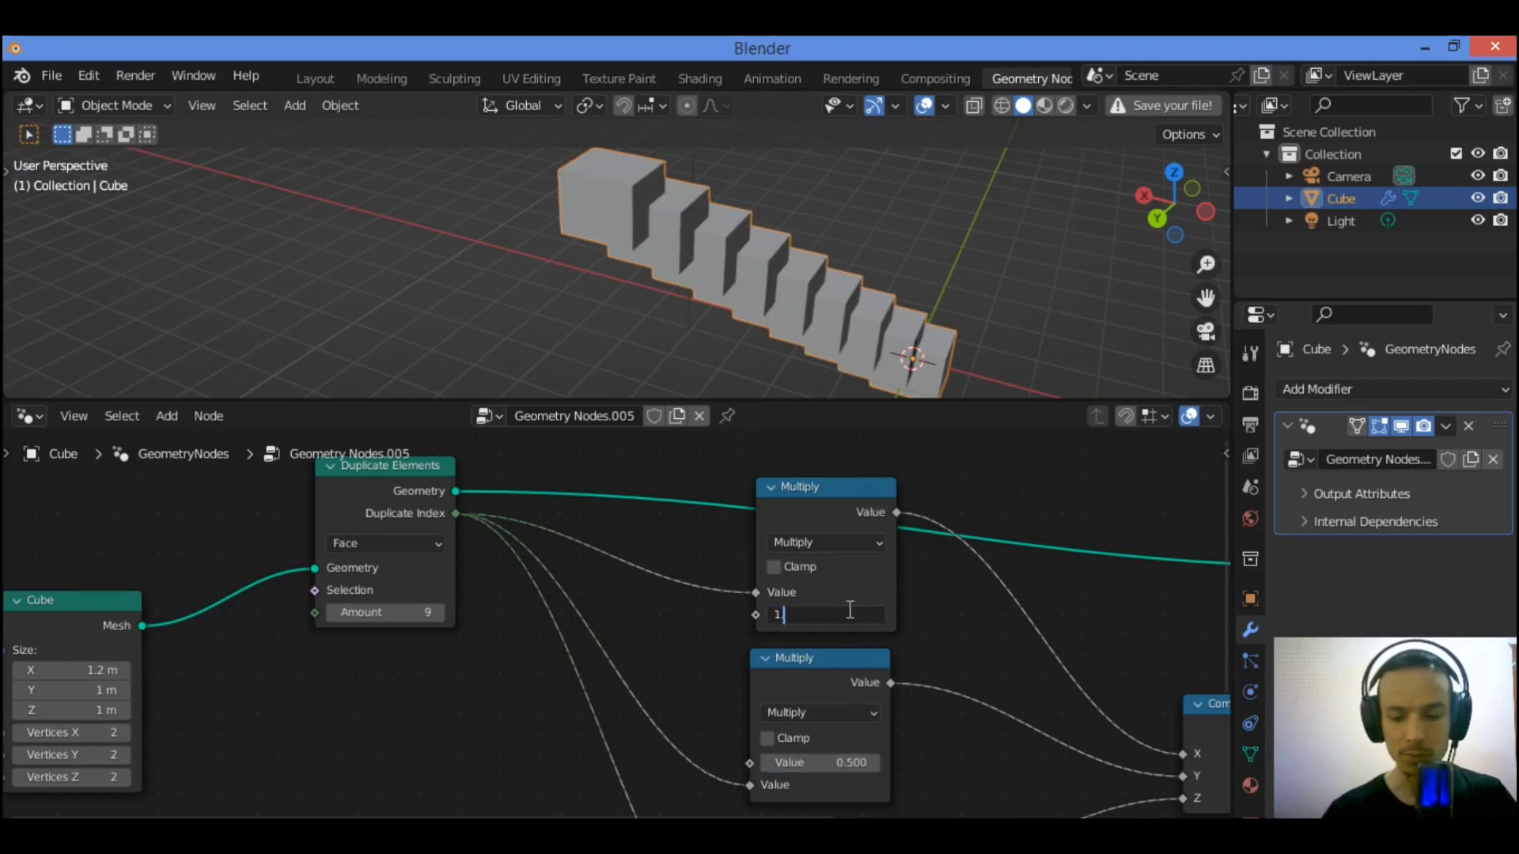
key("Return")
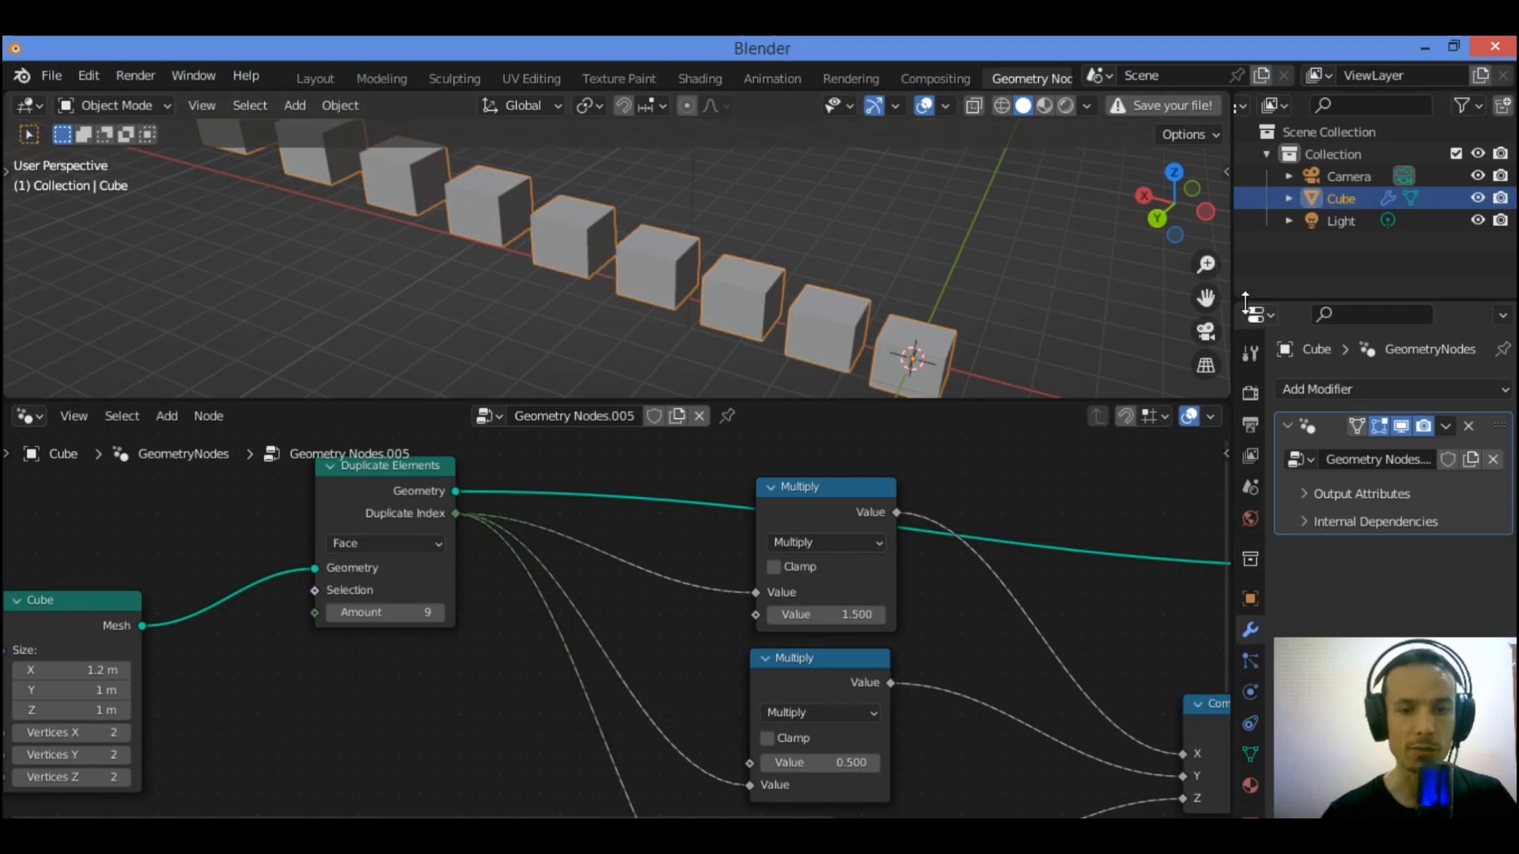
left_click_drag(1205, 299, 1323, 324)
left_click_drag(1188, 212, 1261, 242)
mouse_move(1205, 299)
left_mouse_down()
mouse_move(1223, 212)
mouse_move(1211, 301)
left_mouse_up()
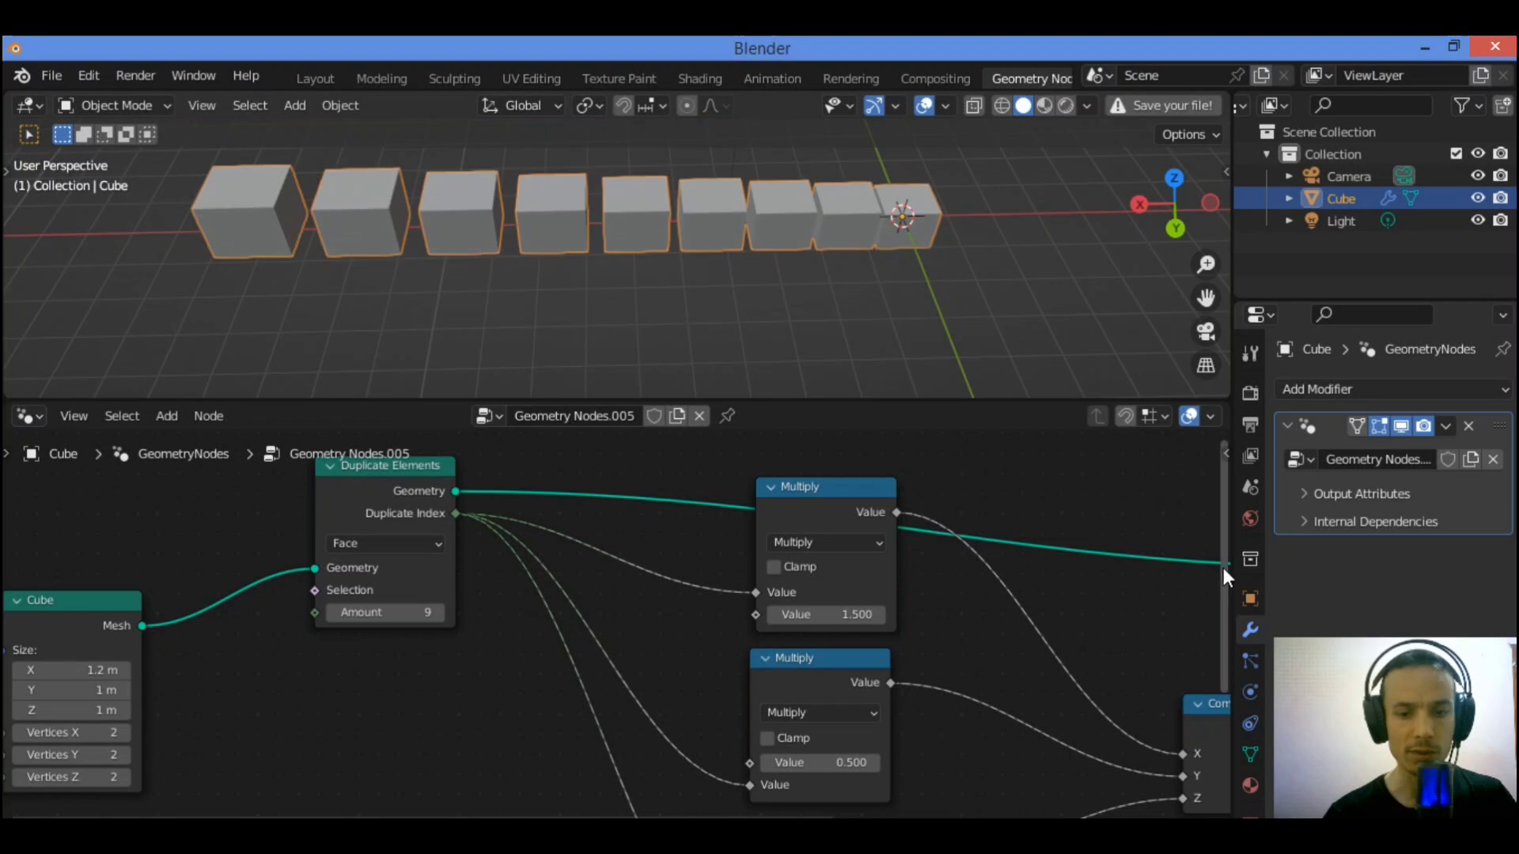
Step: Set the Cube node to Y 1.6 m, Z 0.8 m and Vertices X 4, and raise the Duplicate Elements Amount to 10
left_click_drag(1223, 562, 1218, 666)
scroll(829, 789, "down", 1)
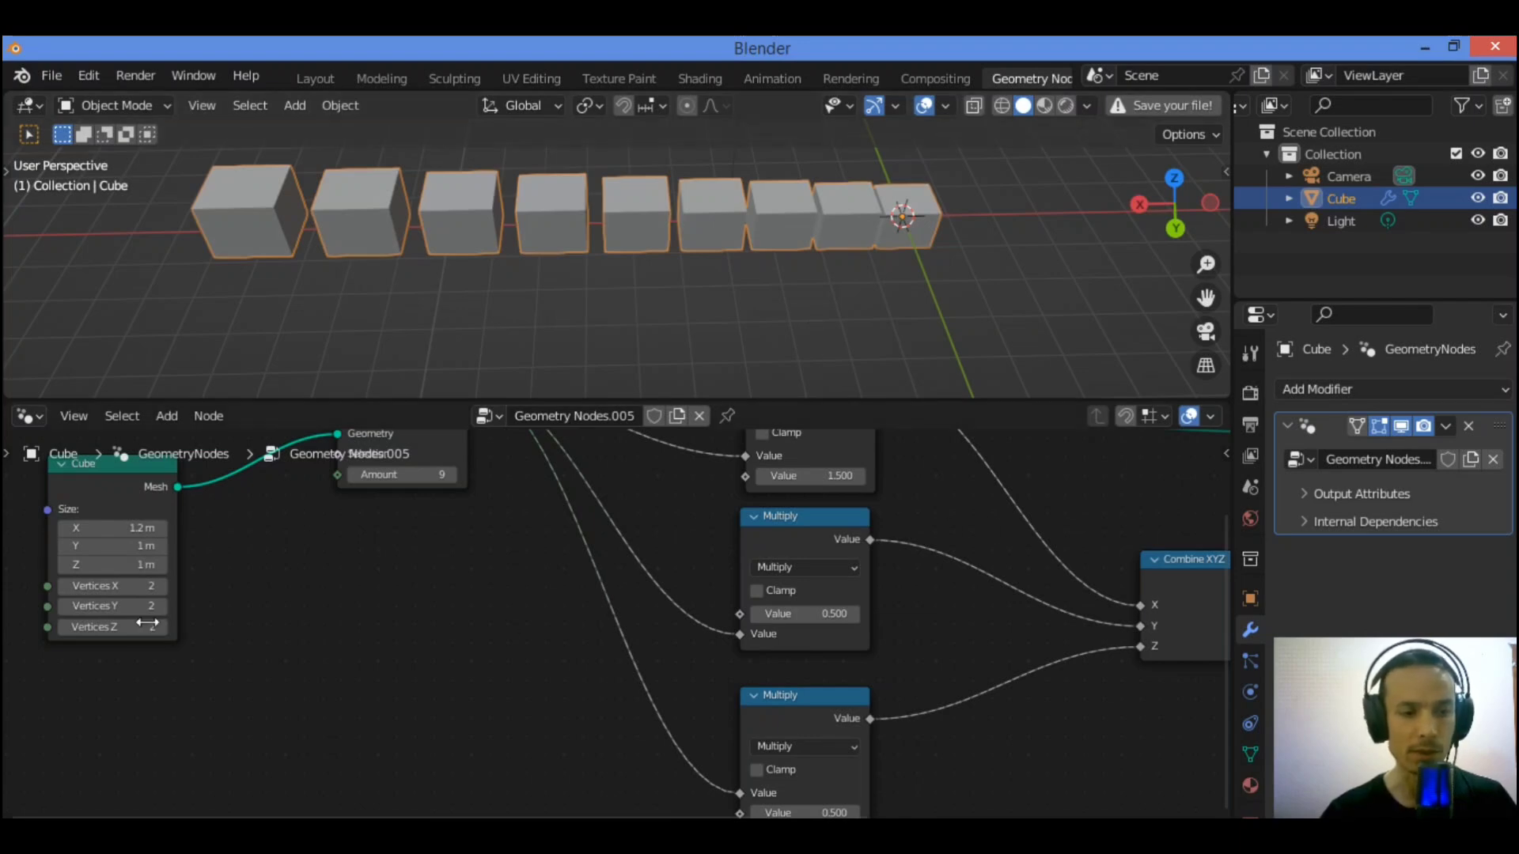
left_click_drag(119, 546, 263, 486)
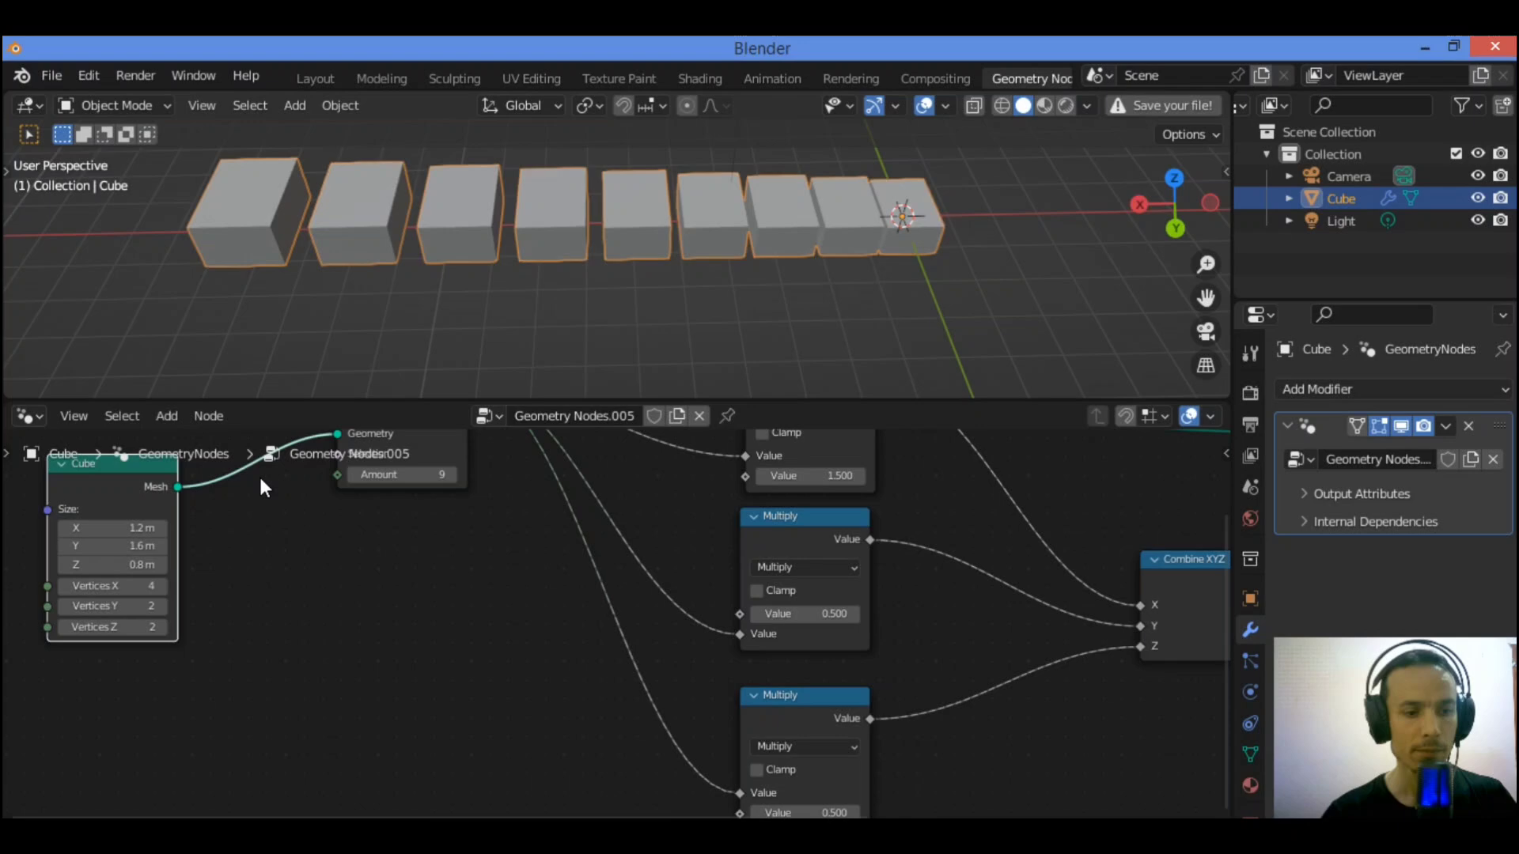
left_click(452, 475)
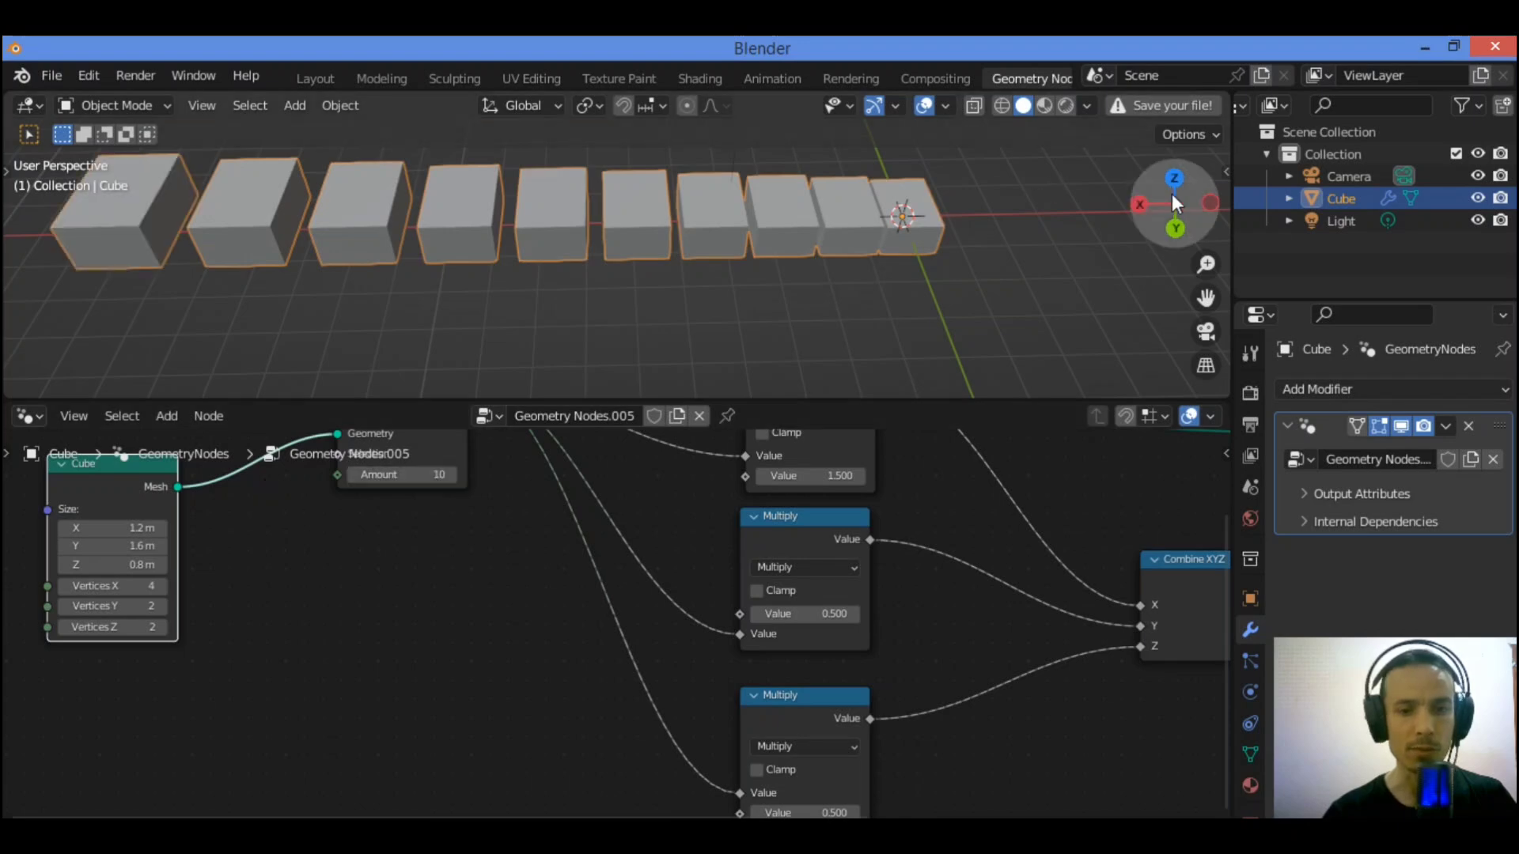
left_click_drag(1176, 204, 1143, 223)
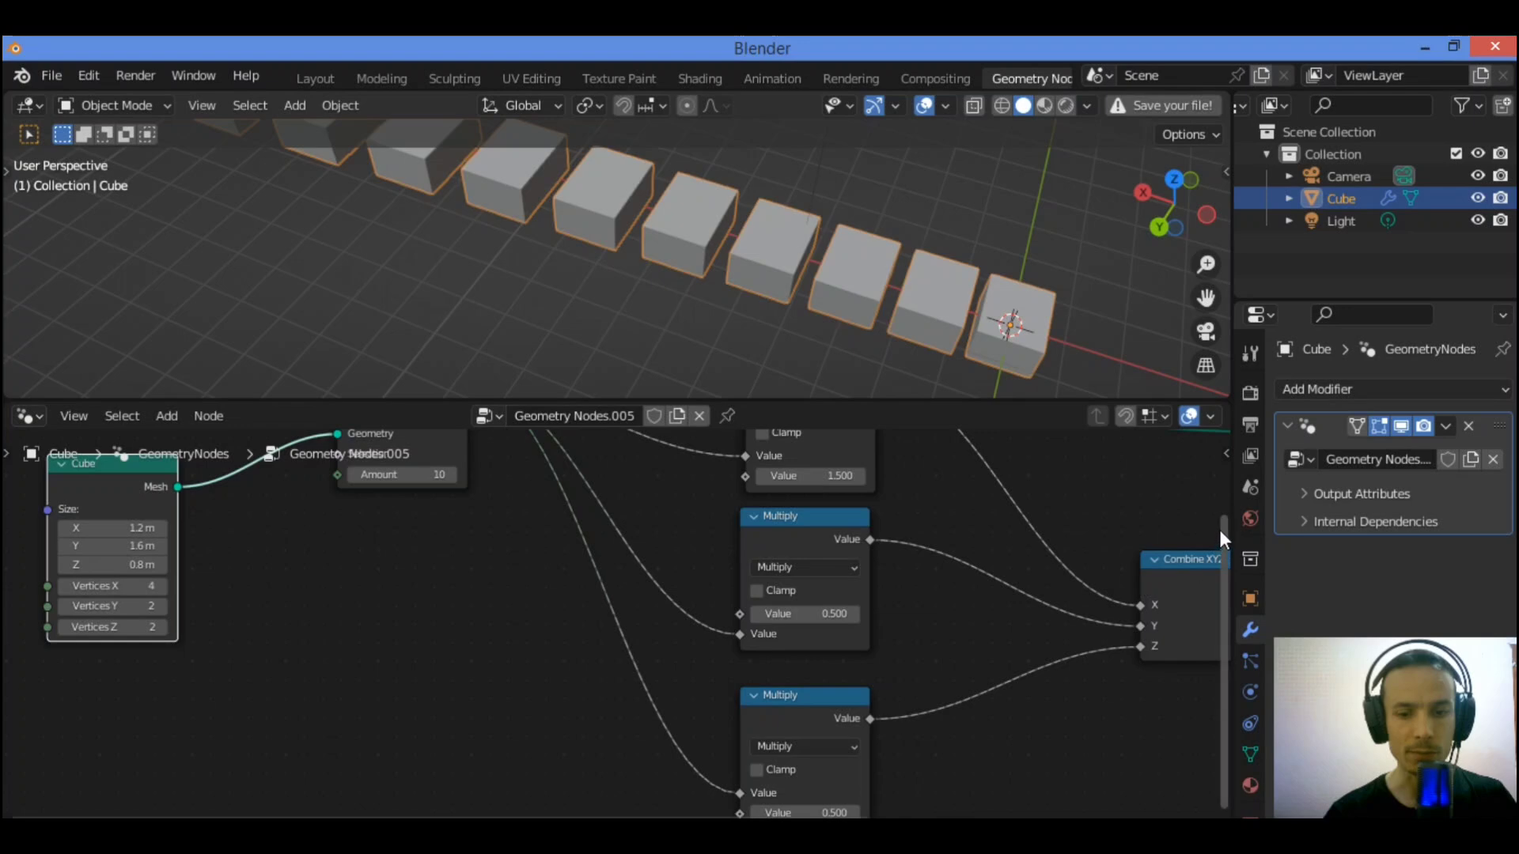
Step: Set the multiplier of the upper Multiply node to 2.3 and of the middle Multiply node to 1.1
left_click_drag(1225, 585, 1223, 414)
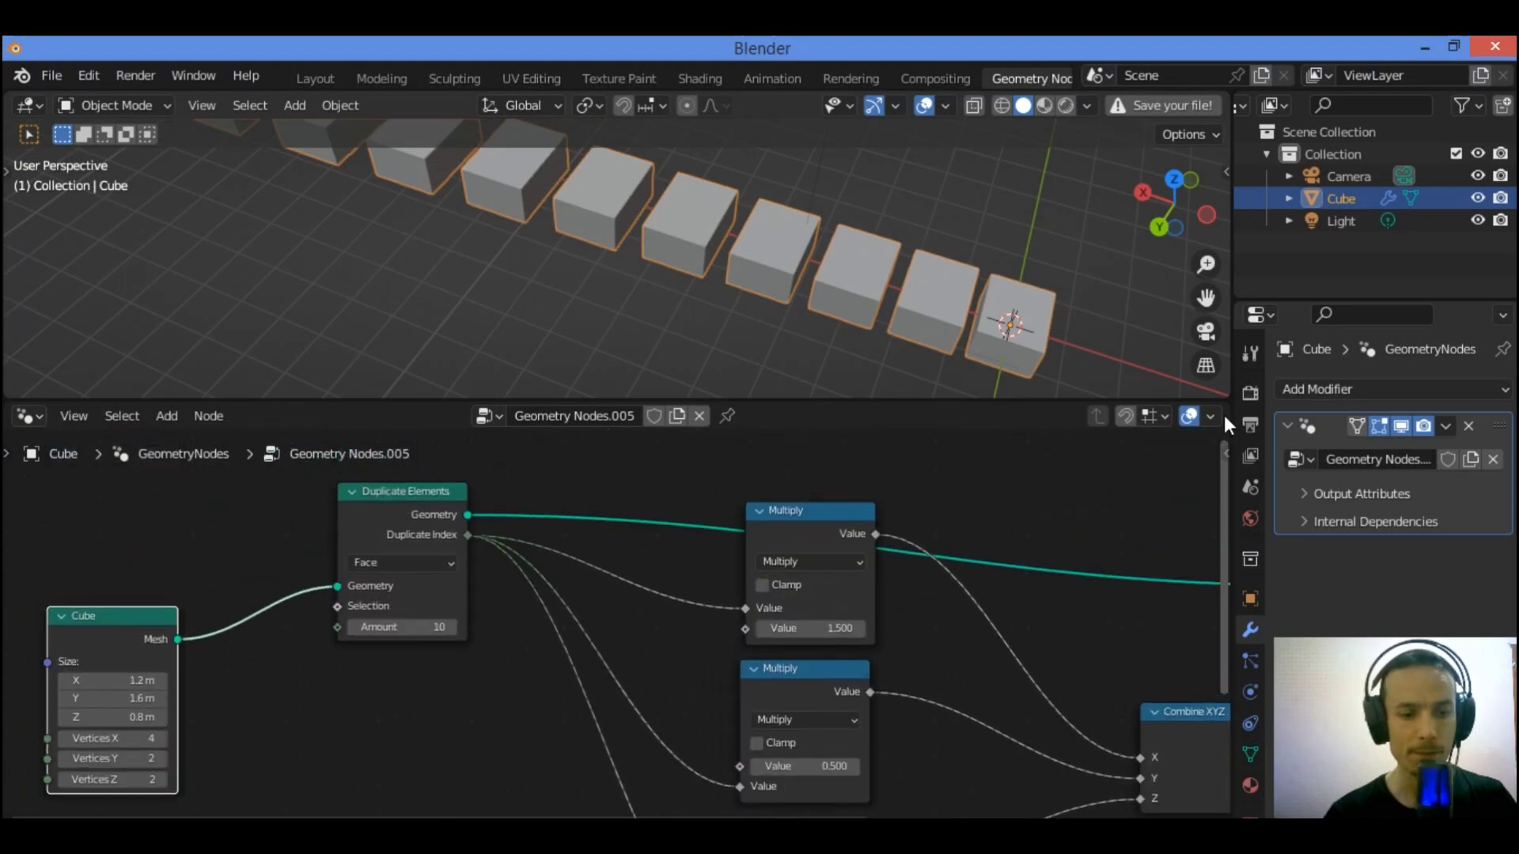
left_click_drag(662, 816, 713, 813)
left_click_drag(740, 629, 803, 629)
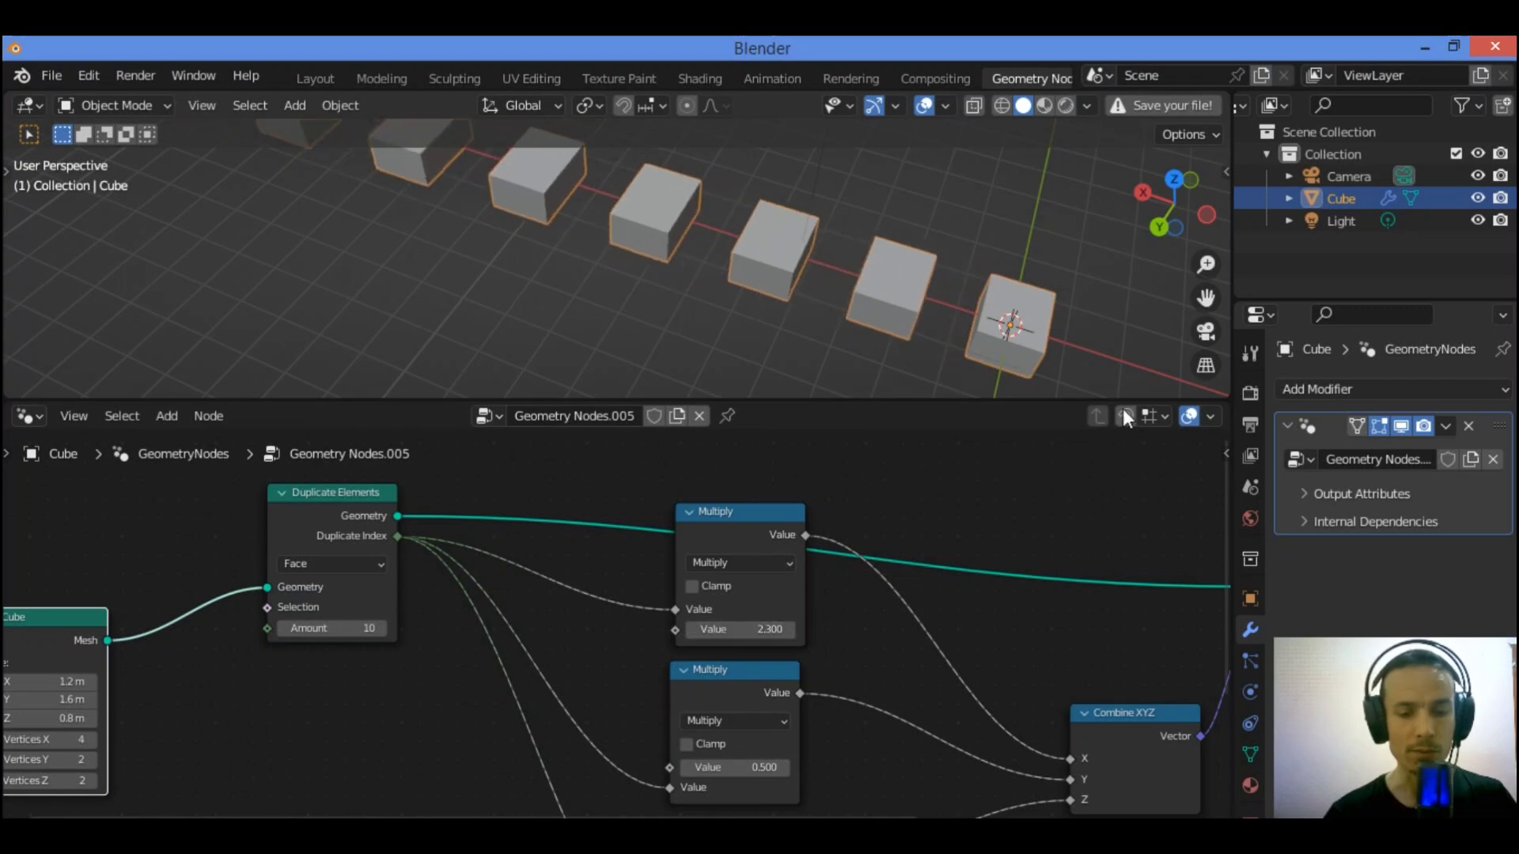
left_click_drag(1223, 476, 1223, 570)
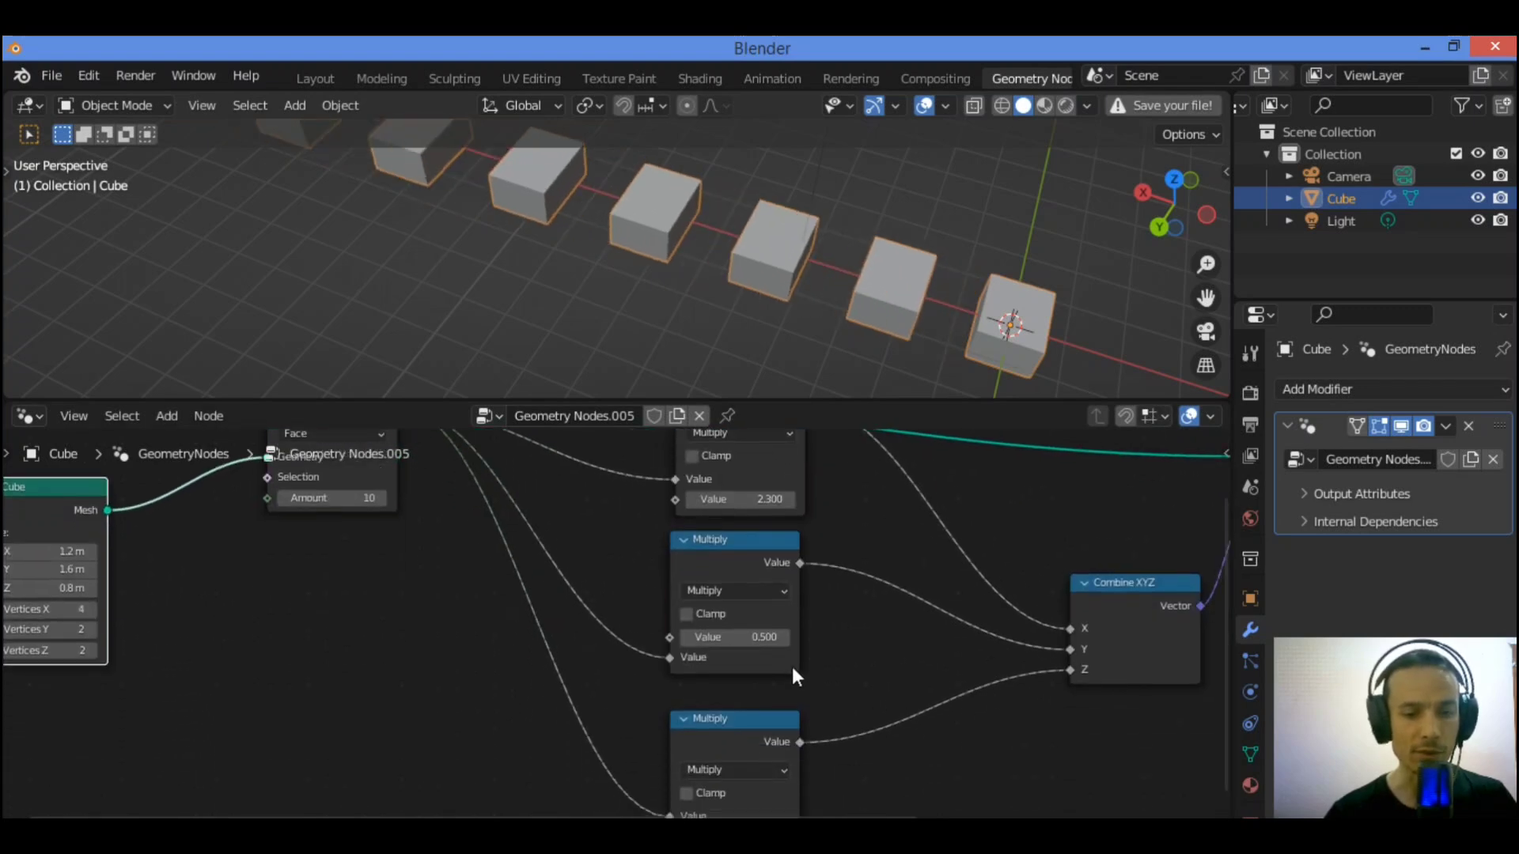
mouse_move(752, 636)
left_mouse_down()
mouse_move(712, 637)
mouse_move(776, 637)
left_mouse_up()
left_click_drag(1229, 544, 1198, 546)
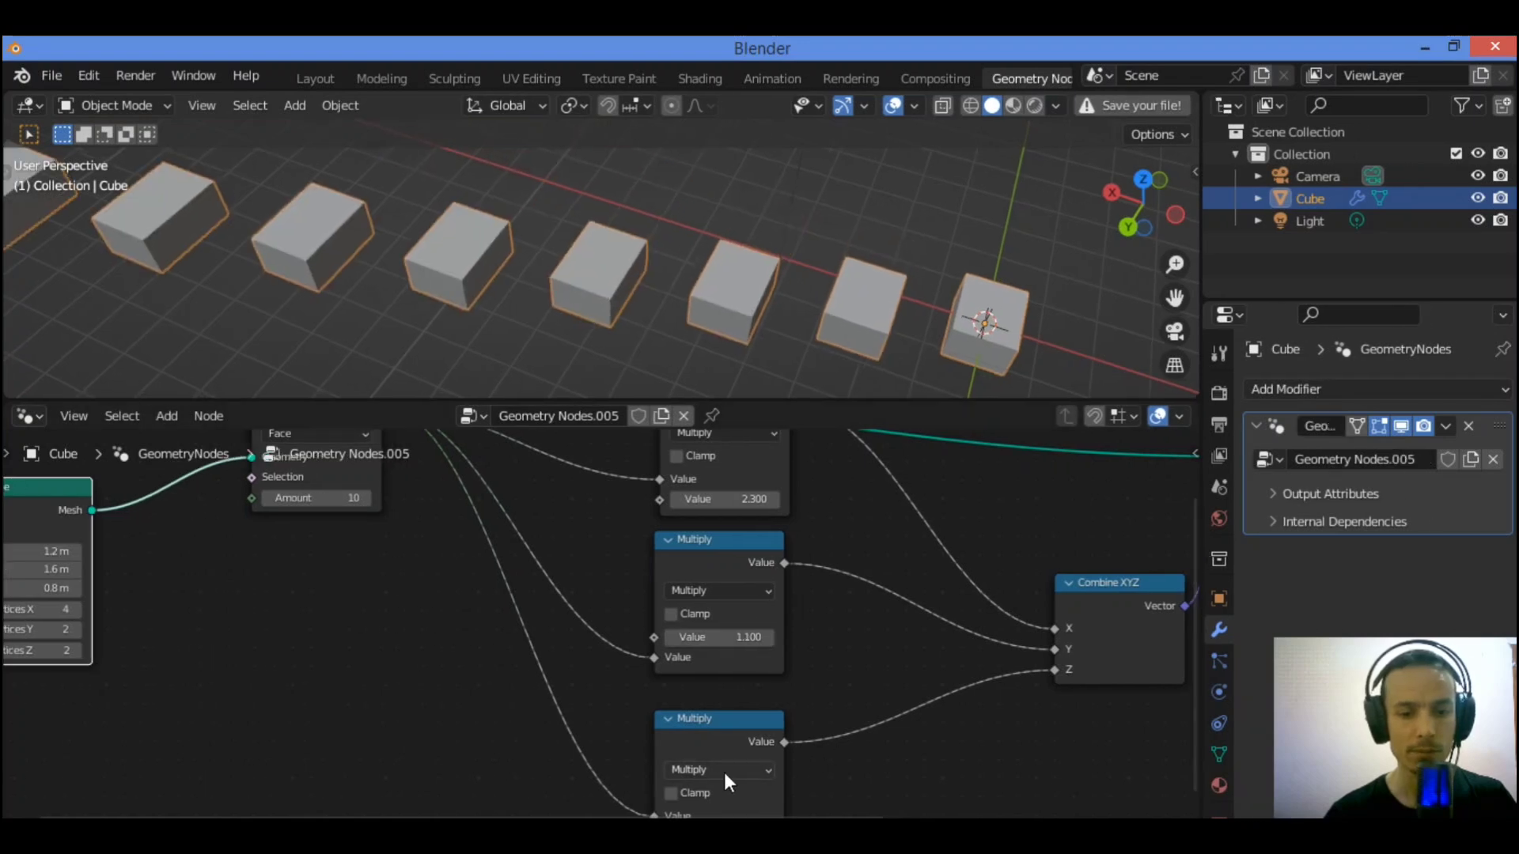
Step: Move the Duplicate Elements node slightly away from the Cube node, closer to the Multiply nodes
scroll(773, 675, "down", 1)
mouse_move(706, 805)
left_mouse_down()
mouse_move(776, 805)
mouse_move(706, 805)
left_mouse_up()
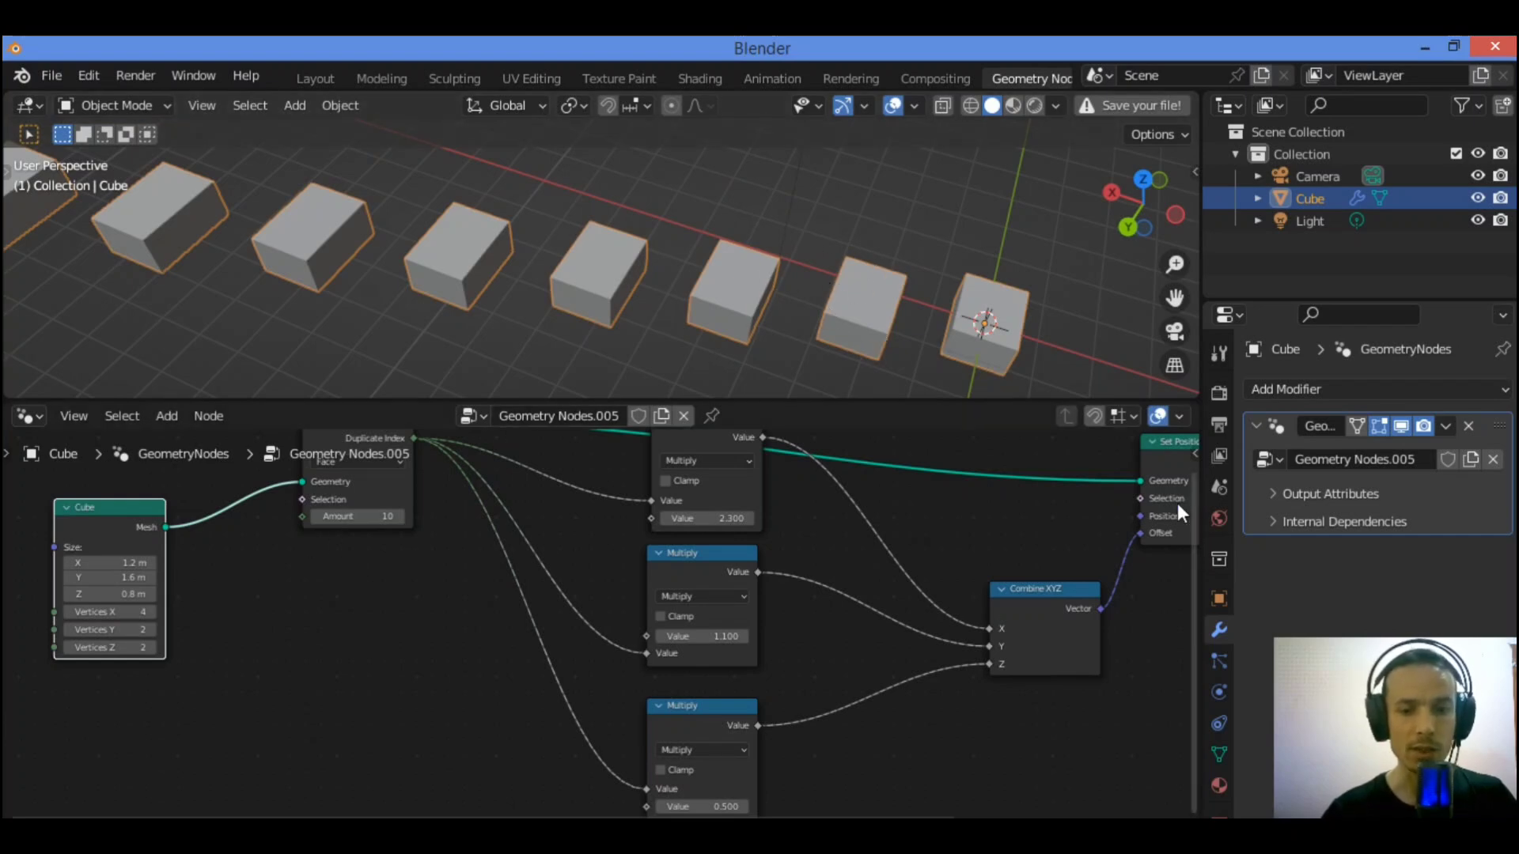
left_click_drag(1193, 544, 1199, 473)
left_click(356, 477)
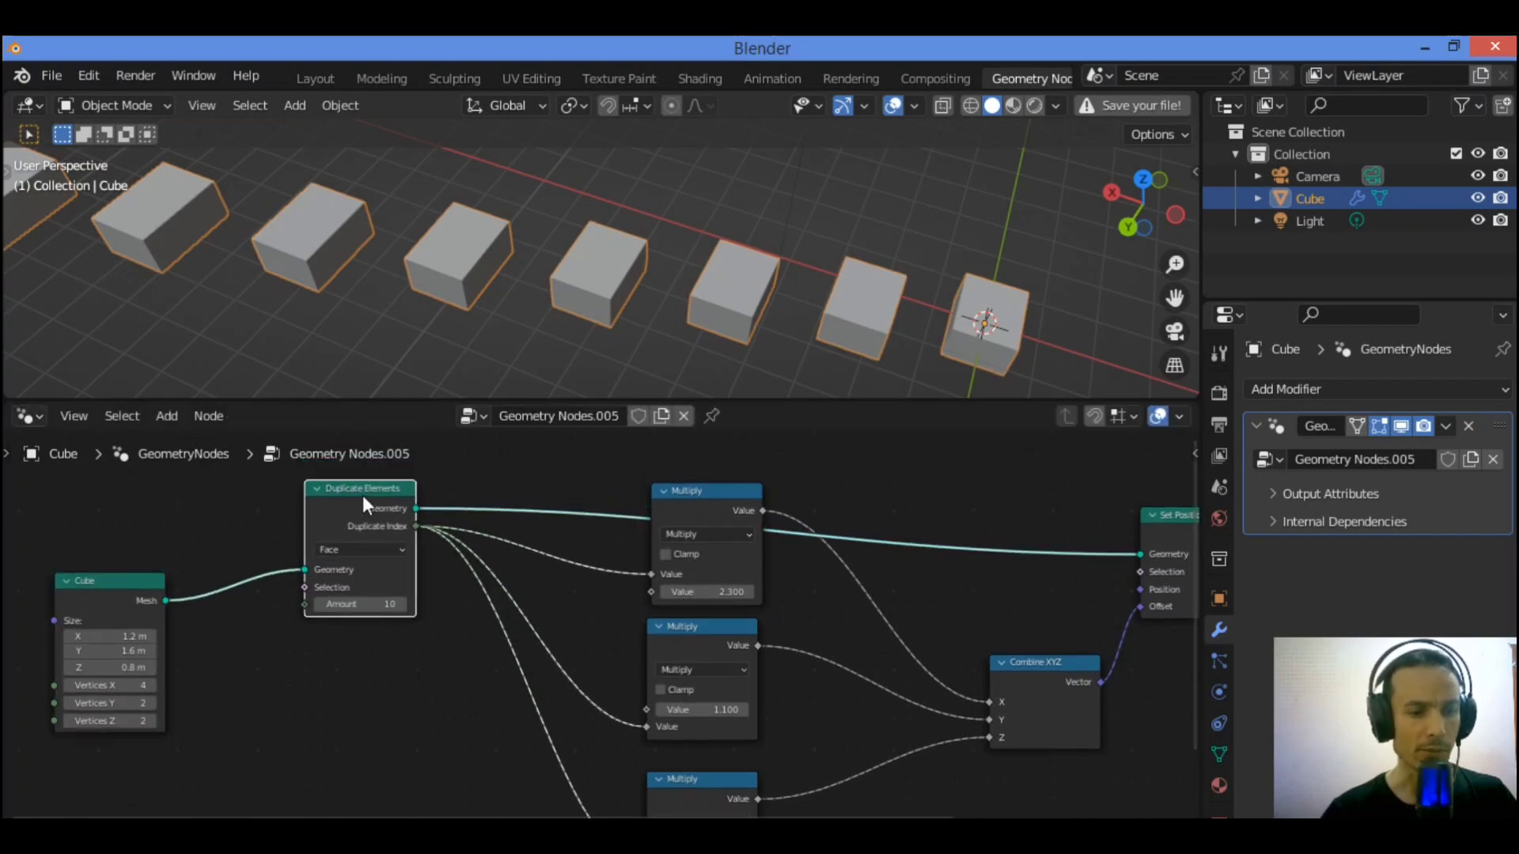
scroll(362, 496, "up", 1)
left_click_drag(348, 465, 405, 490)
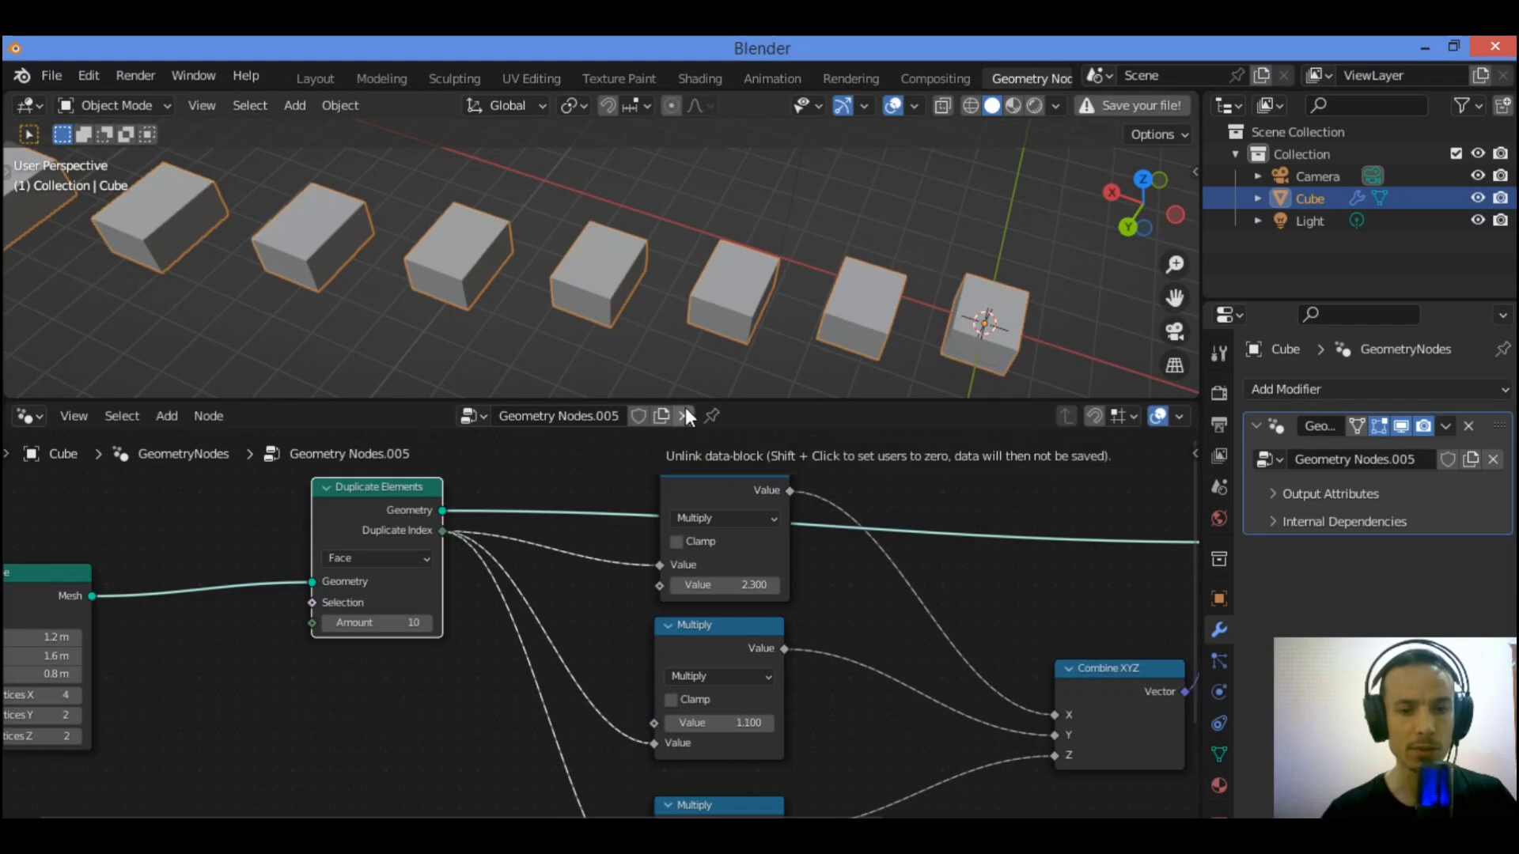